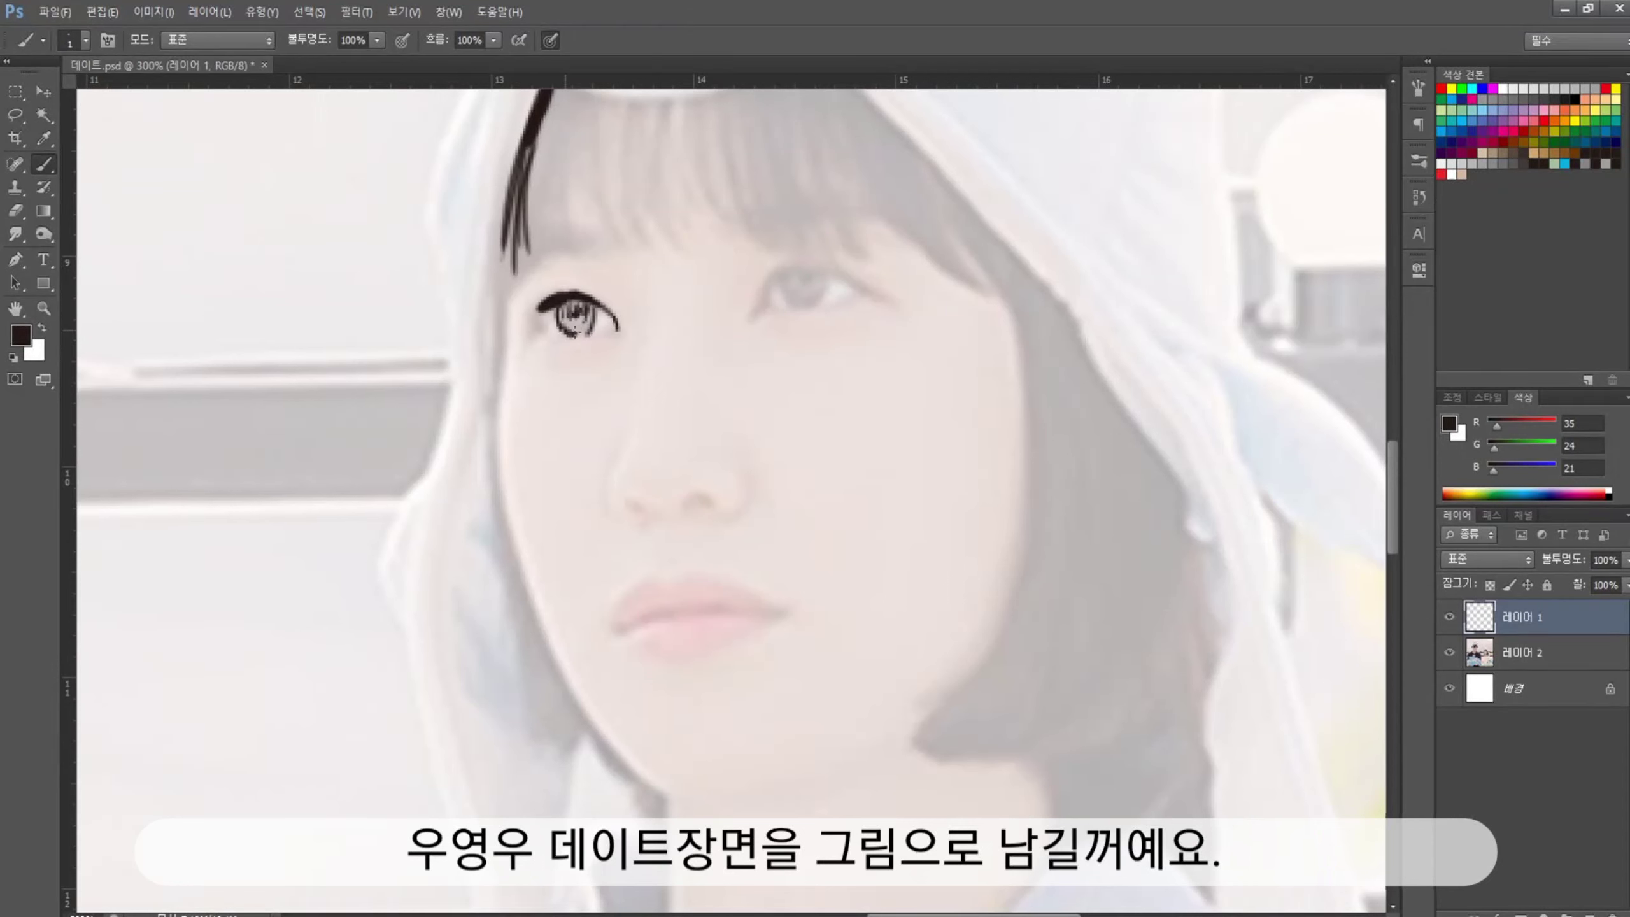
- Ink the crease, upper lid and iris of the woman's right eye
mouse_move(779, 271)
mouse_down()
mouse_move(760, 310)
mouse_move(813, 273)
mouse_up()
key(bracketleft)
key(bracketleft)
drag(799, 278, 796, 292)
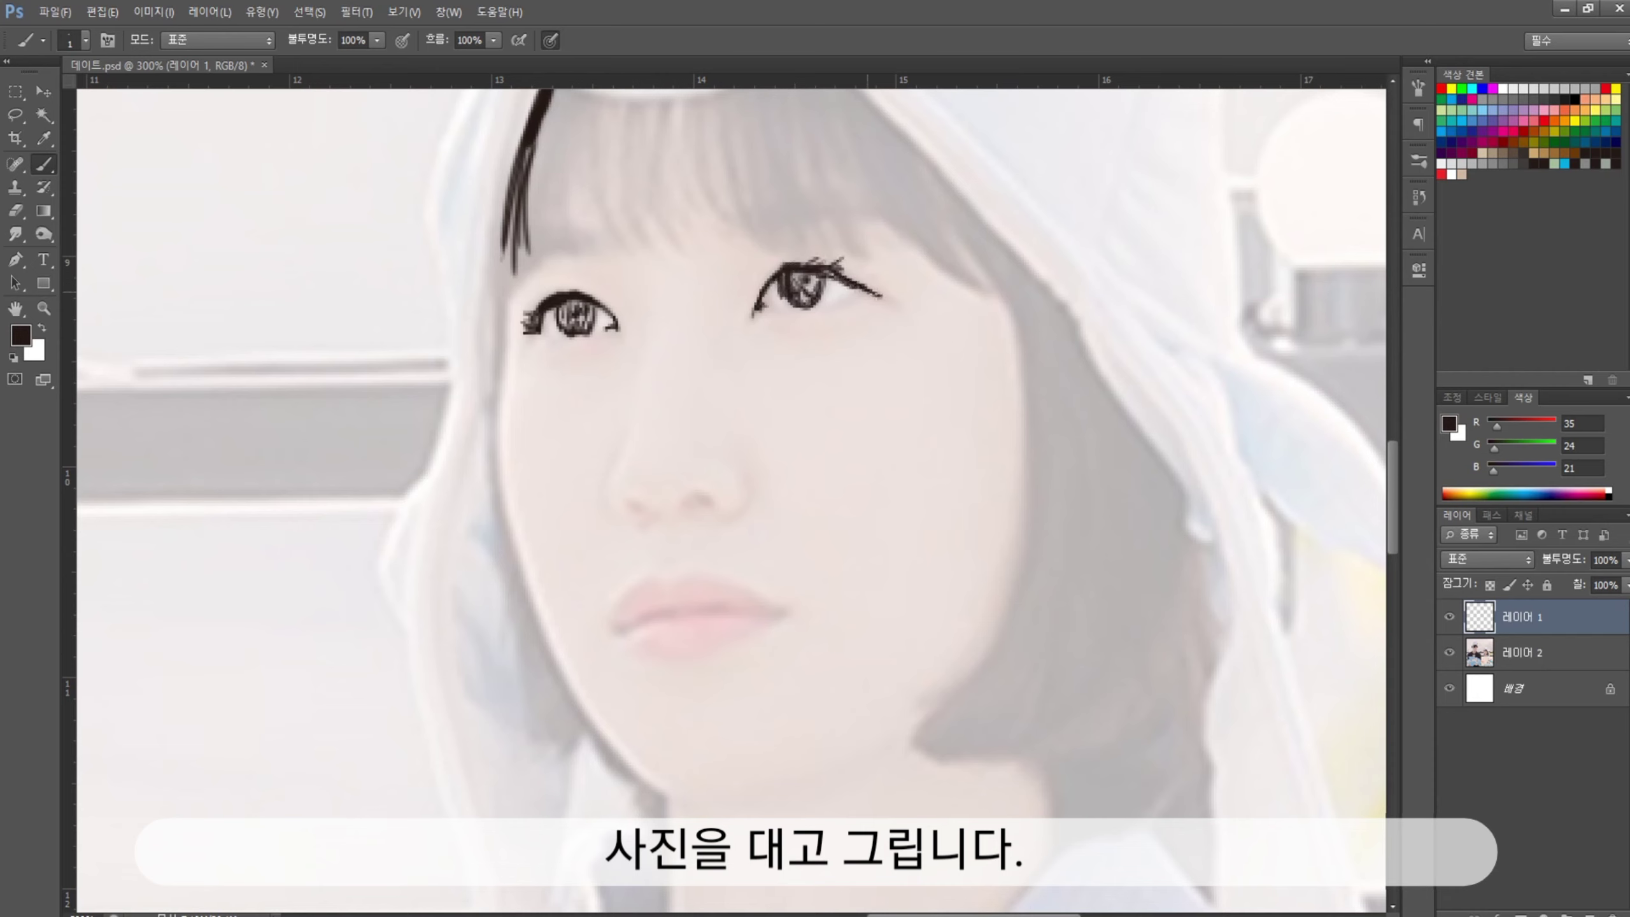
key(bracketright)
- Draw the line between the lips, removing a stray dot at the corner
drag(603, 628, 632, 624)
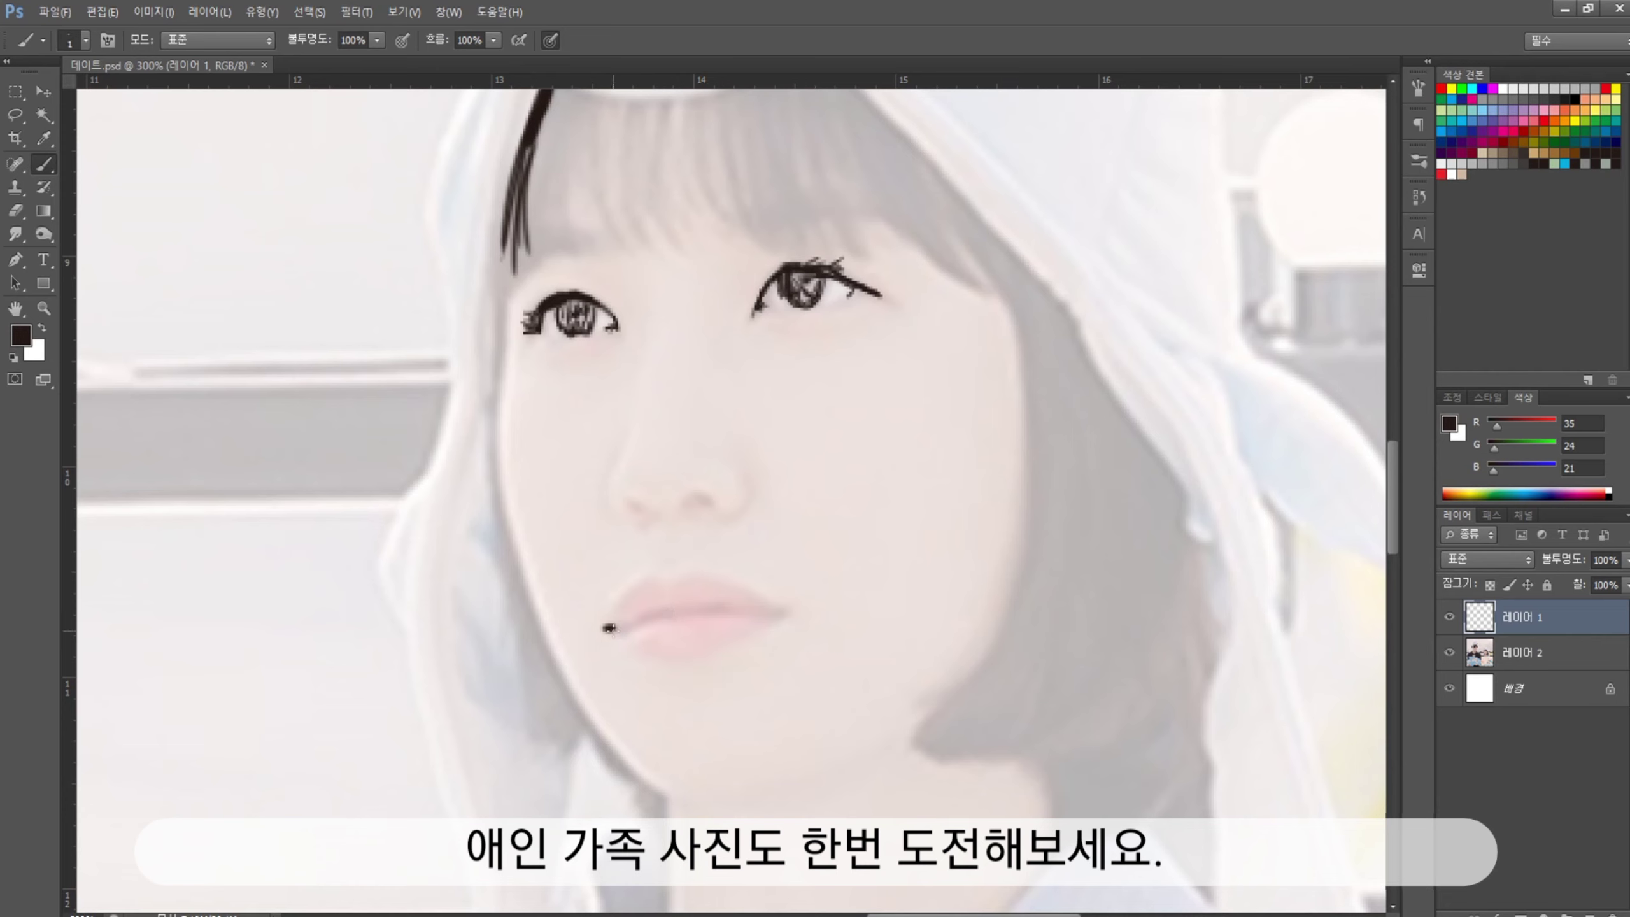
key(ctrl+z)
drag(622, 626, 753, 615)
- Ink the nose bridge, nostril and a smoother nose side, replacing rough strokes
key(ctrl+z)
drag(640, 378, 626, 453)
drag(706, 500, 697, 502)
key(bracketleft)
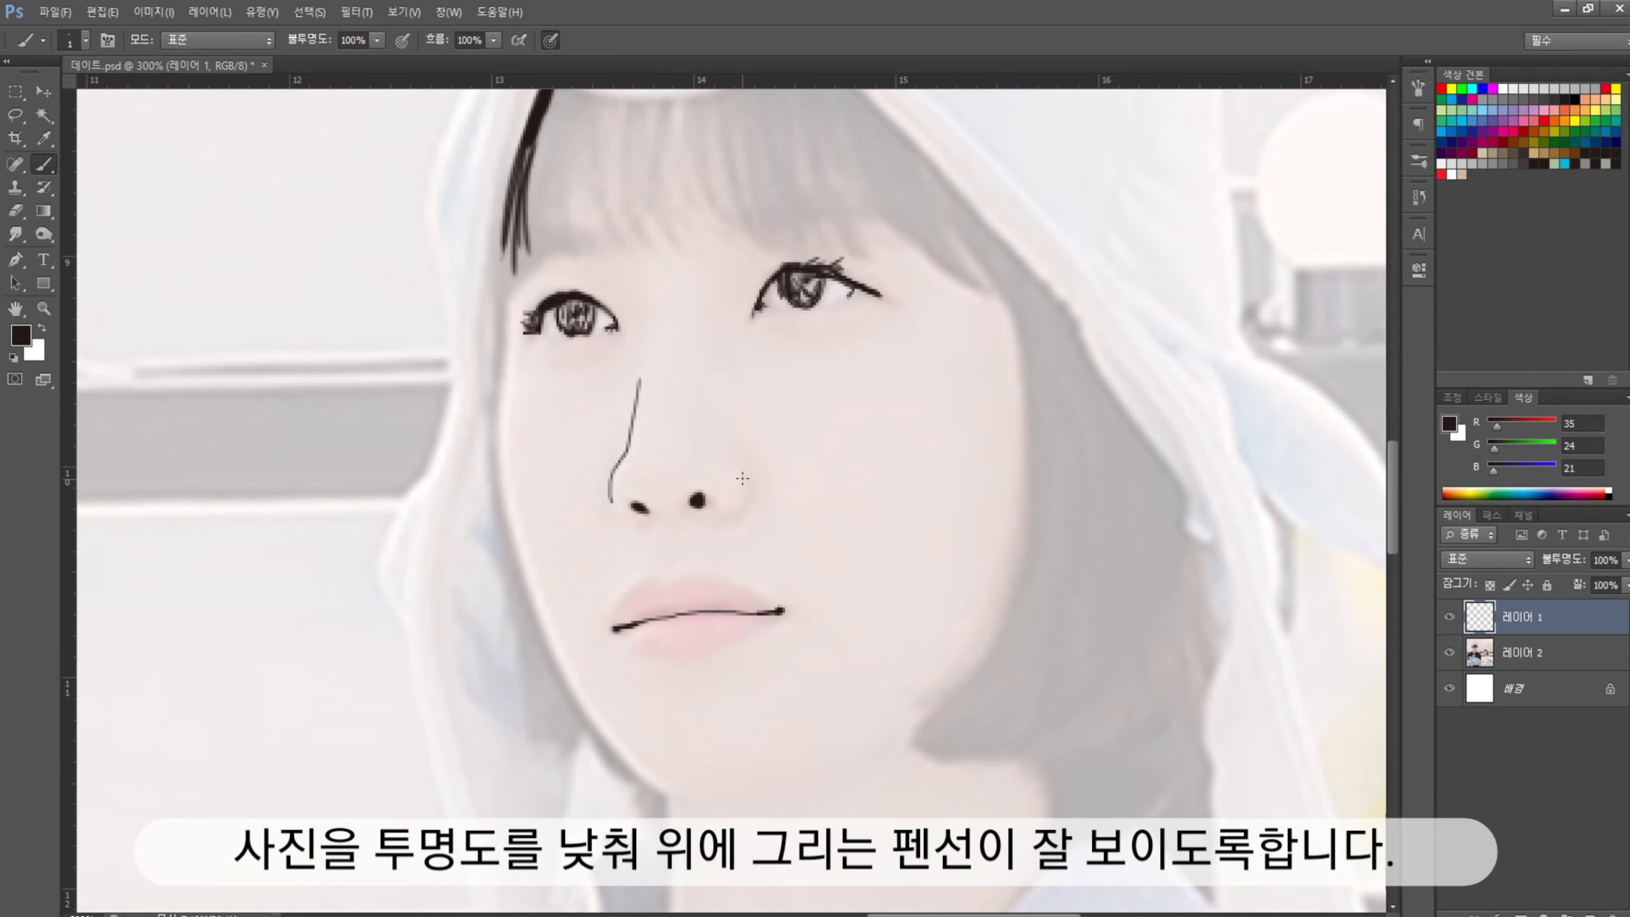
key(ctrl+z)
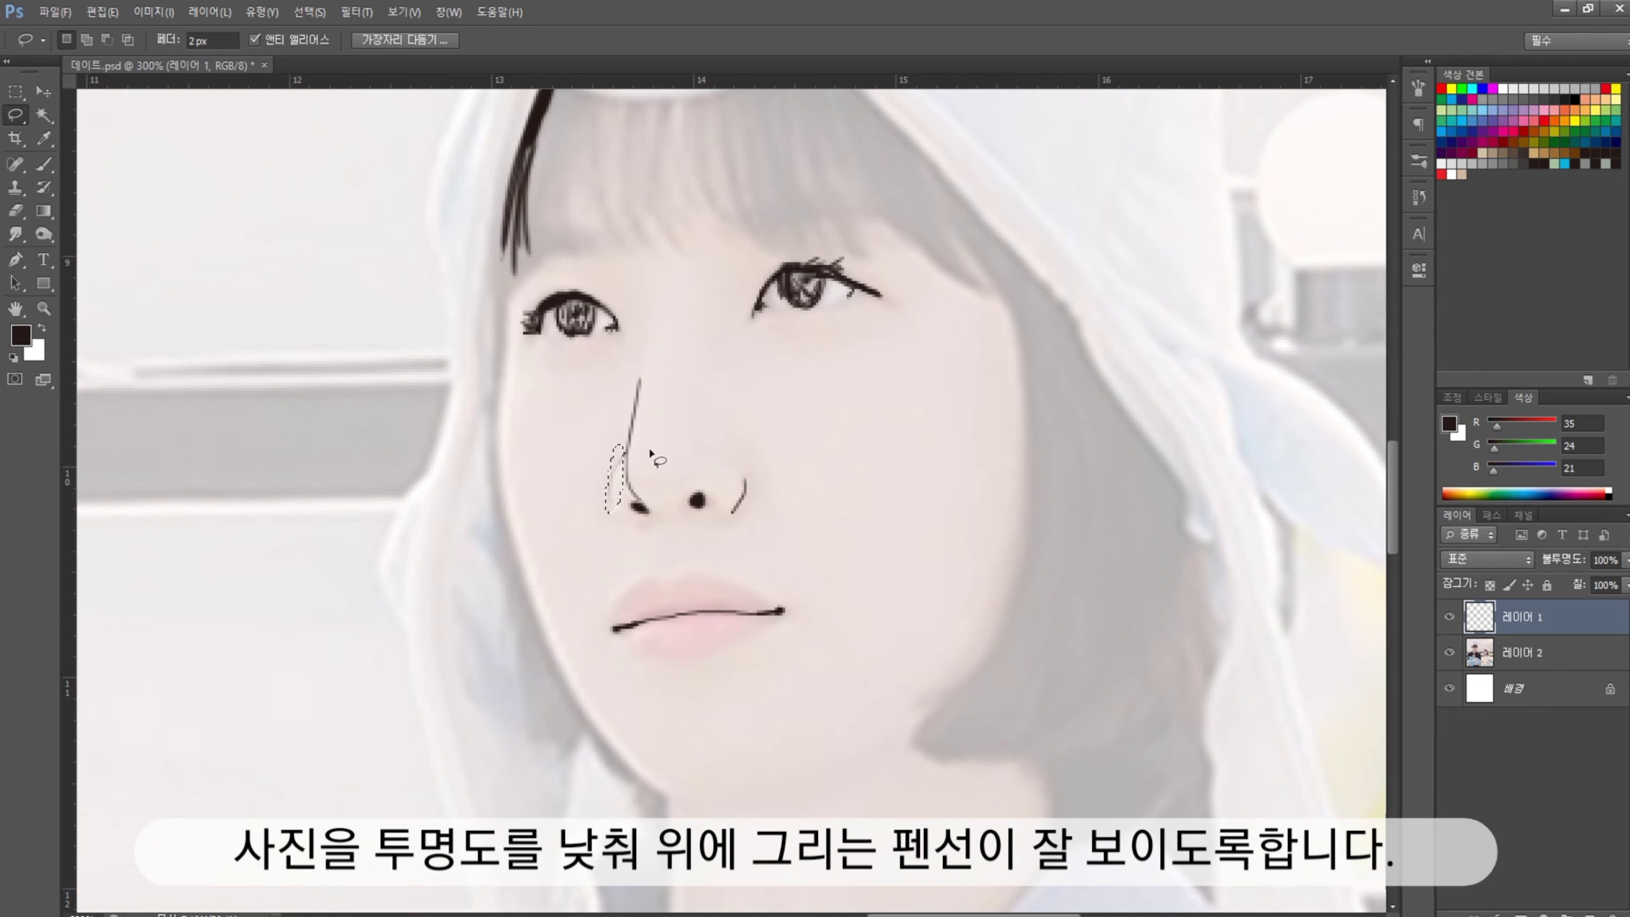
drag(624, 457, 643, 509)
key(d)
key(l)
drag(706, 453, 704, 423)
key(b)
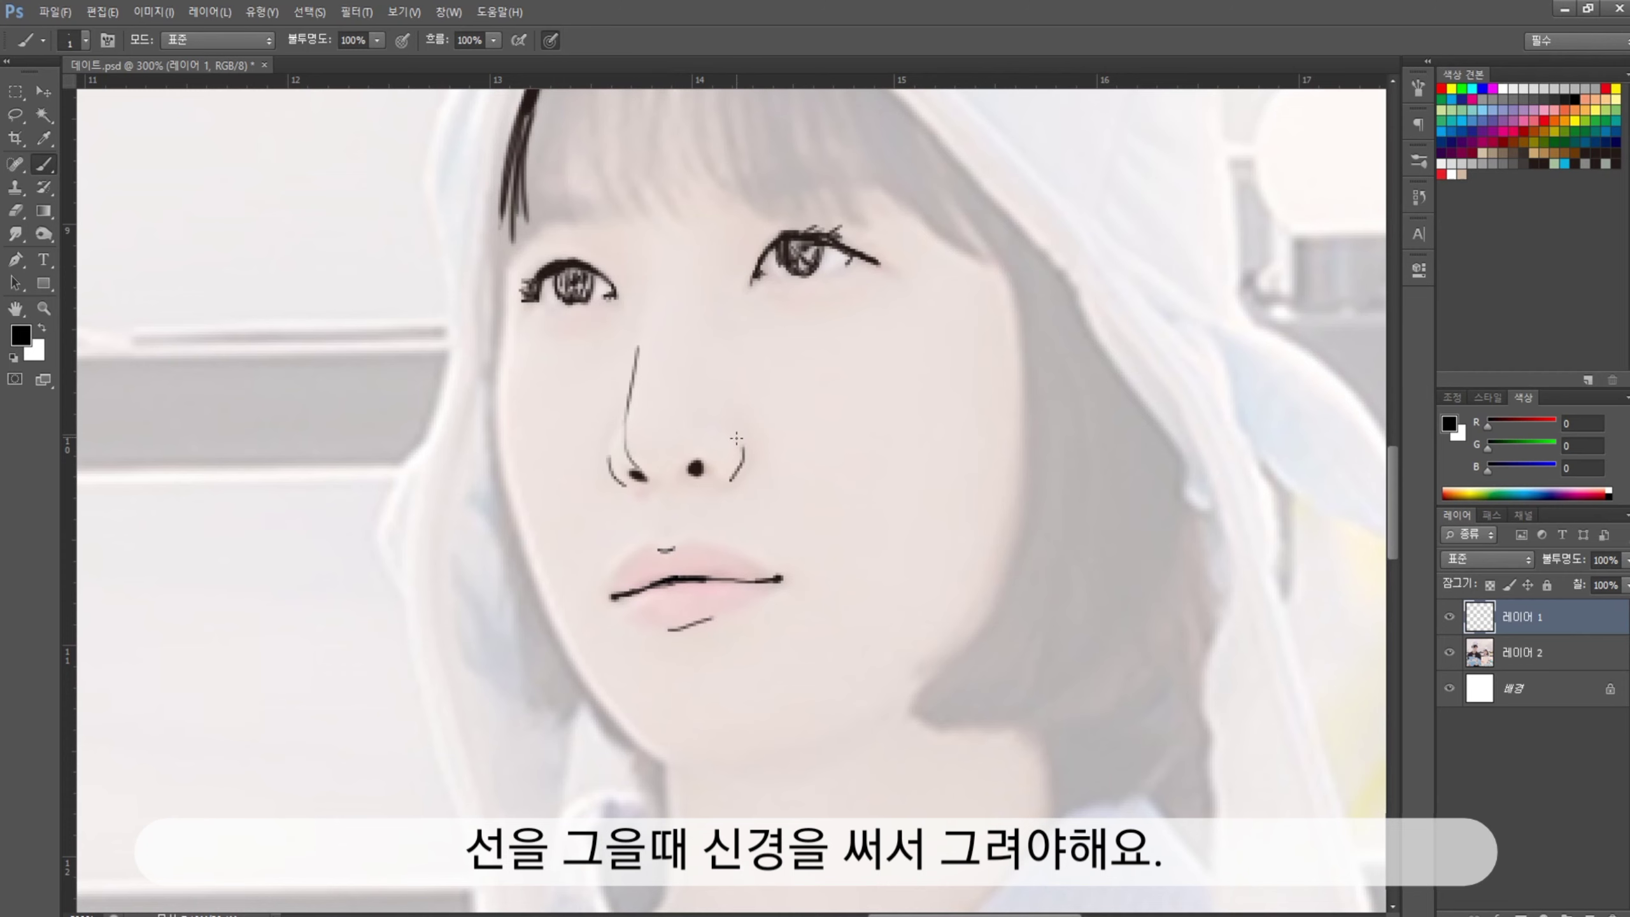
- Replace the lower-lip stroke with a short new lower-lip line
key(Delete)
drag(667, 604, 700, 611)
key(b)
drag(784, 210, 724, 390)
key(e)
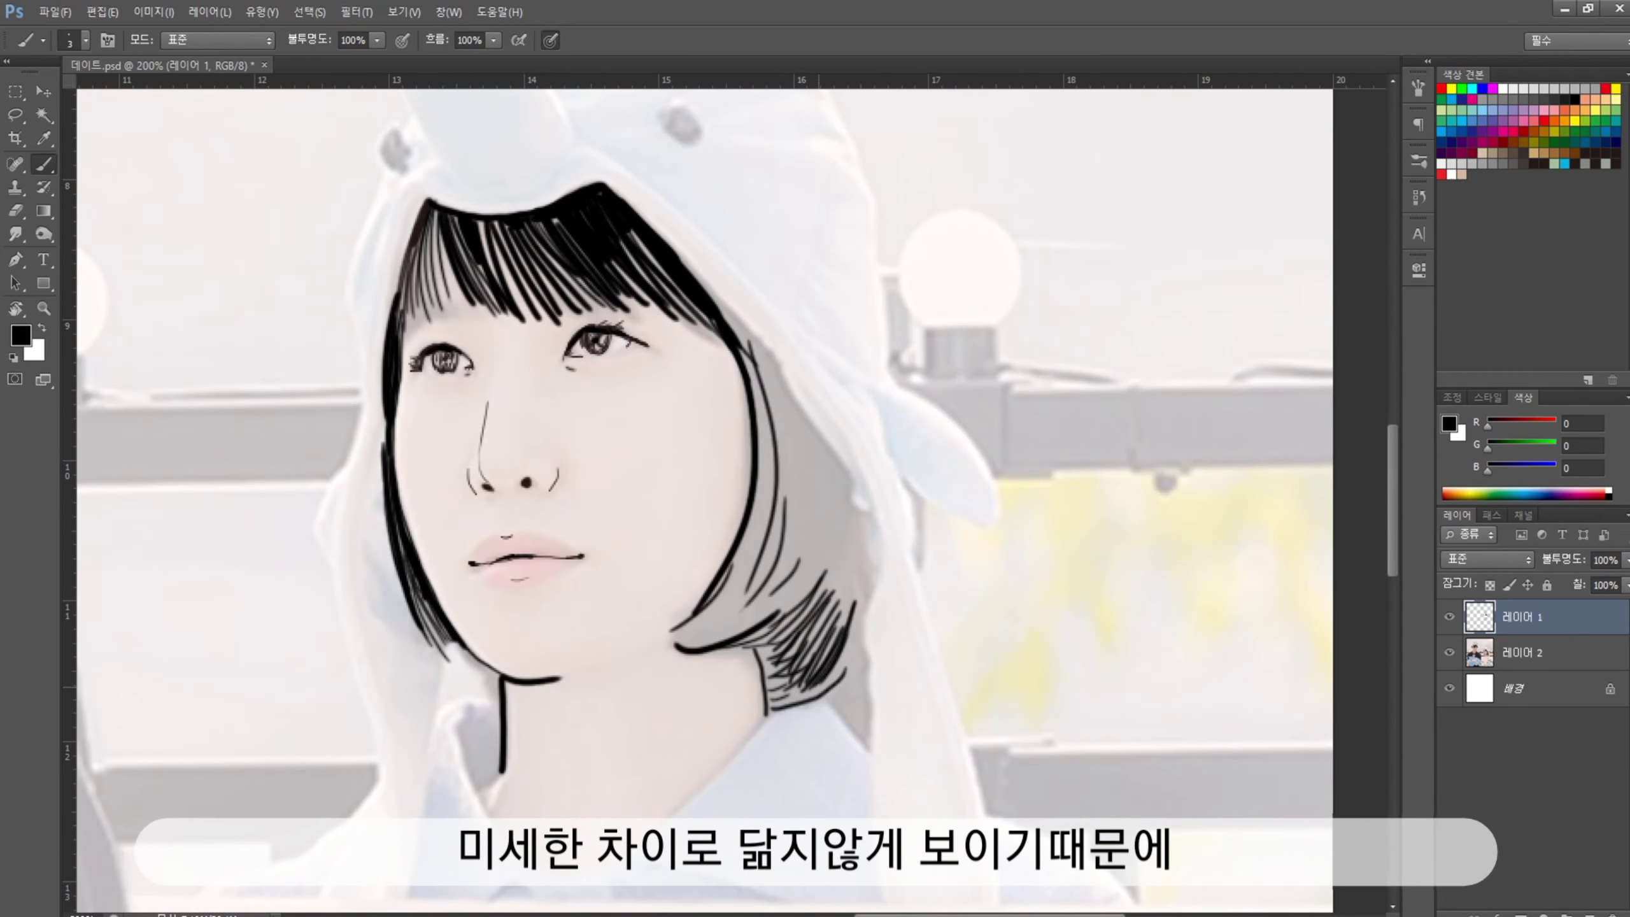
- Fill in hair strands beside the woman's jaw on the left side
drag(860, 607, 822, 690)
drag(761, 514, 683, 641)
drag(802, 571, 694, 642)
drag(809, 617, 802, 690)
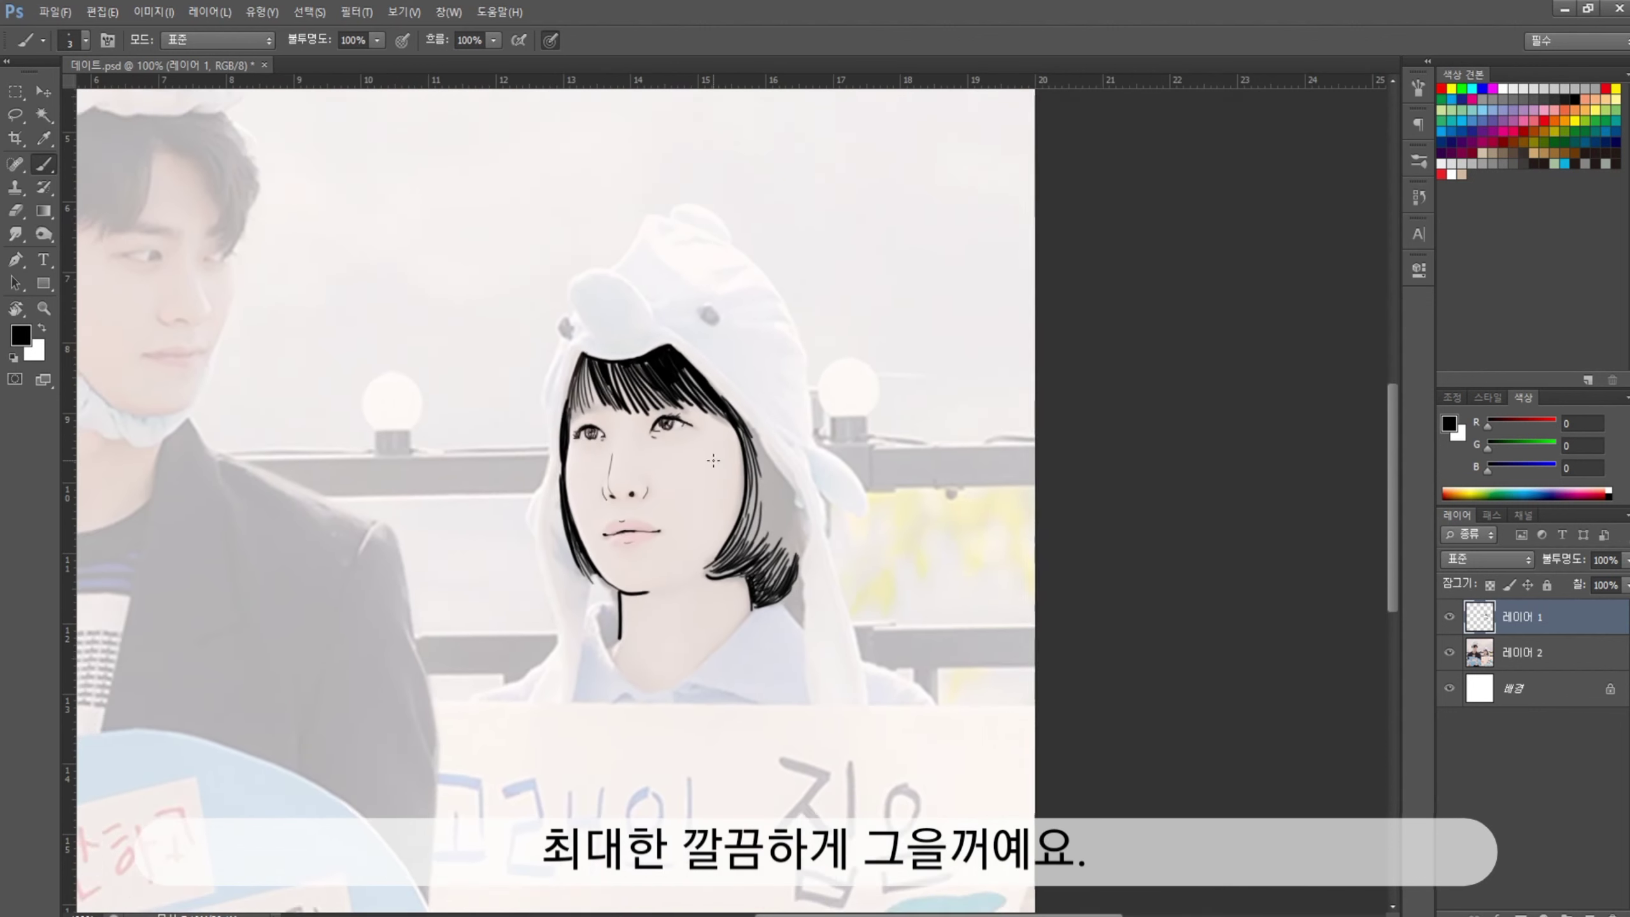
key(ctrl+plus)
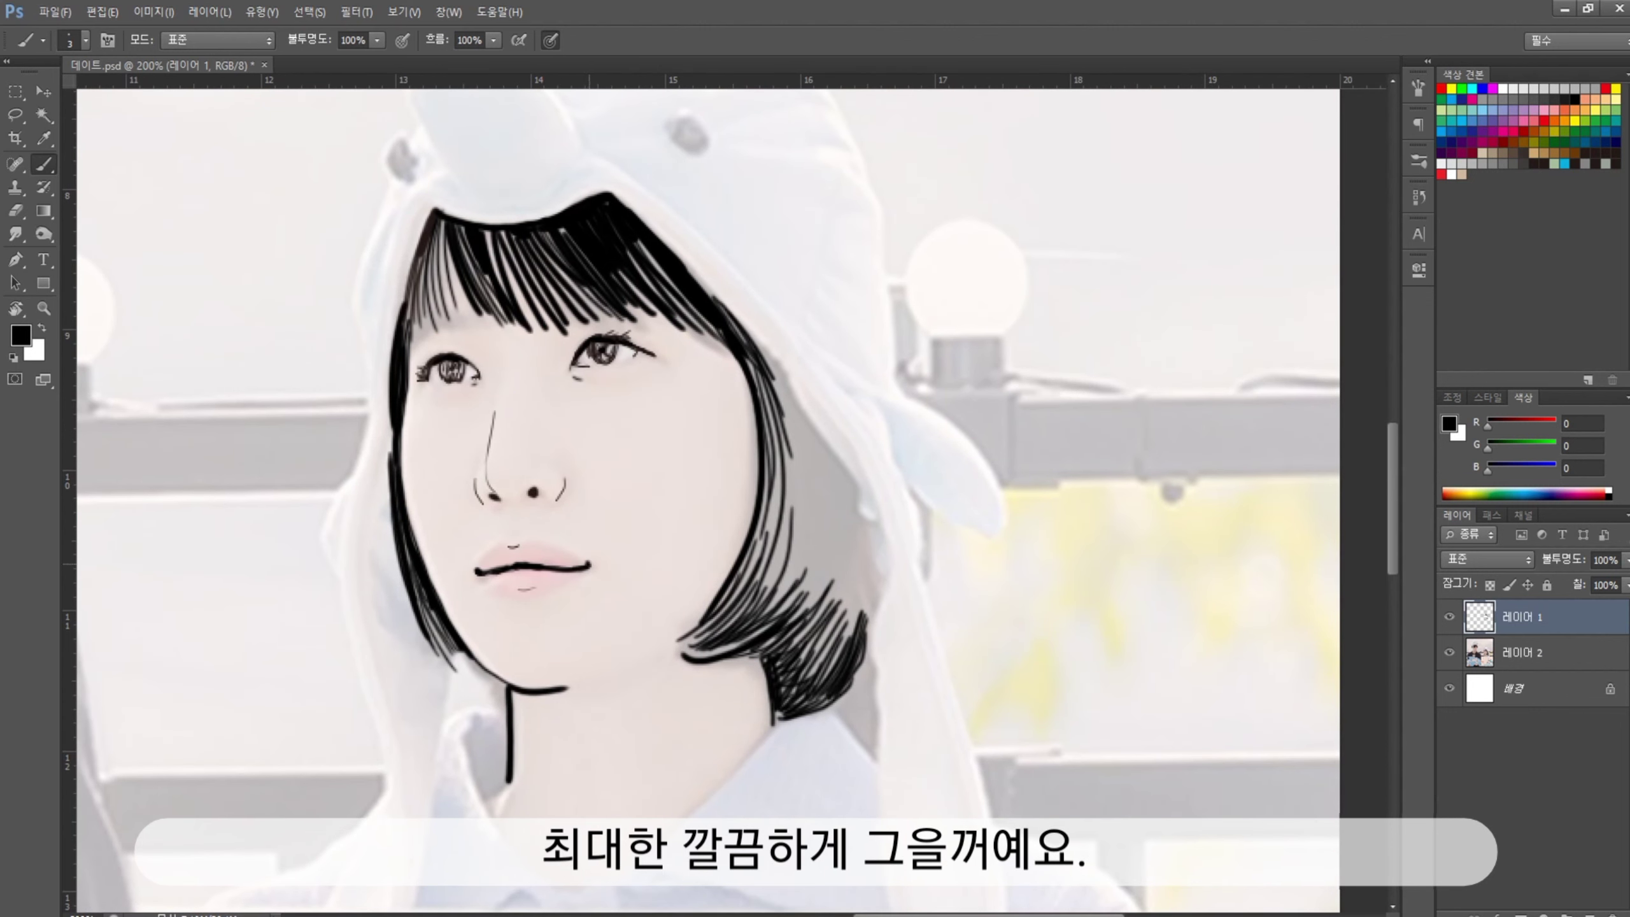
key(bracketleft)
- Outline the right side of the bob and hatch it with dense strands
drag(661, 234, 882, 636)
drag(828, 427, 793, 598)
drag(844, 466, 809, 615)
drag(854, 486, 820, 632)
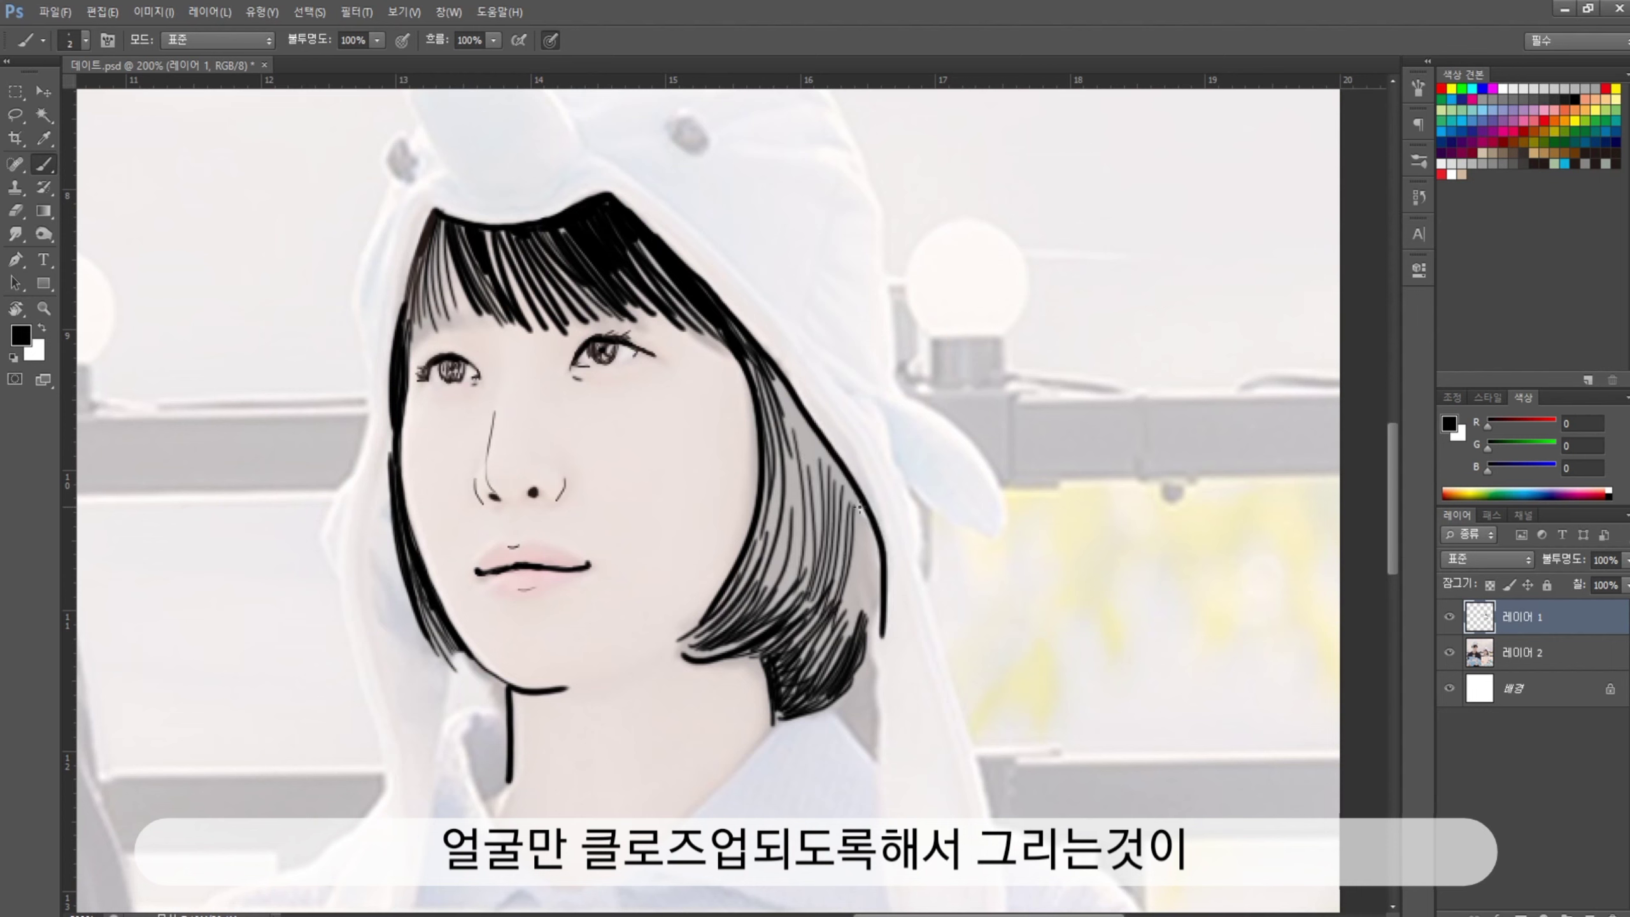
drag(861, 518, 841, 642)
drag(879, 543, 860, 655)
key(bracketright)
drag(777, 412, 749, 589)
mouse_move(800, 360)
mouse_down()
mouse_move(763, 626)
mouse_move(773, 494)
mouse_up()
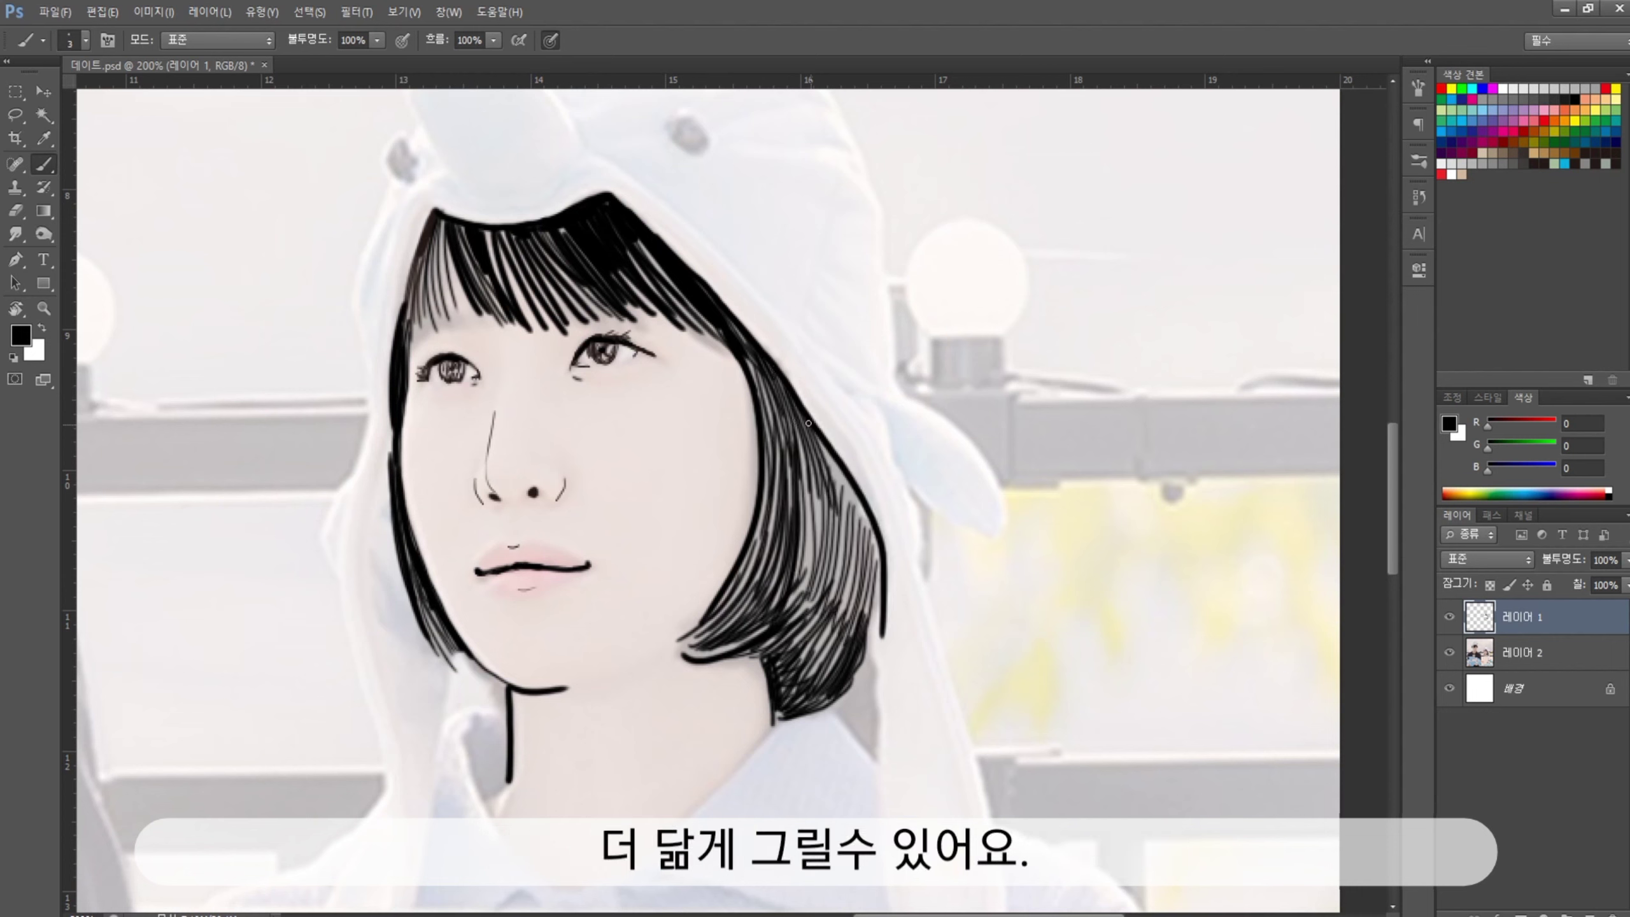
drag(860, 444, 825, 549)
drag(813, 463, 792, 619)
- Draw the left edge of the hood
drag(391, 185, 372, 771)
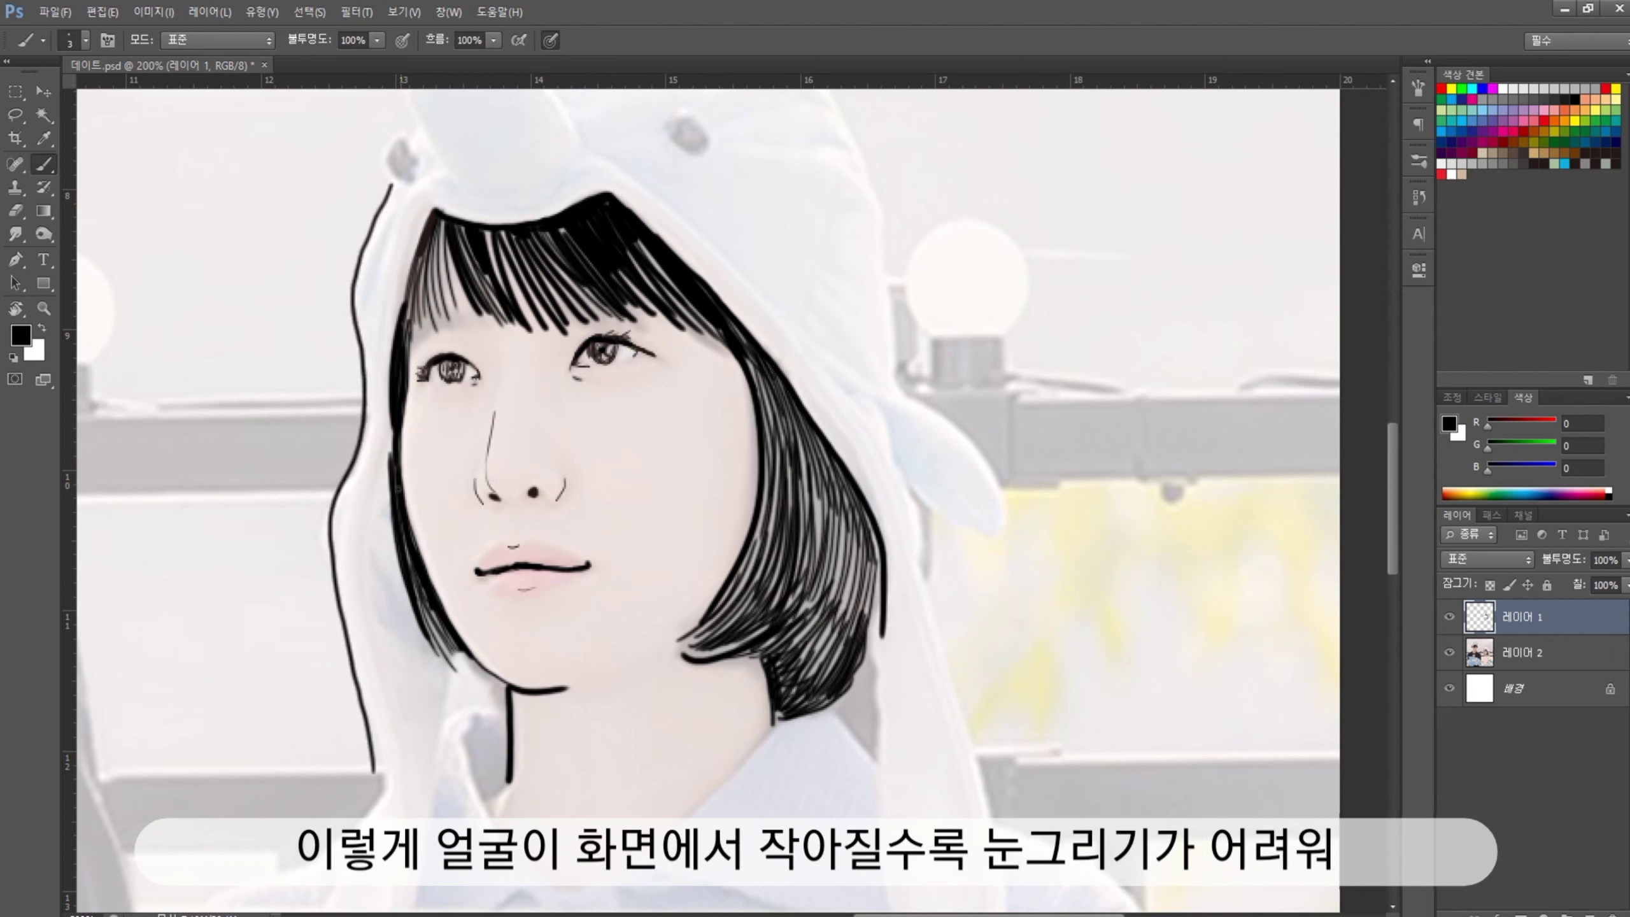
key(bracketleft)
scroll(377, 268, up, 2)
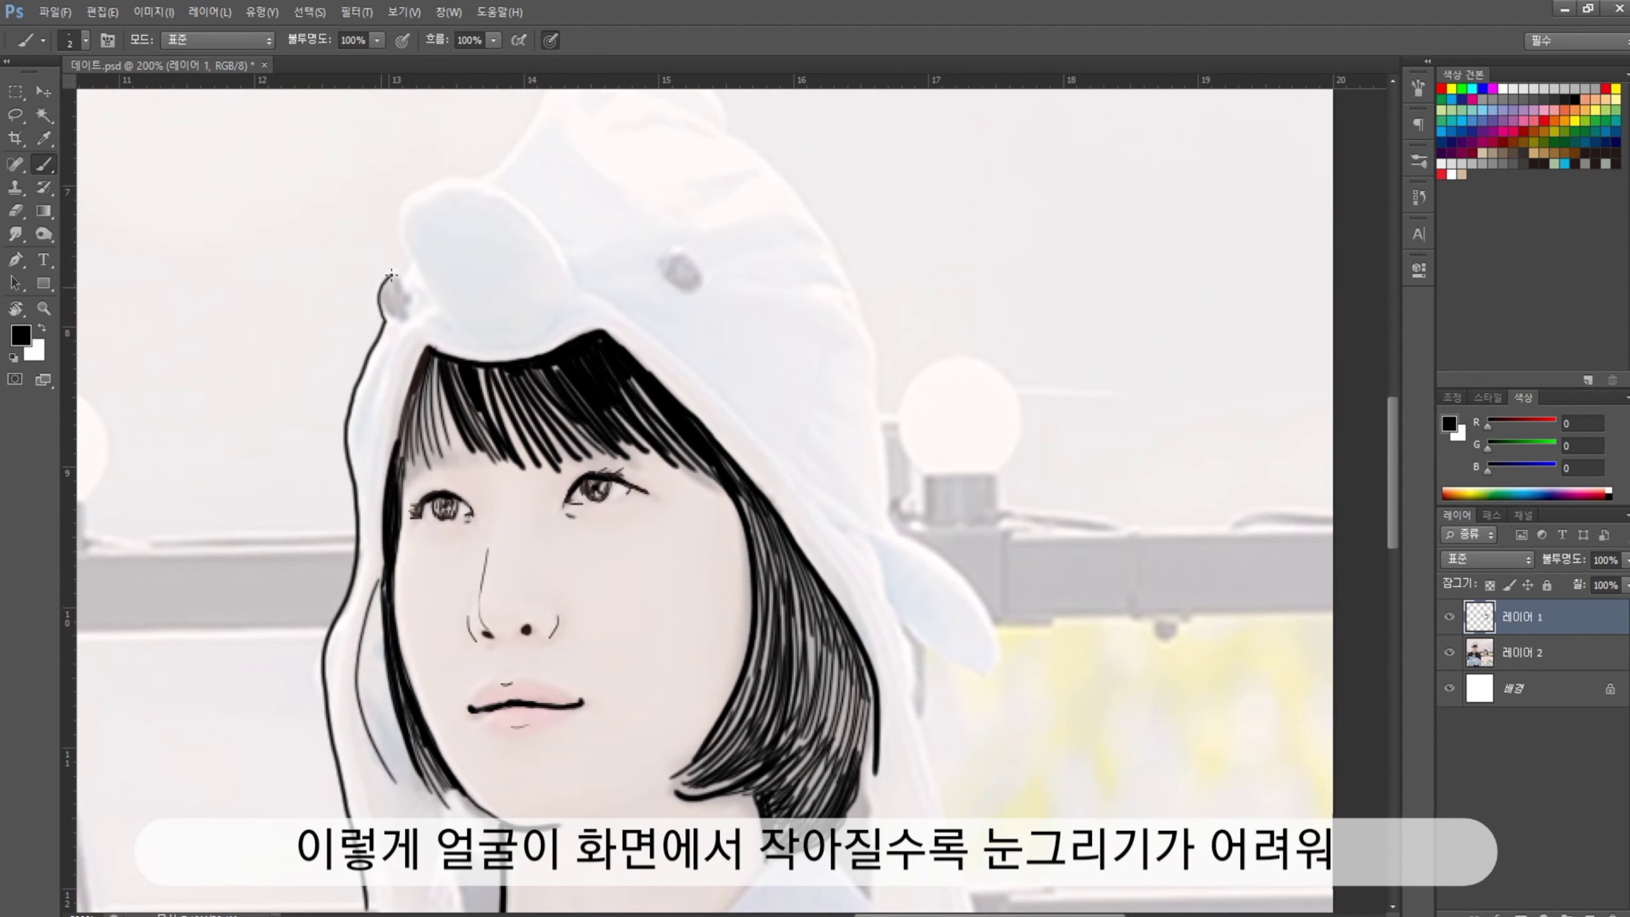
- Outline the hood fin, the hood line beside the hair, the neck and collar
key(bracketright)
mouse_move(410, 302)
mouse_down()
mouse_move(584, 286)
mouse_move(379, 494)
mouse_move(591, 289)
mouse_move(905, 715)
mouse_move(808, 397)
mouse_up()
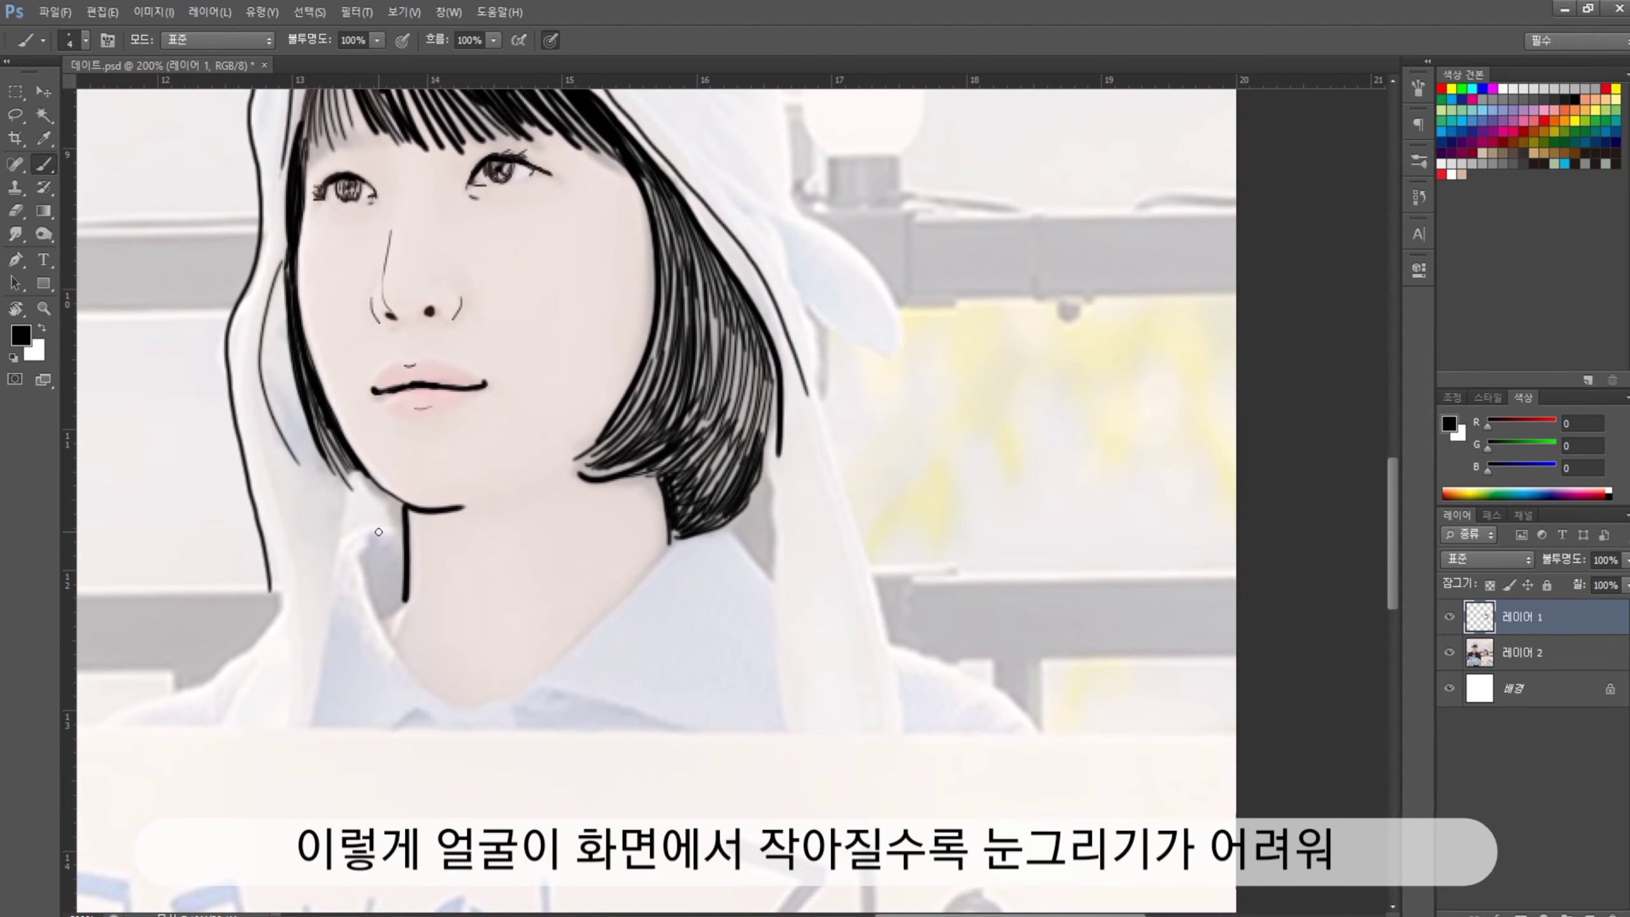
mouse_move(398, 525)
mouse_down()
mouse_move(314, 720)
mouse_move(384, 613)
mouse_up()
key(bracketright)
mouse_move(671, 536)
mouse_down()
mouse_move(523, 686)
mouse_move(375, 610)
mouse_up()
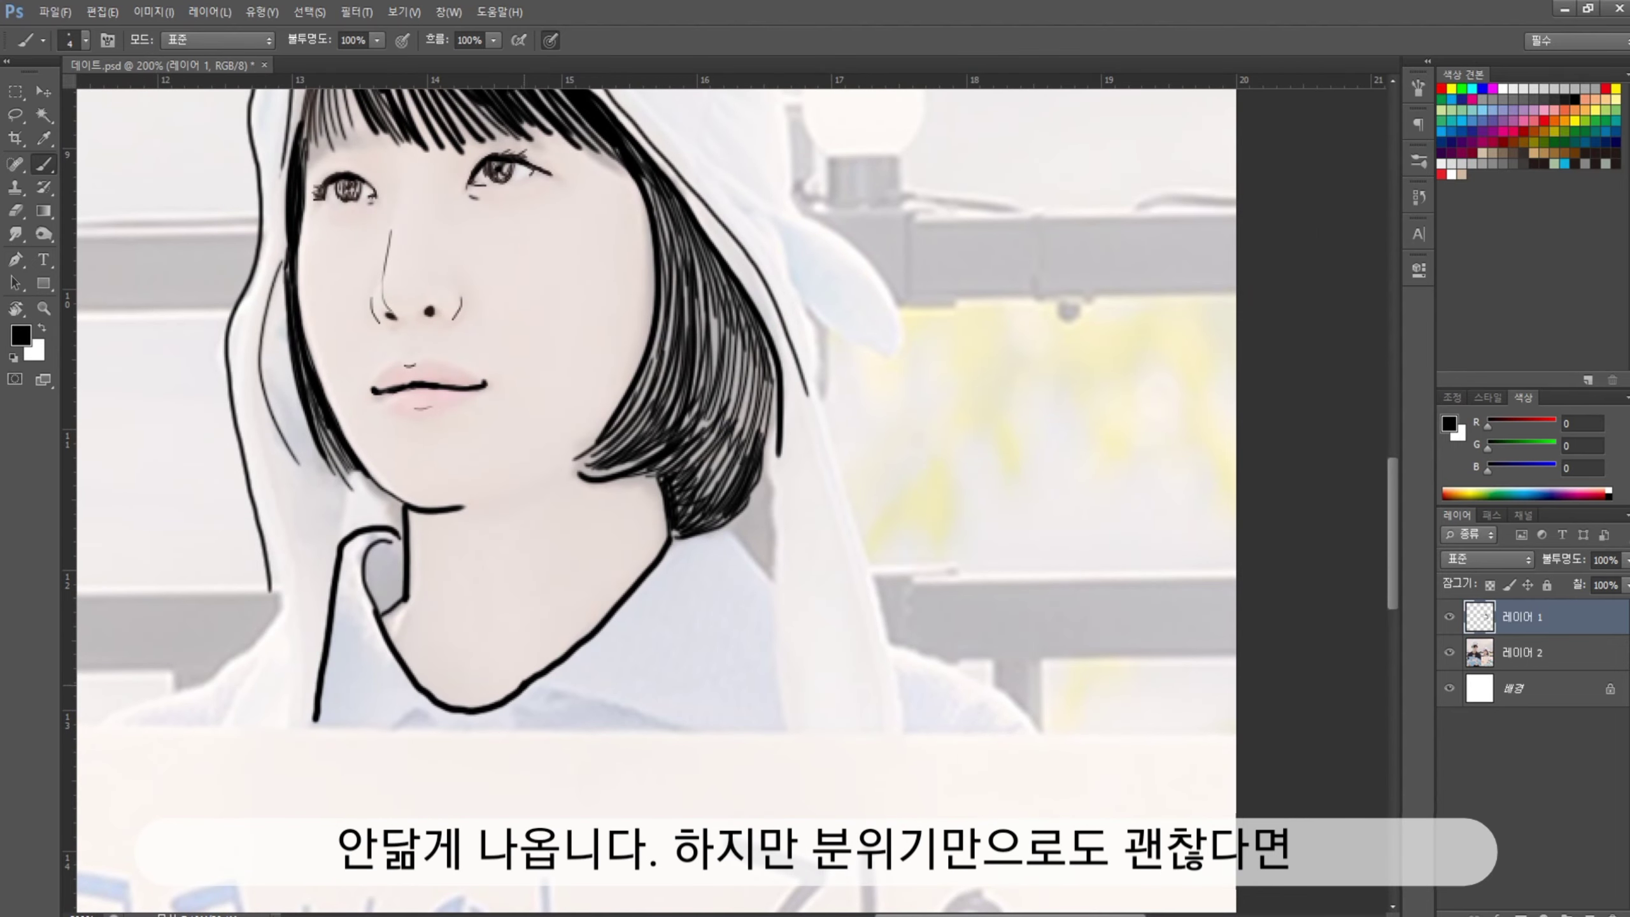
drag(529, 687, 642, 716)
drag(732, 526, 773, 581)
- Complete the hood outline, filling gaps and adding the inner edge and lower-right flap
drag(770, 408, 780, 711)
drag(812, 315, 892, 729)
mouse_move(276, 587)
mouse_down()
mouse_move(234, 663)
mouse_move(120, 727)
mouse_up()
mouse_move(624, 58)
mouse_down()
mouse_move(631, 333)
mouse_move(699, 469)
mouse_up()
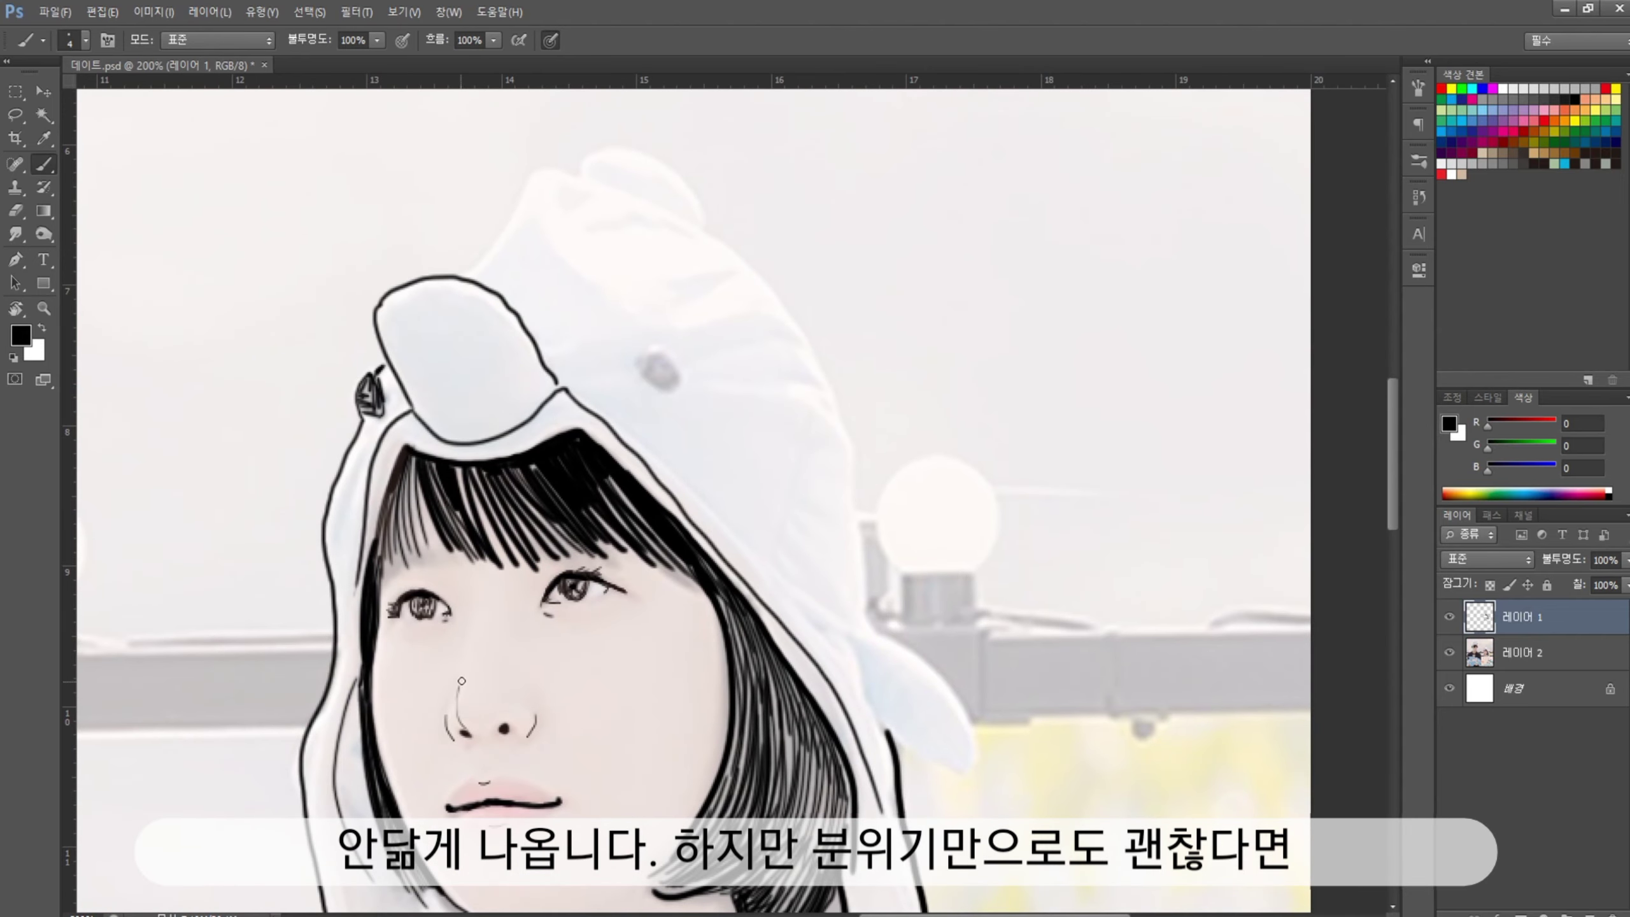
key(bracketleft)
mouse_move(471, 278)
mouse_down()
mouse_move(555, 167)
mouse_move(780, 326)
mouse_up()
drag(594, 178, 861, 510)
mouse_move(565, 384)
mouse_down()
mouse_move(517, 288)
mouse_move(917, 673)
mouse_up()
mouse_move(790, 518)
mouse_down()
mouse_move(888, 591)
mouse_move(925, 664)
mouse_up()
key(ctrl+z)
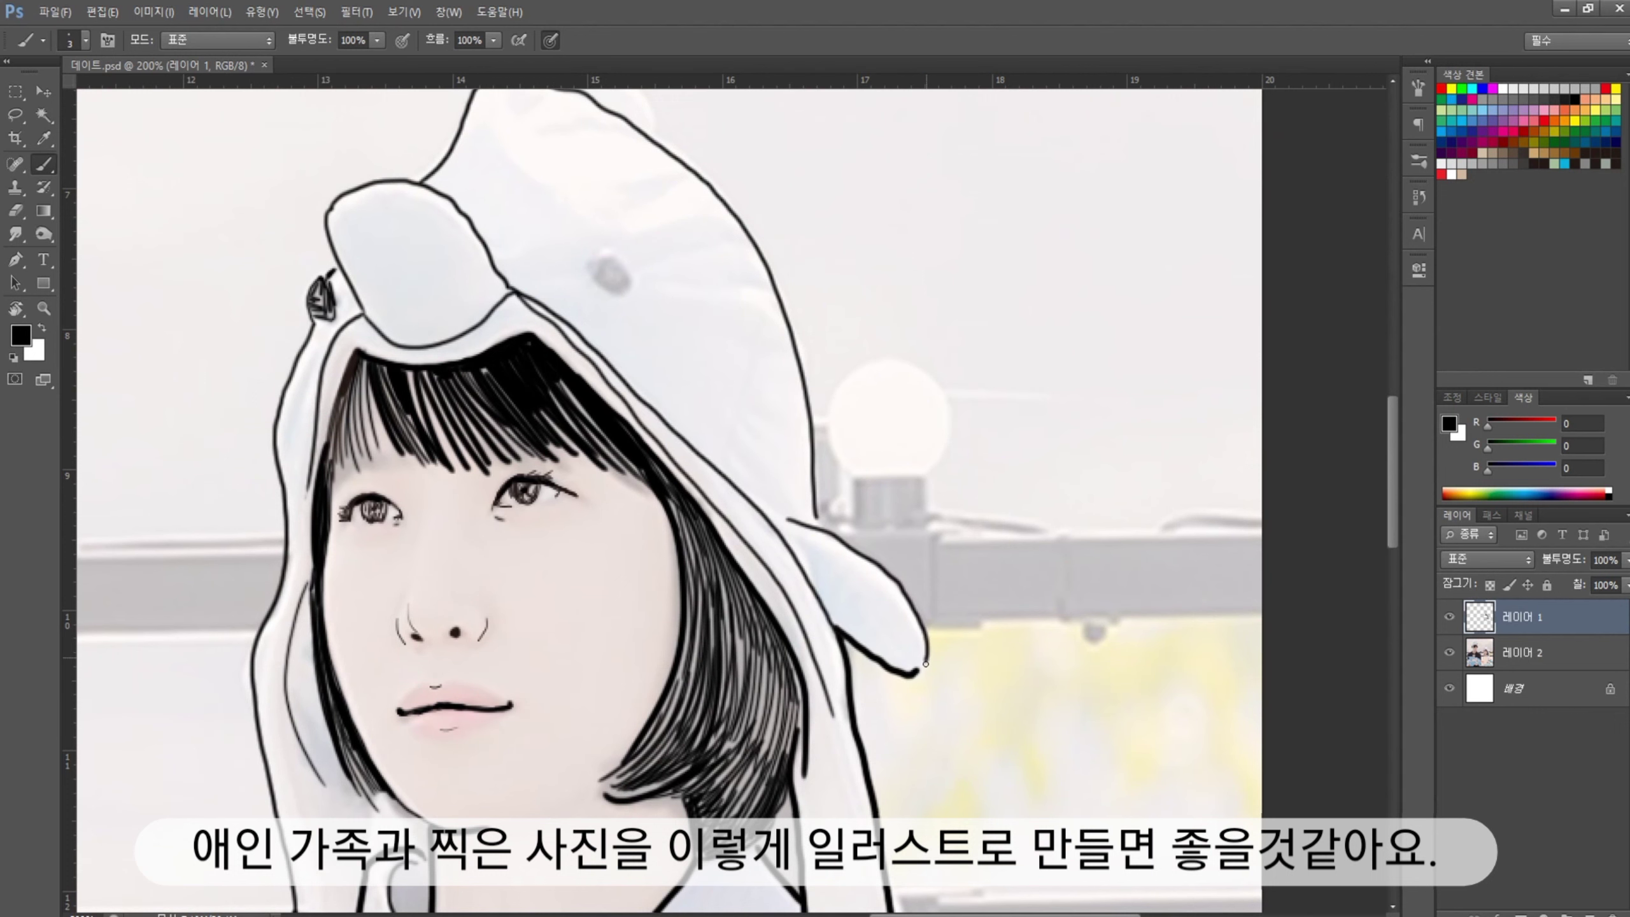
- Hatch along the hood edge near the bangs
drag(597, 256, 644, 332)
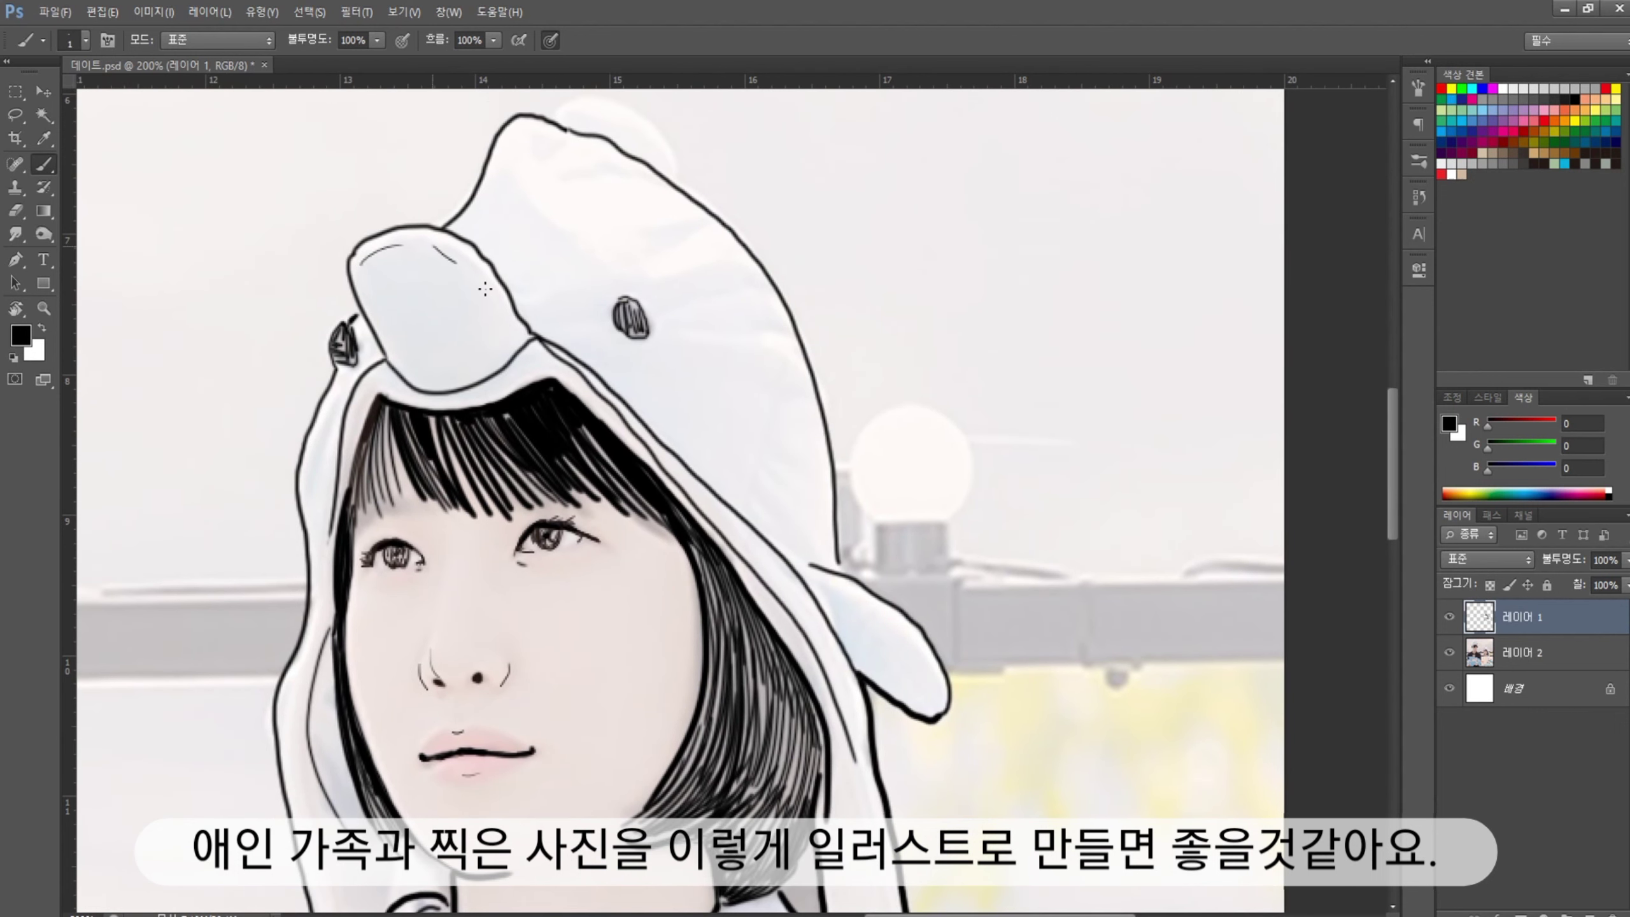
drag(486, 289, 496, 185)
drag(352, 391, 391, 274)
drag(533, 280, 491, 277)
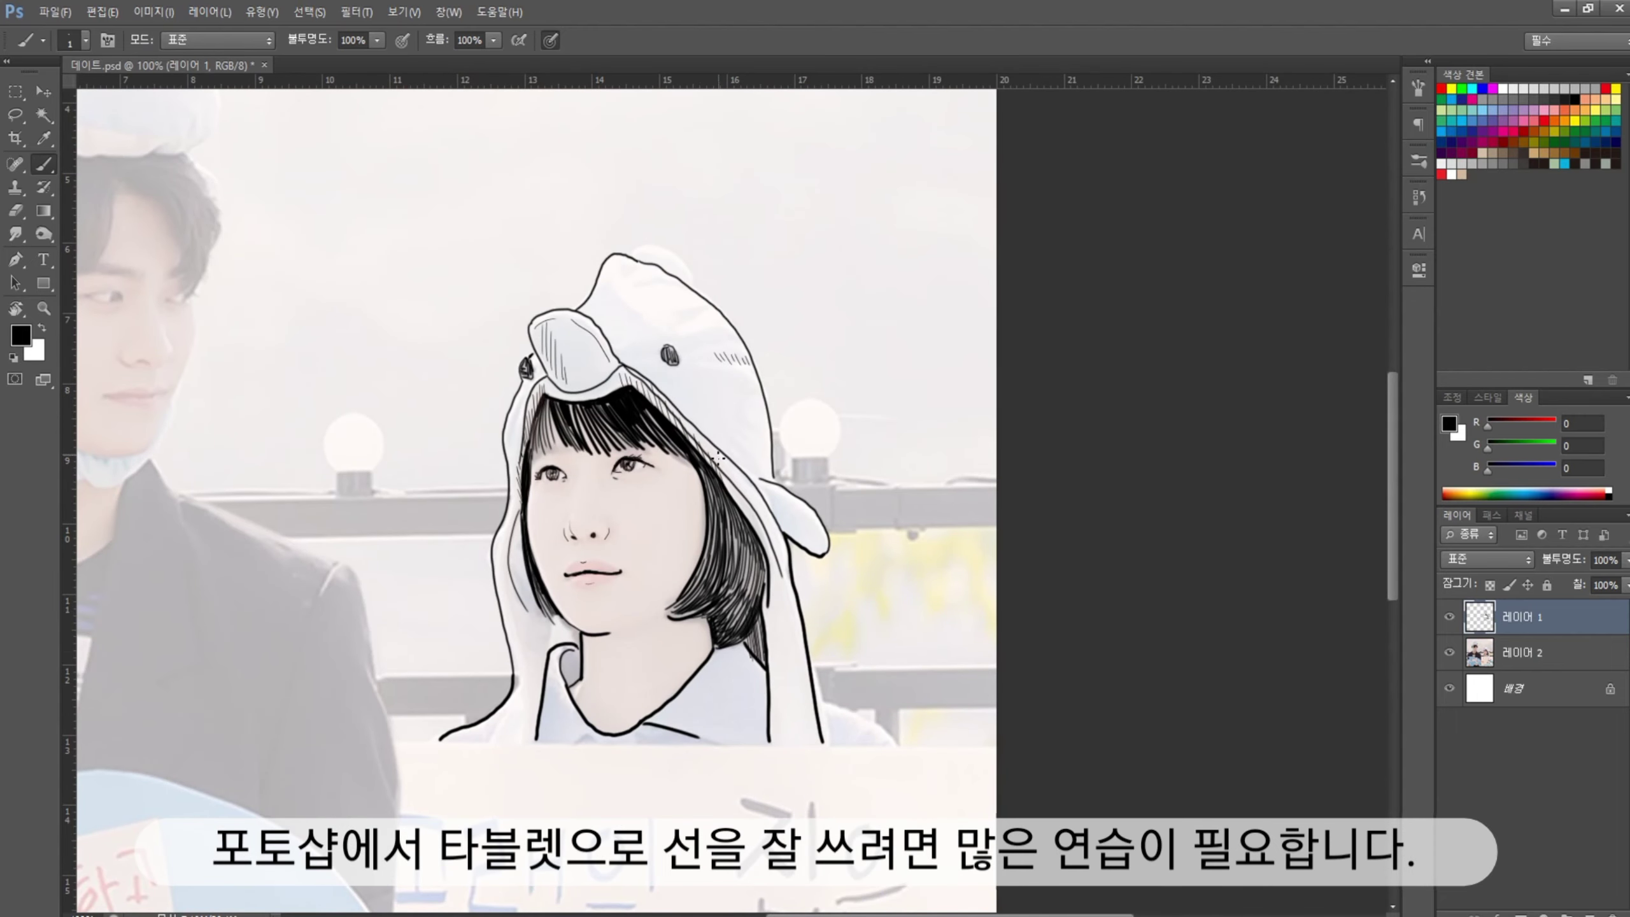
- Hatch the hood top, then tint the lower lip soft pink at 10% opacity
drag(662, 619, 644, 478)
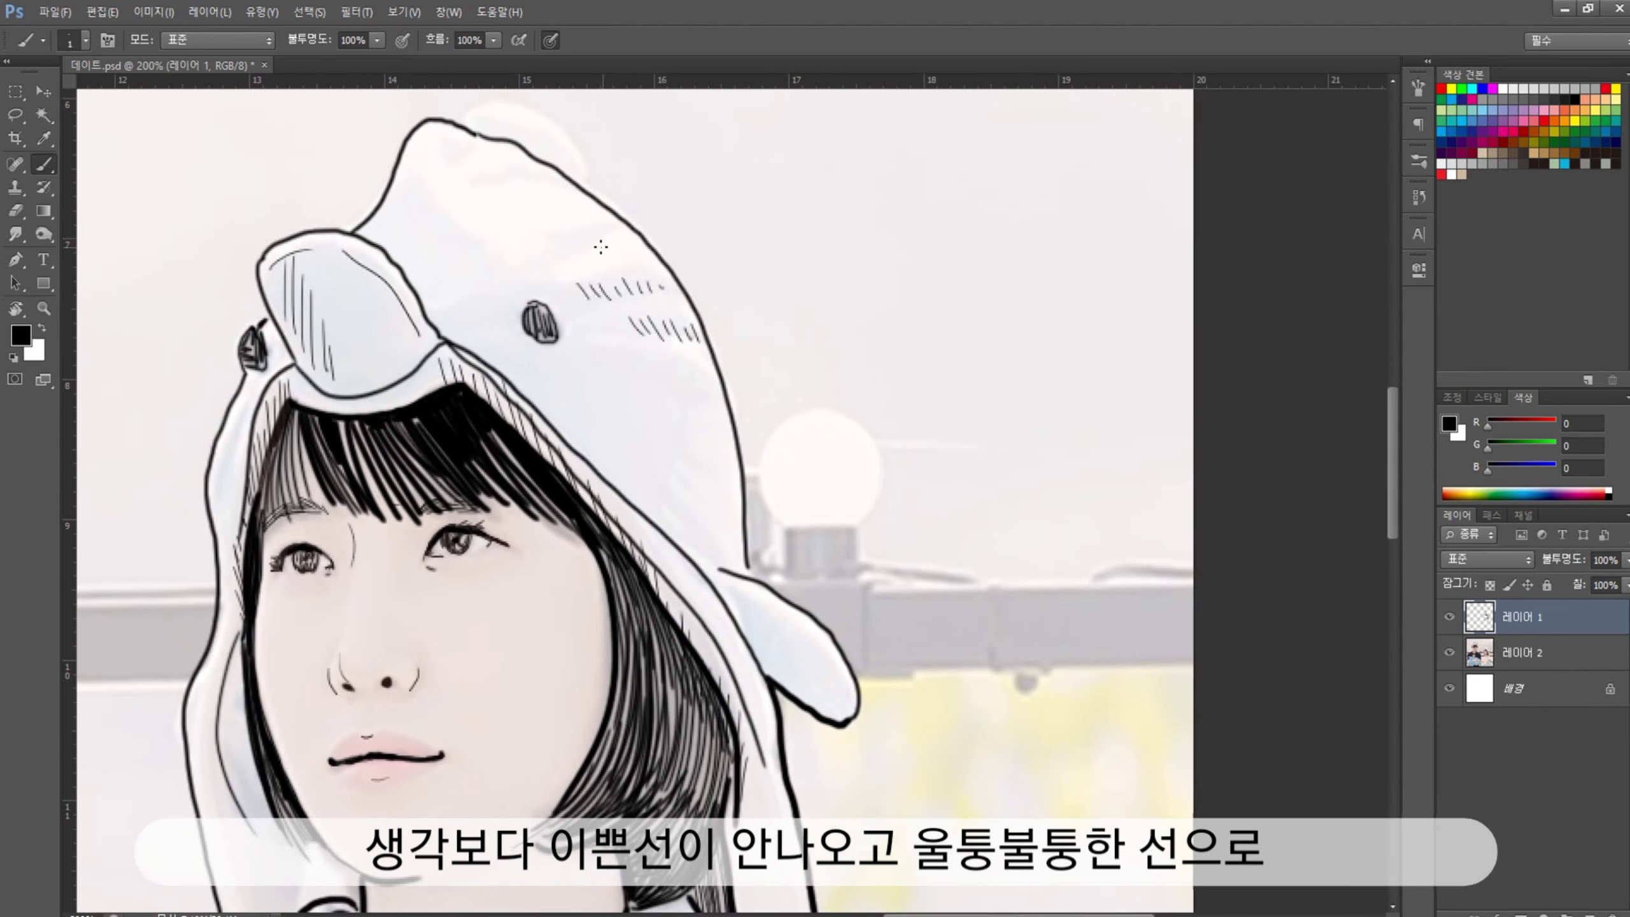
drag(428, 160, 488, 233)
drag(498, 229, 571, 231)
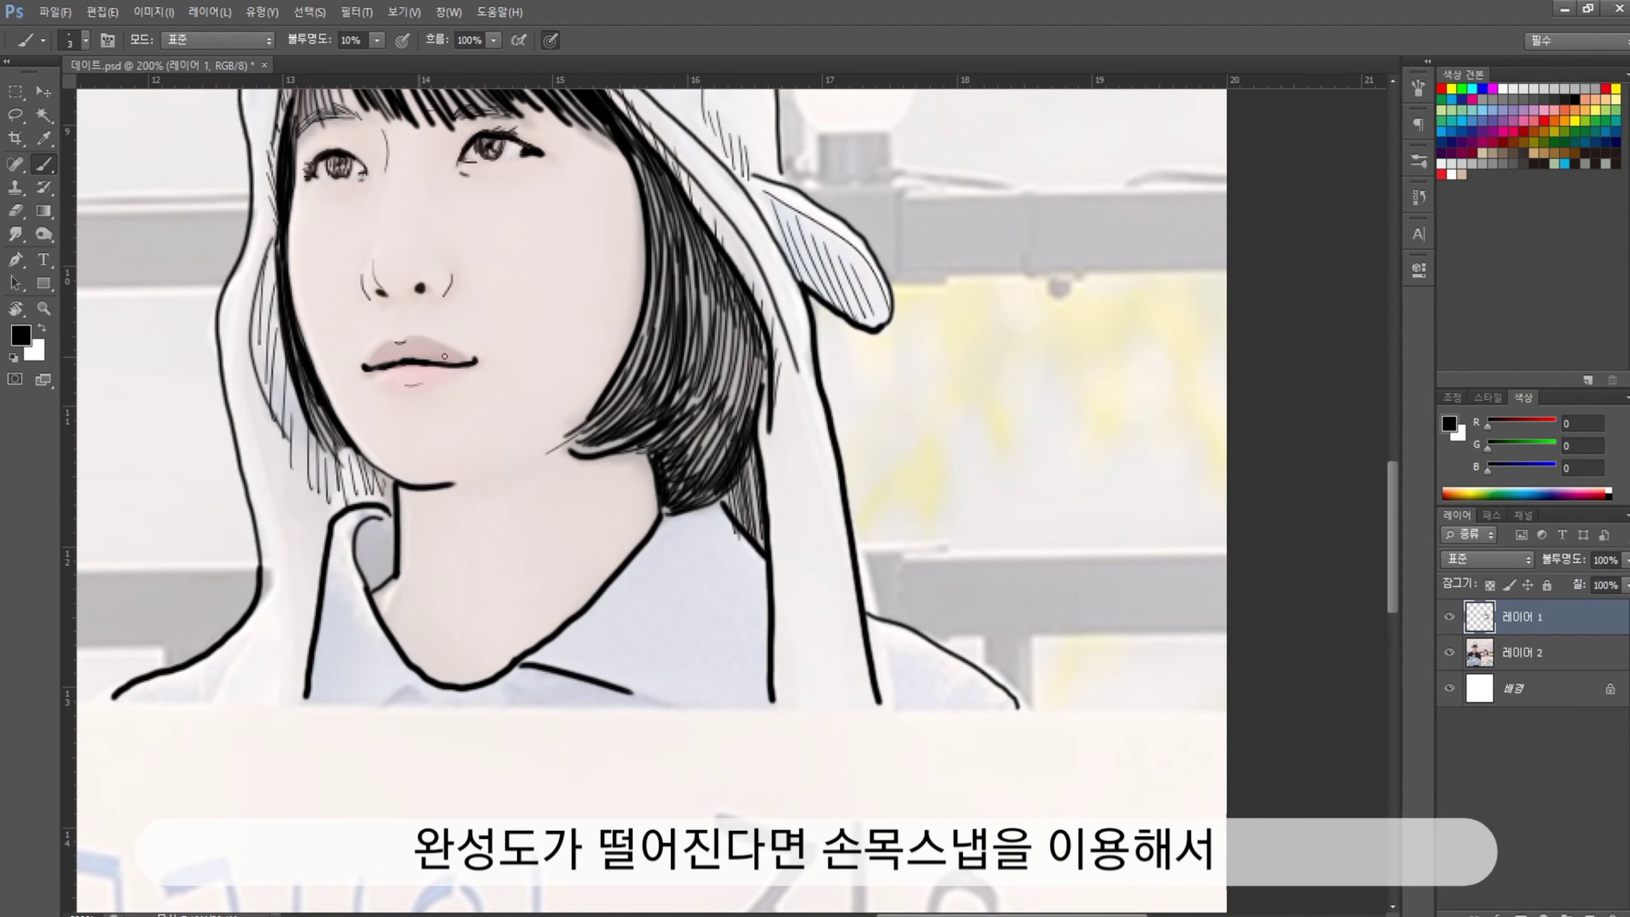
drag(373, 375, 447, 377)
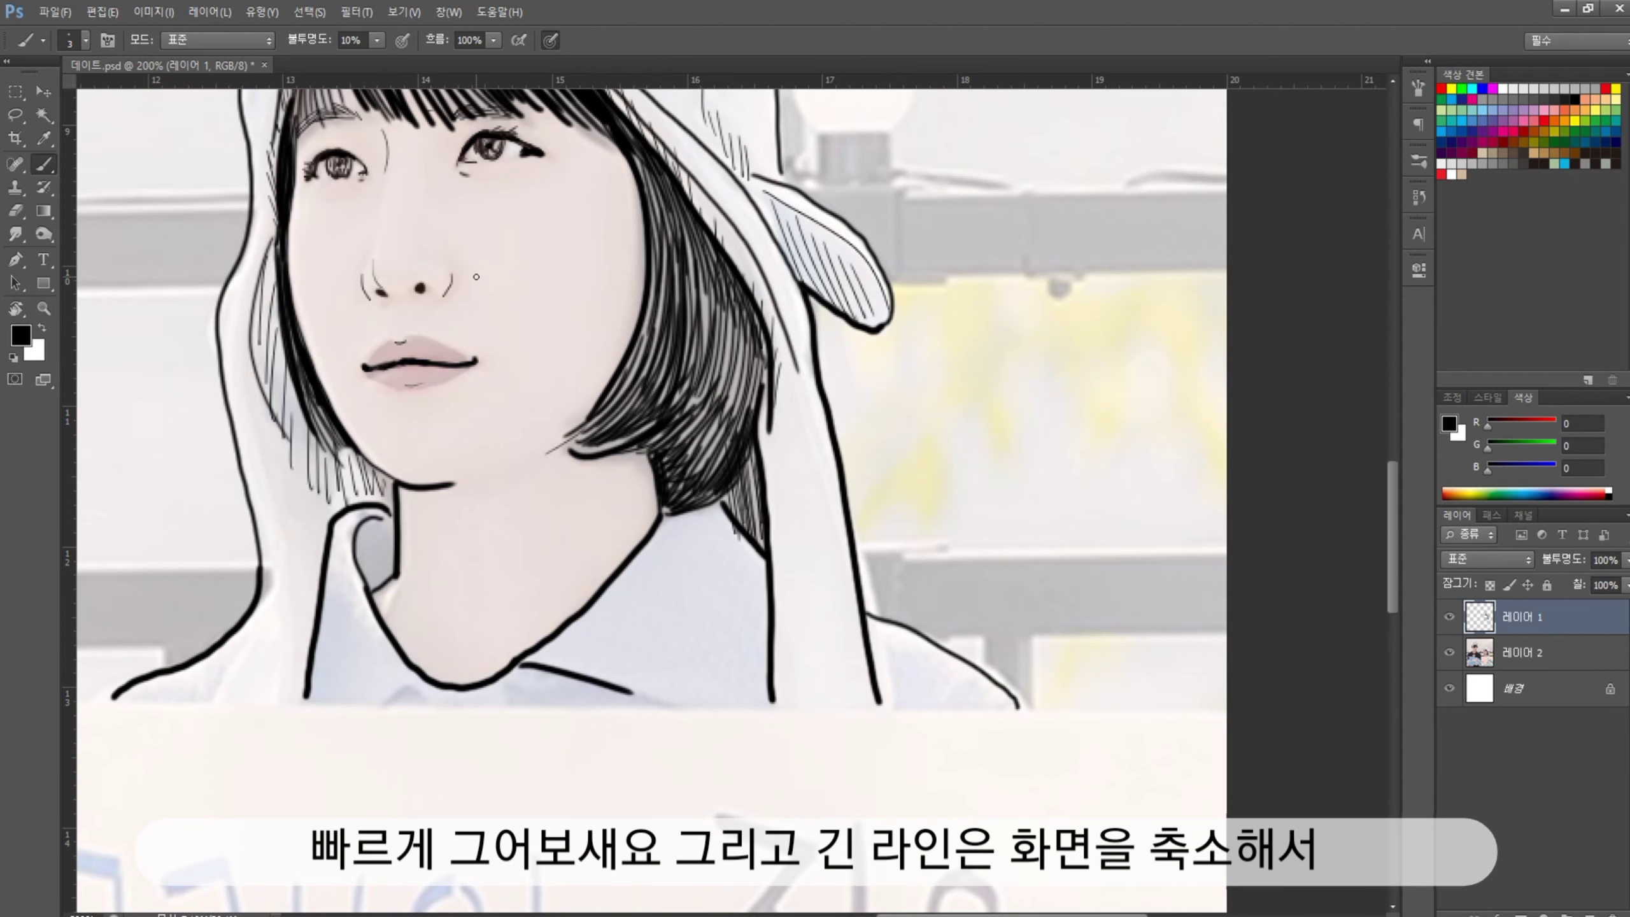
key(ctrl+minus)
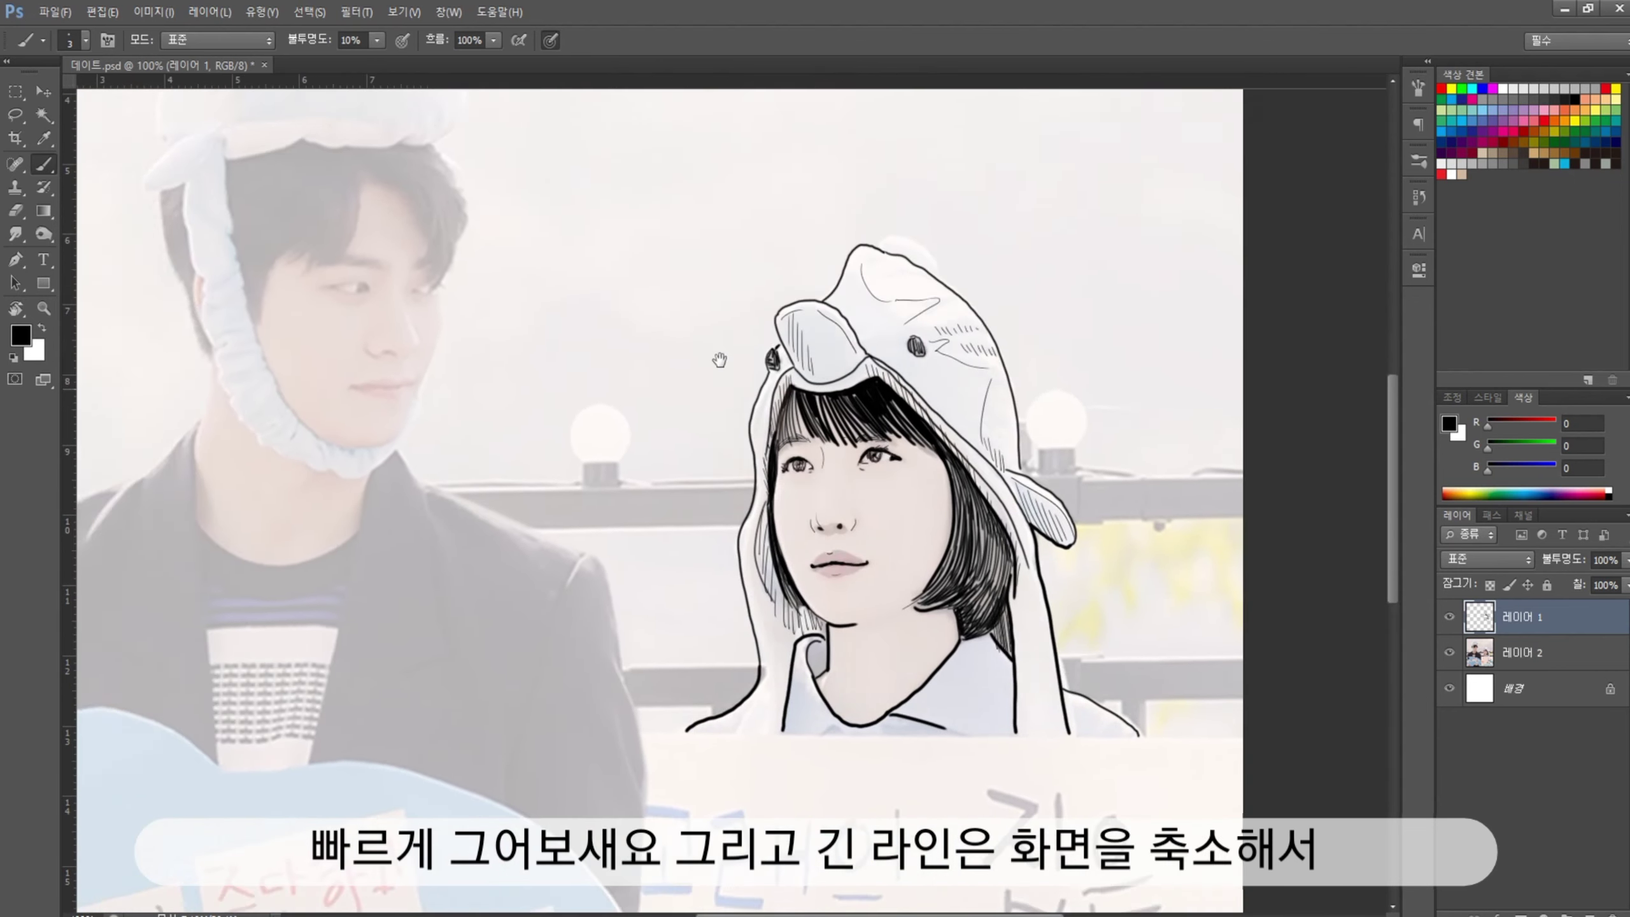
- Draw a forehead hair strand and the man's first eyelid and pupil, deleting a bad stroke
key(ctrl+plus)
drag(512, 209, 464, 361)
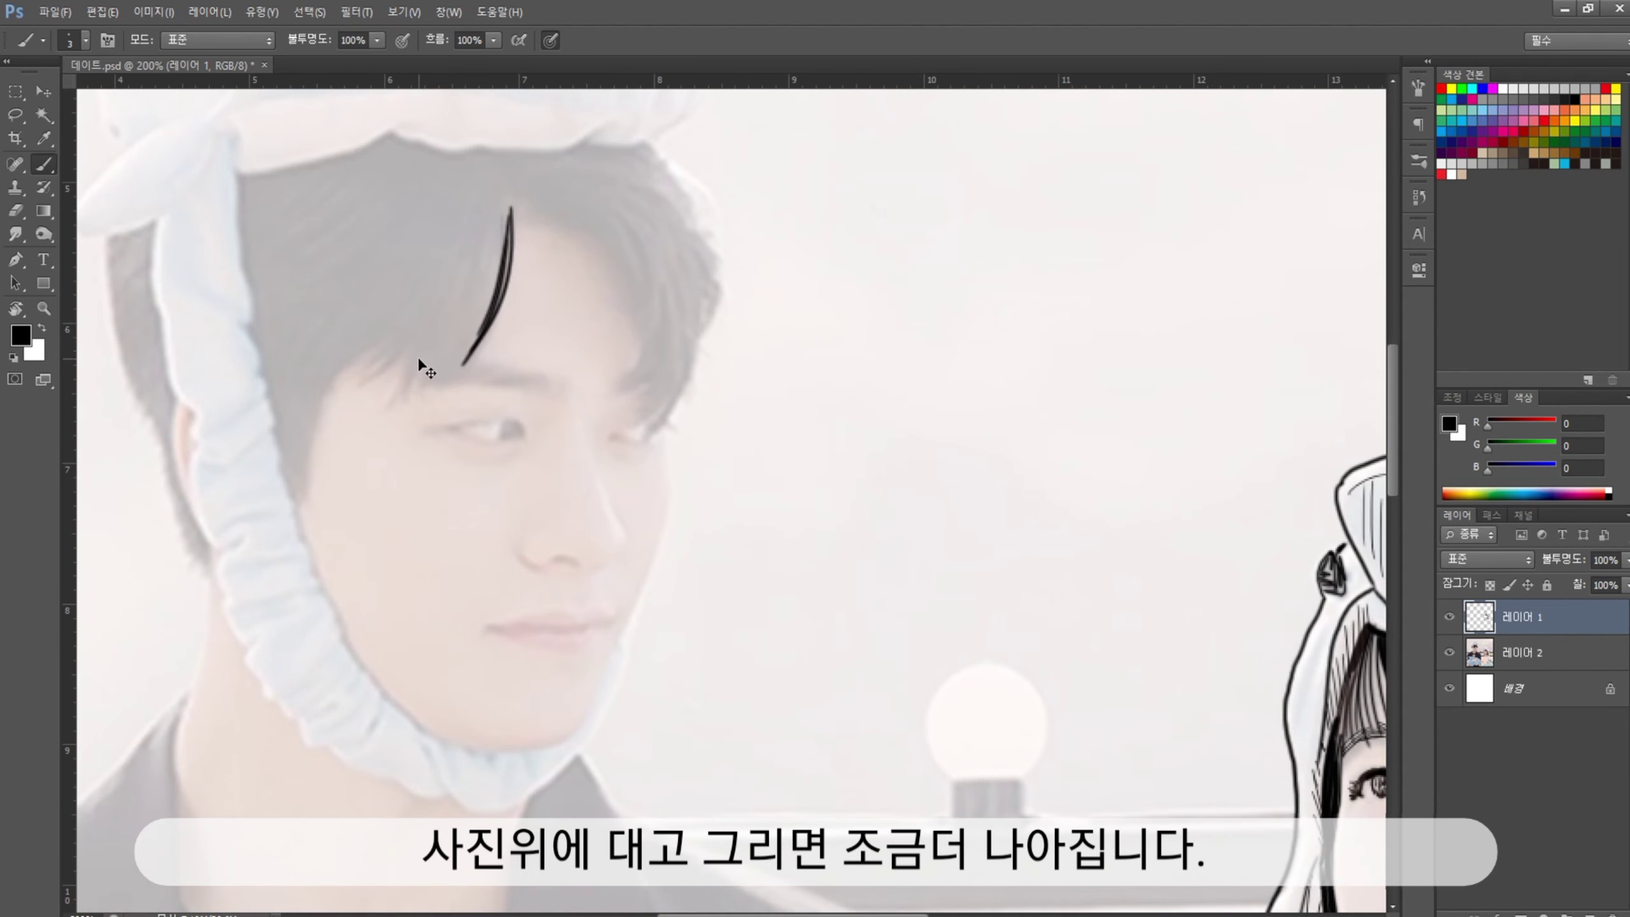
drag(430, 427, 454, 422)
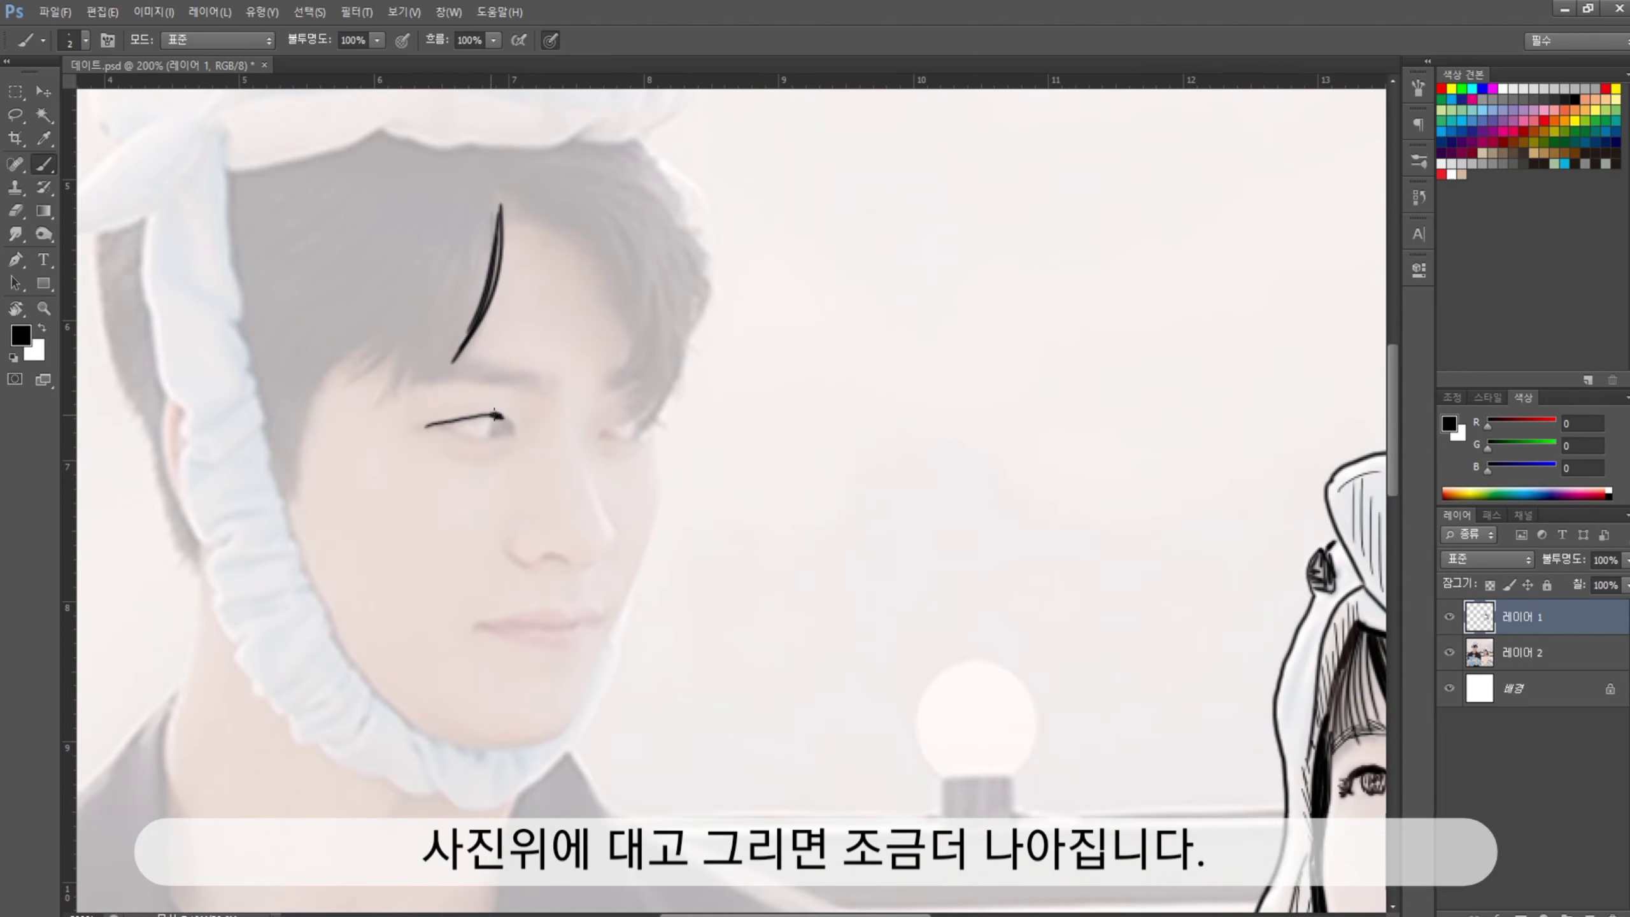
key(ctrl+plus)
mouse_move(374, 372)
mouse_down()
mouse_move(390, 395)
mouse_move(418, 385)
mouse_move(347, 349)
mouse_move(371, 379)
mouse_move(215, 366)
mouse_up()
key(l)
key(Delete)
key(ctrl+d)
key(ctrl+plus)
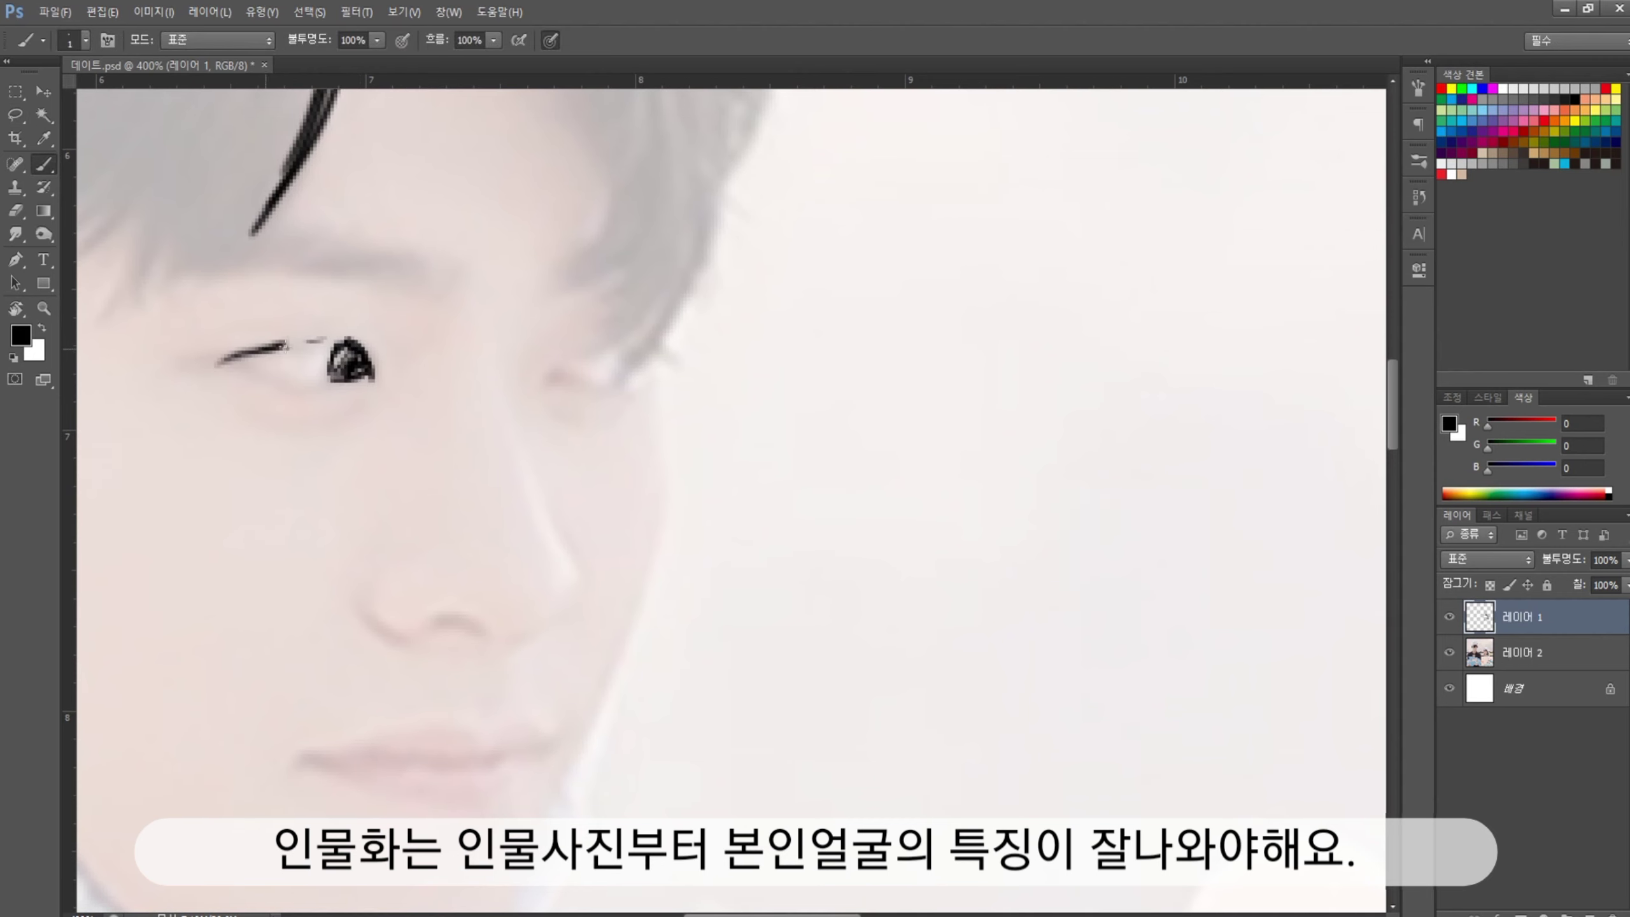
- Ink the upper lids, pupils, fold line and lower lid of both eyes
mouse_move(343, 337)
mouse_down()
mouse_move(199, 361)
mouse_move(313, 320)
mouse_up()
drag(552, 373, 629, 344)
mouse_move(626, 382)
mouse_down()
mouse_move(633, 347)
mouse_move(547, 373)
mouse_up()
drag(574, 355, 622, 340)
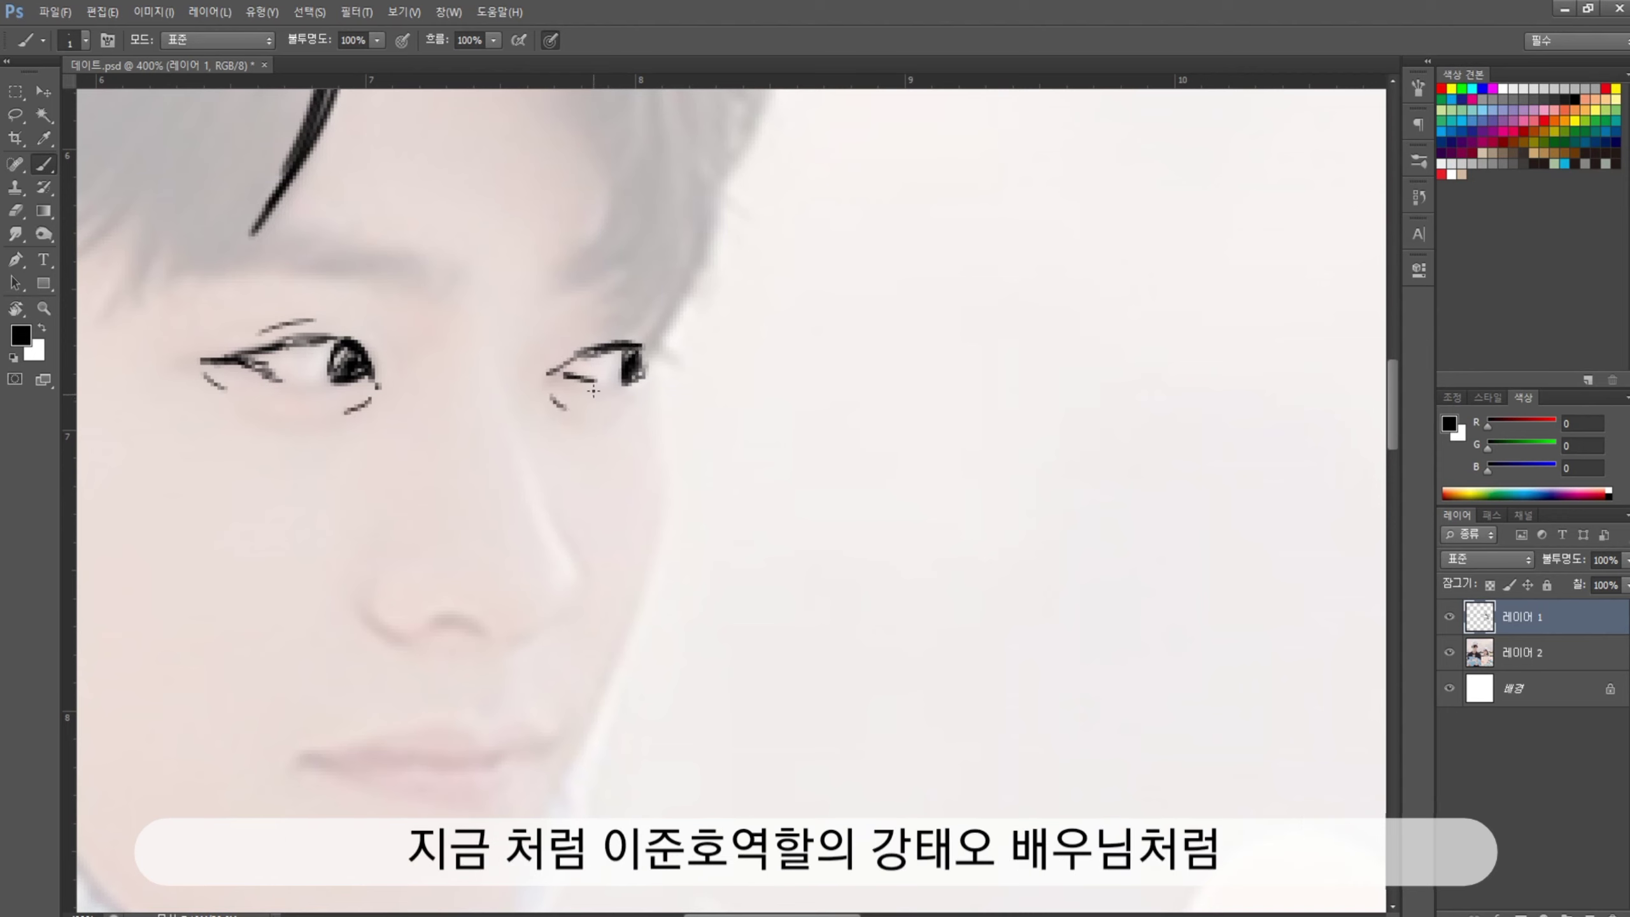
- Draw the man's nose bridge, nose side, left nose wing and solid nostril
drag(508, 411, 521, 440)
drag(544, 509, 571, 604)
drag(475, 630, 428, 626)
drag(369, 578, 375, 617)
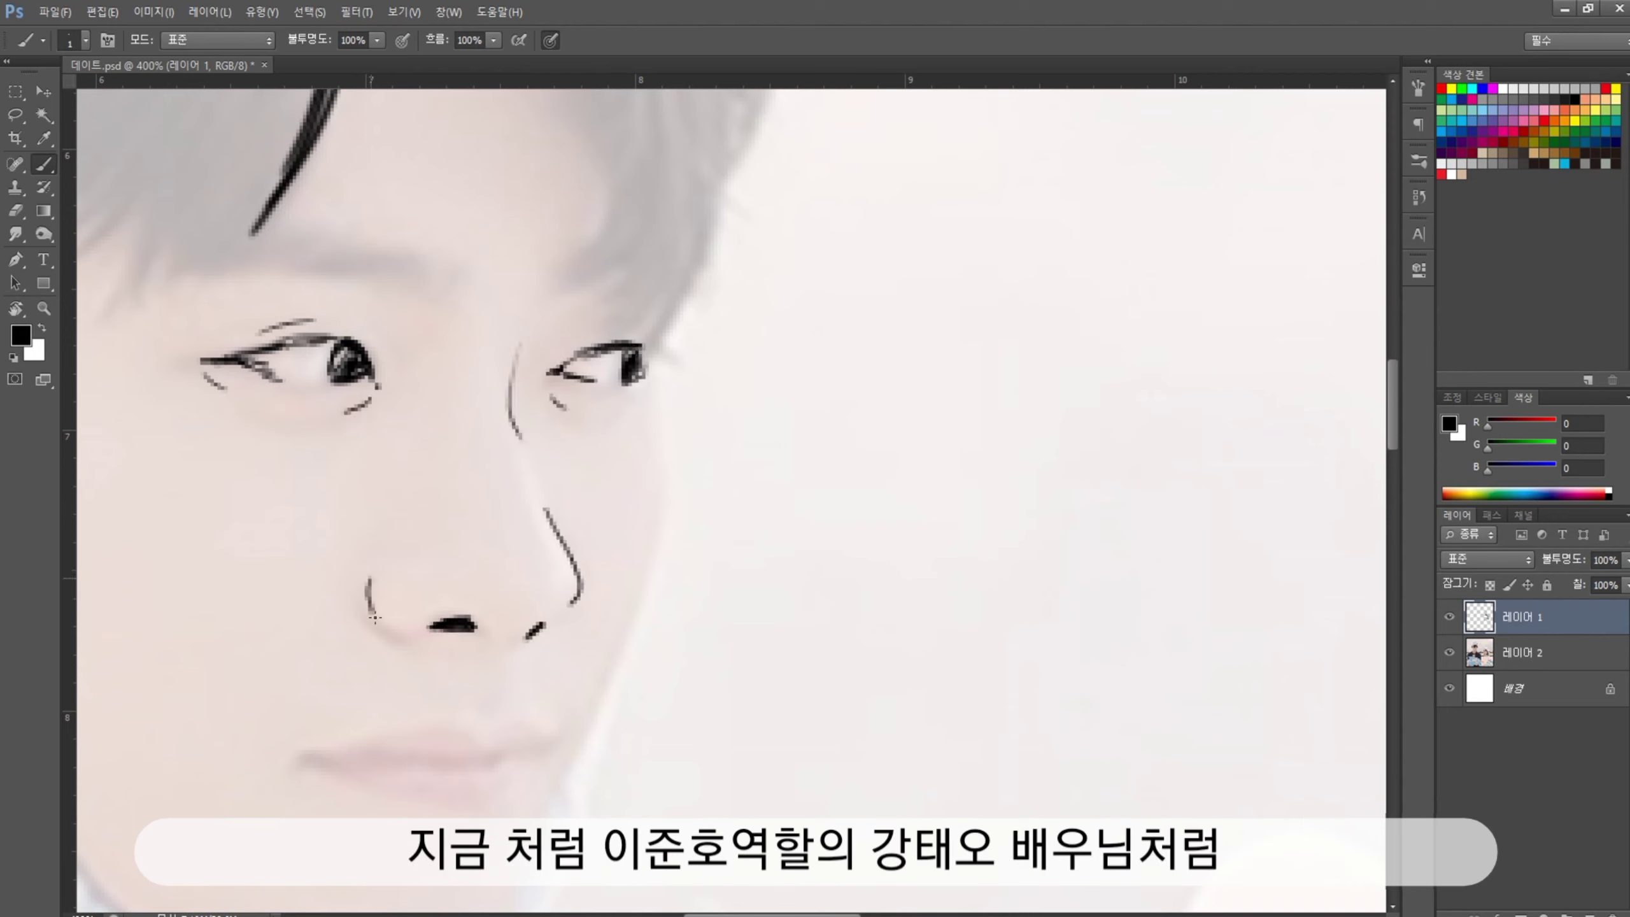
key(ctrl+z)
drag(524, 450, 568, 575)
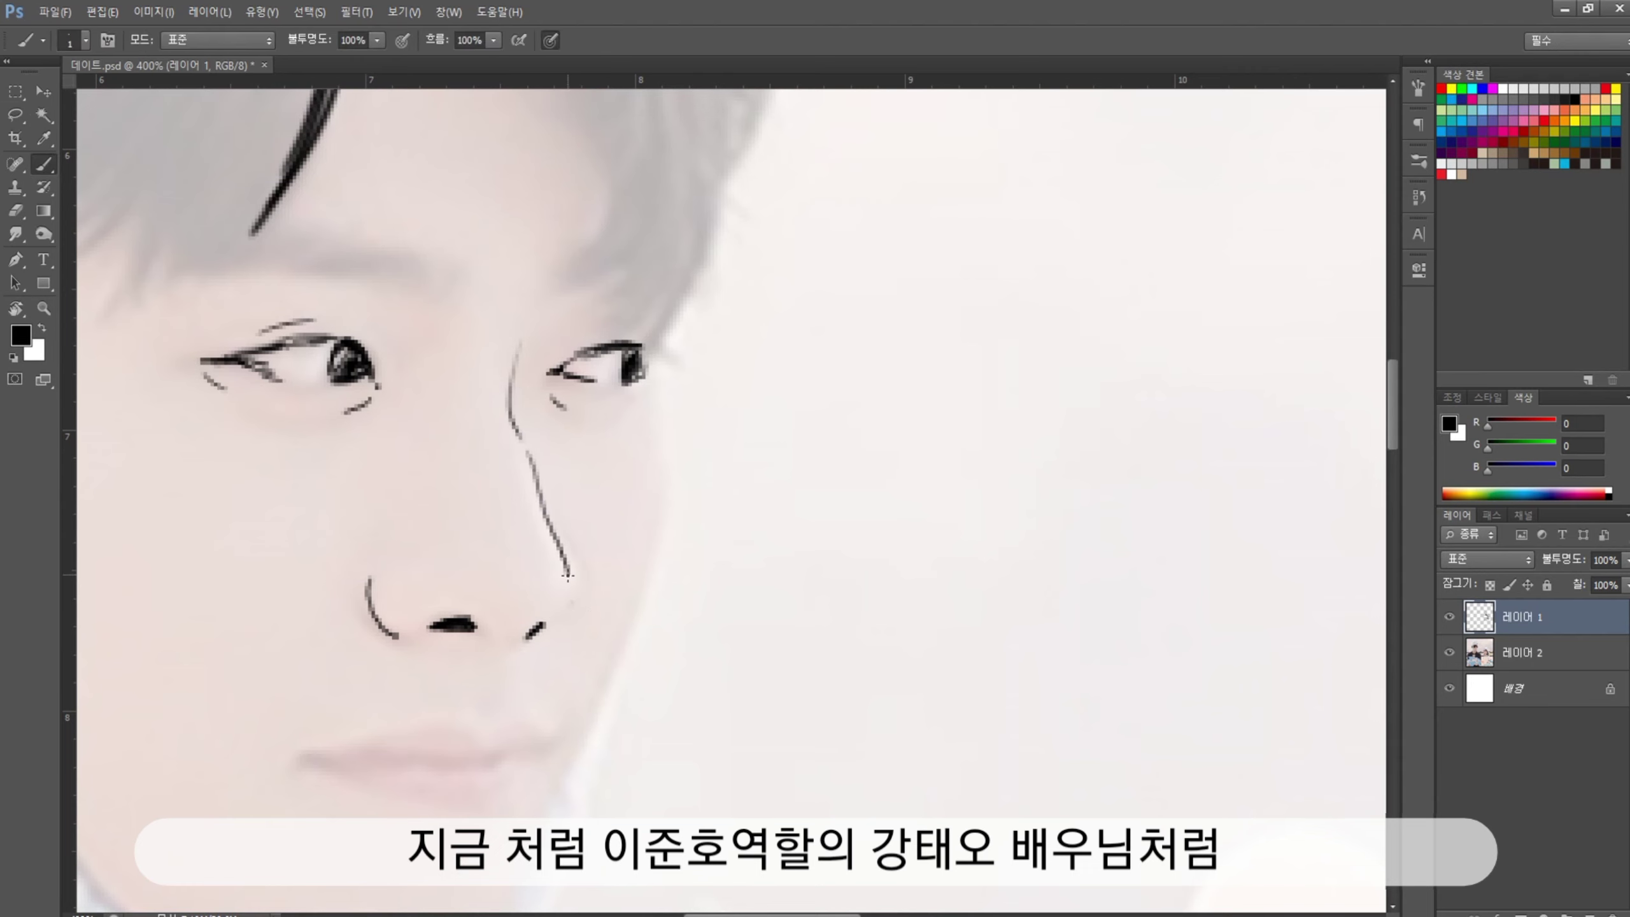
- Hatch in both of the man's eyebrows
drag(571, 283, 606, 243)
mouse_move(199, 263)
mouse_down()
mouse_move(334, 244)
mouse_move(424, 283)
mouse_up()
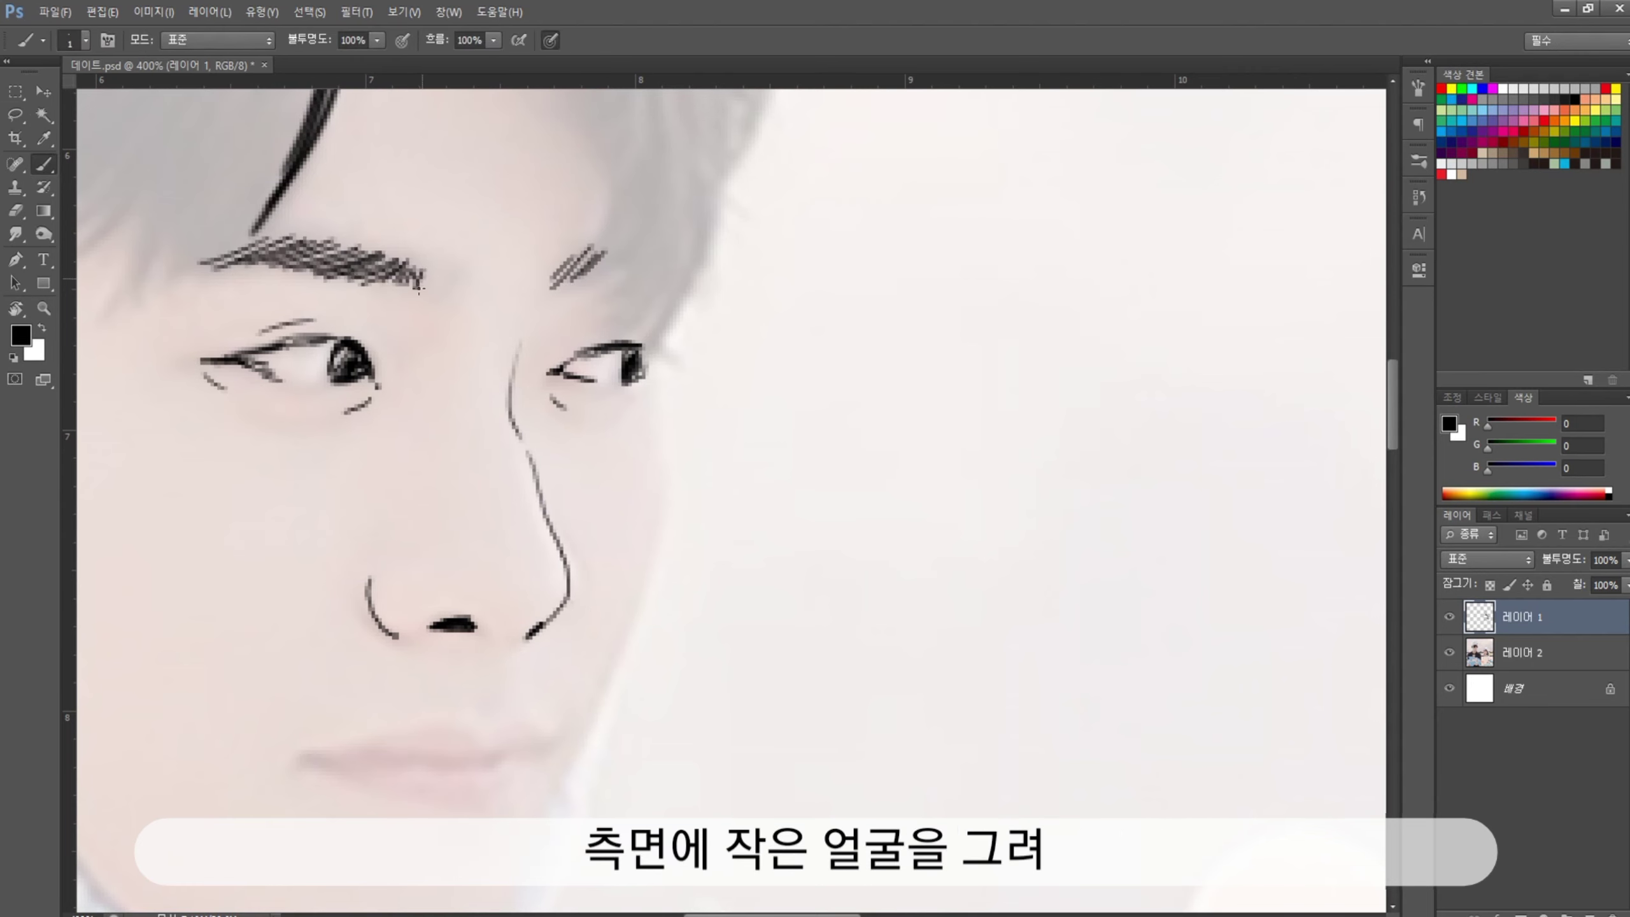
drag(561, 296, 620, 259)
drag(532, 513, 668, 460)
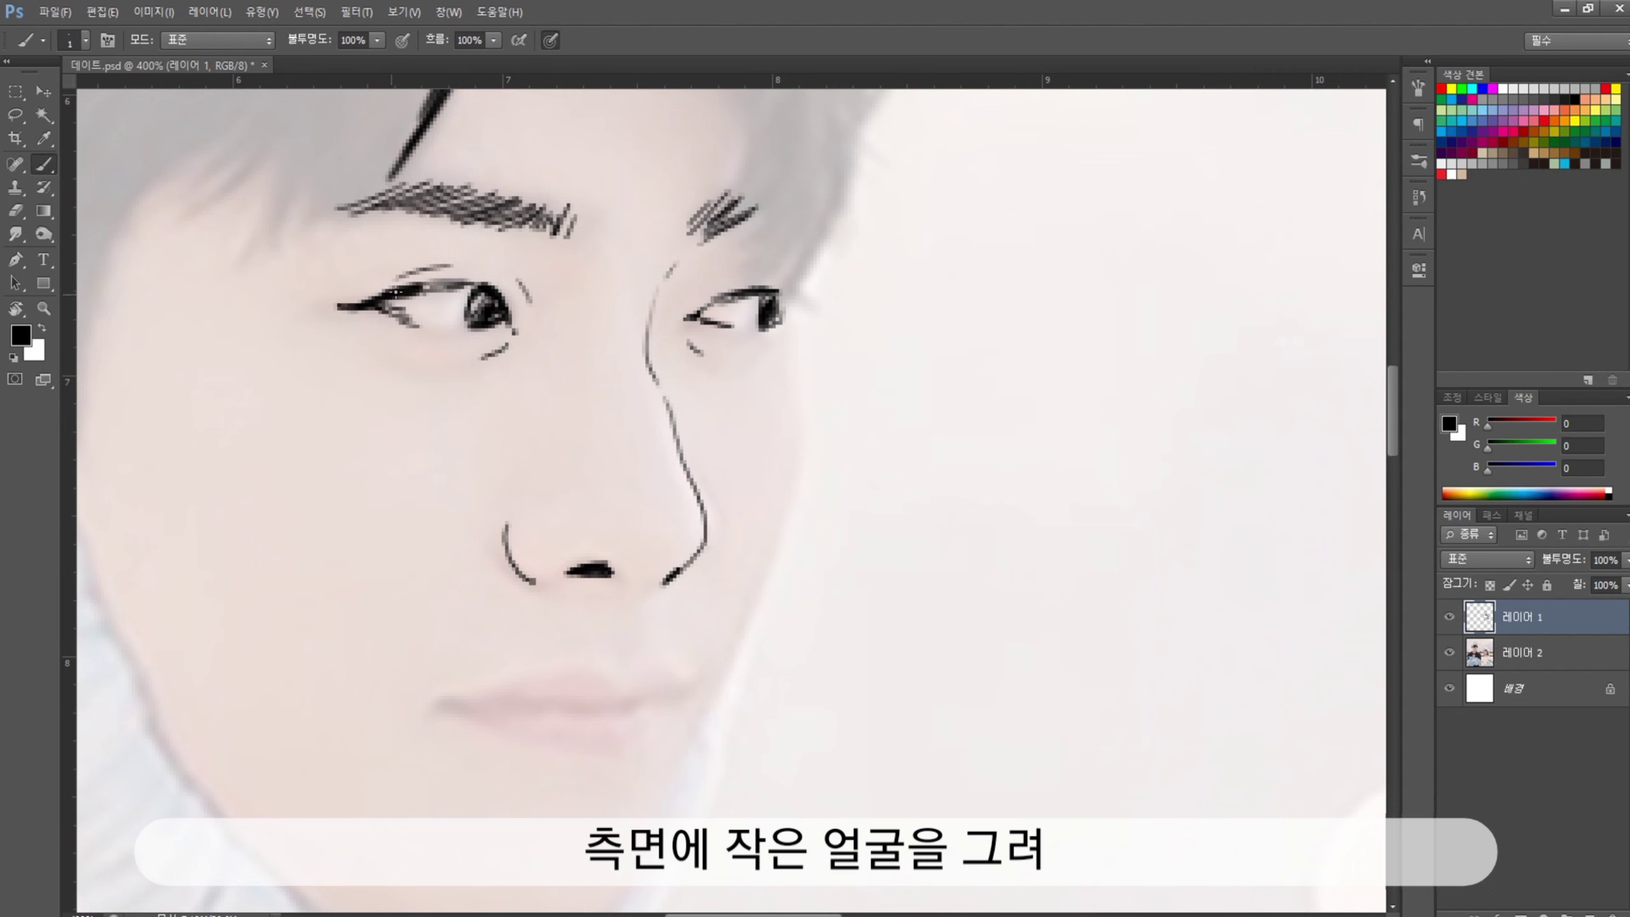
- Draw the man's lip line and erase the stray mark under his left eye
drag(436, 703, 698, 692)
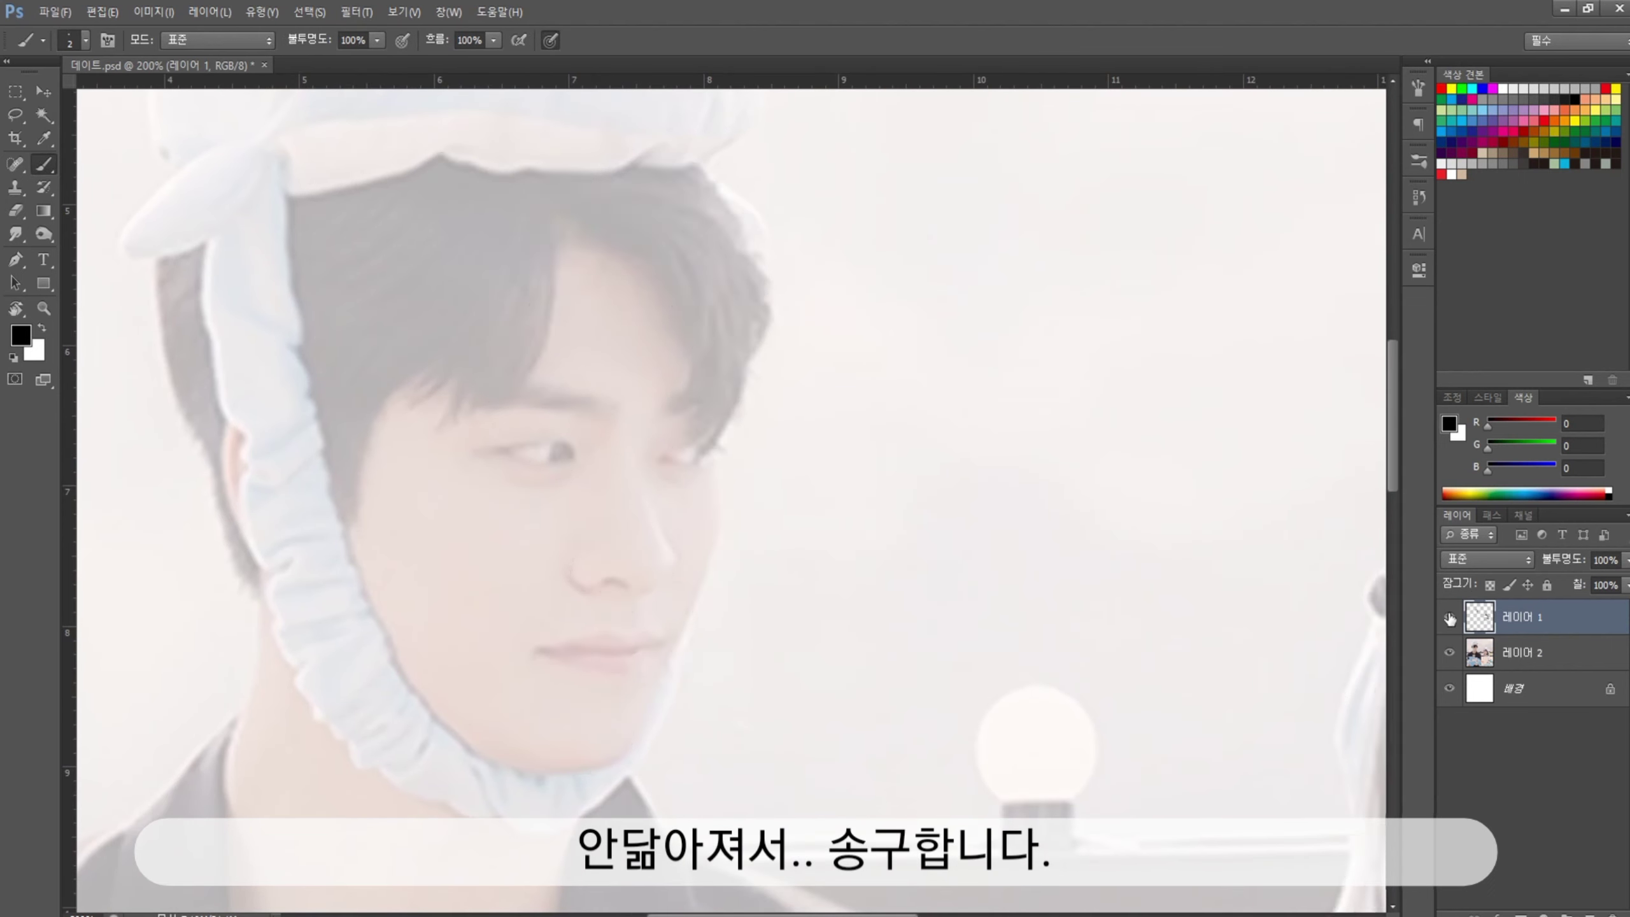
key(e)
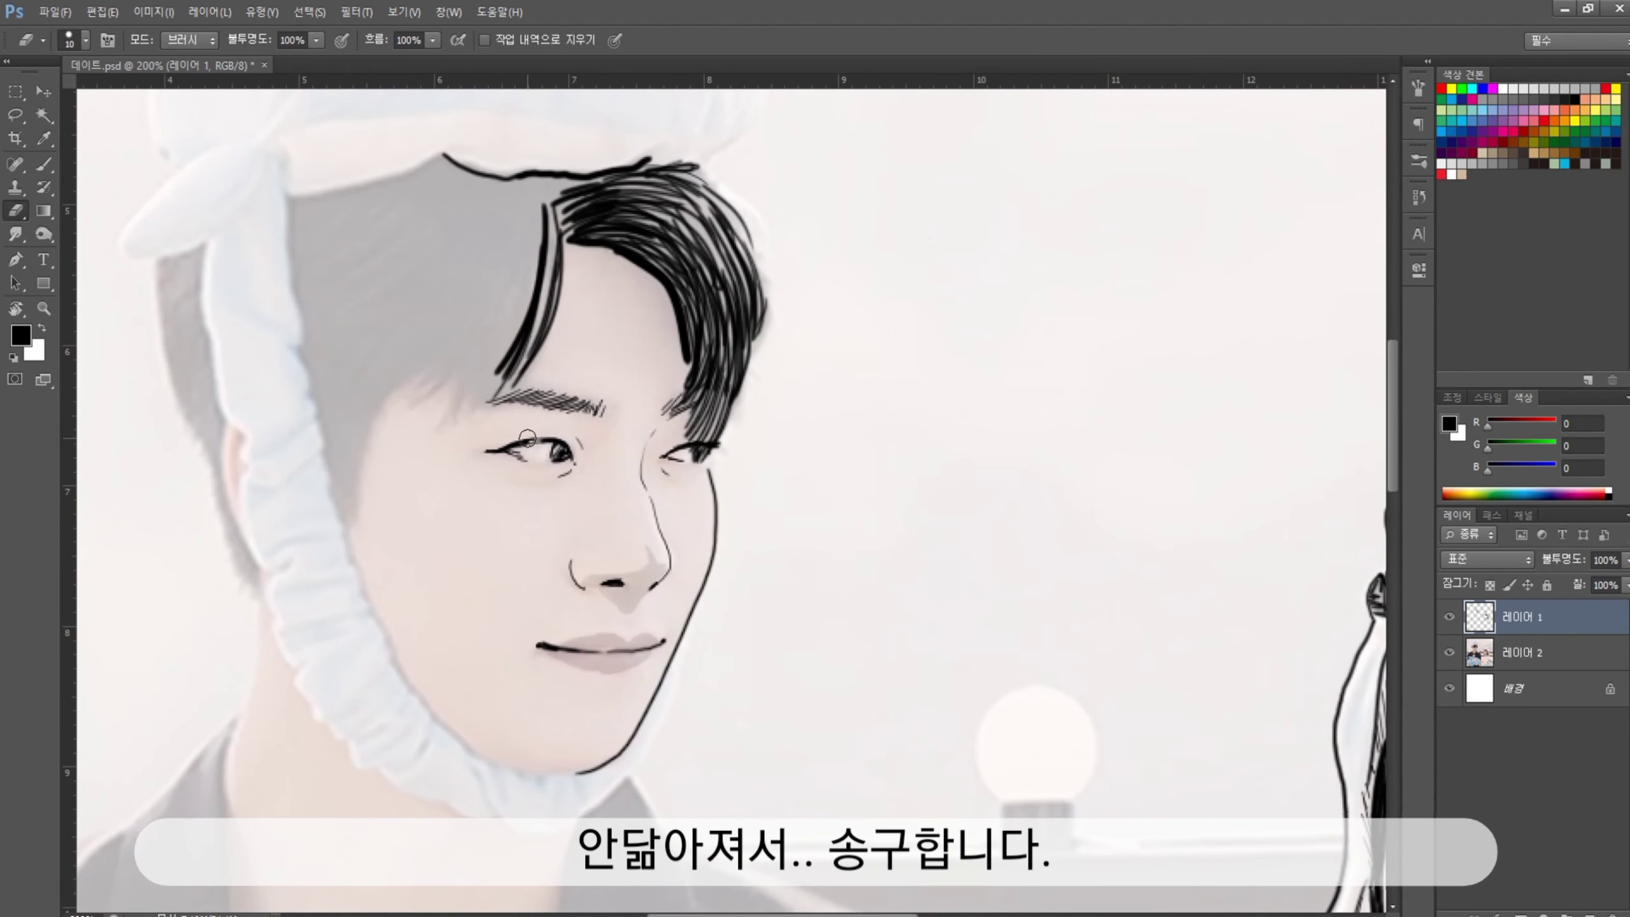
drag(516, 466, 512, 454)
key(b)
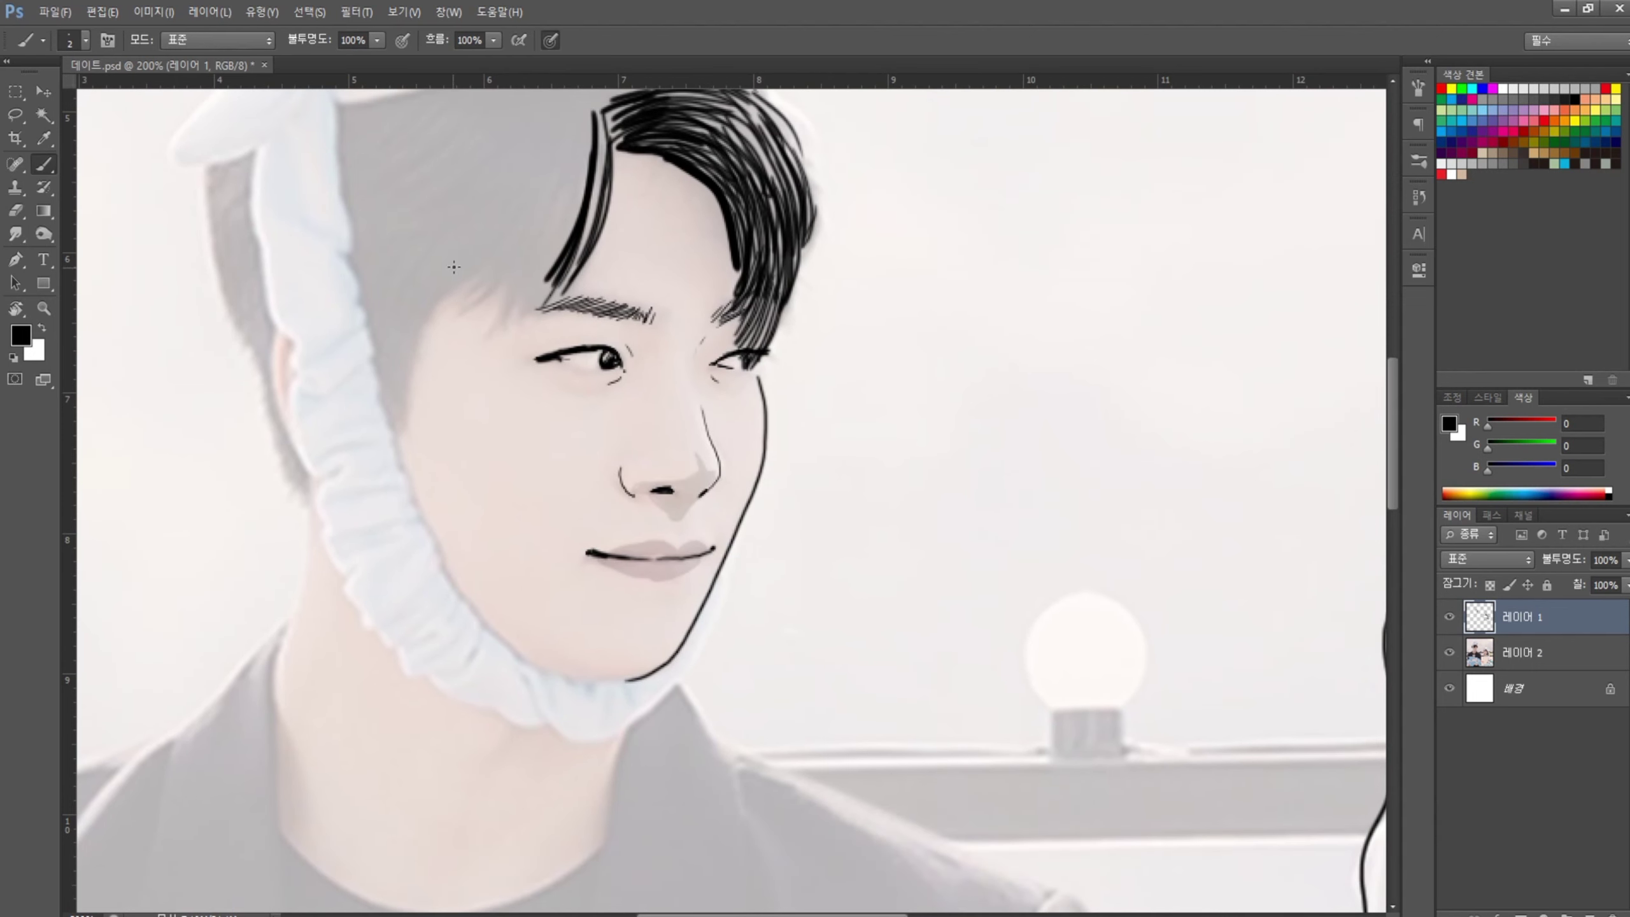
- Add black strands on the left and over the forehead, and outline the hair's top edge
drag(454, 261, 406, 418)
drag(389, 238, 399, 416)
drag(422, 266, 393, 425)
mouse_move(545, 188)
mouse_down()
mouse_move(433, 317)
mouse_move(496, 333)
mouse_up()
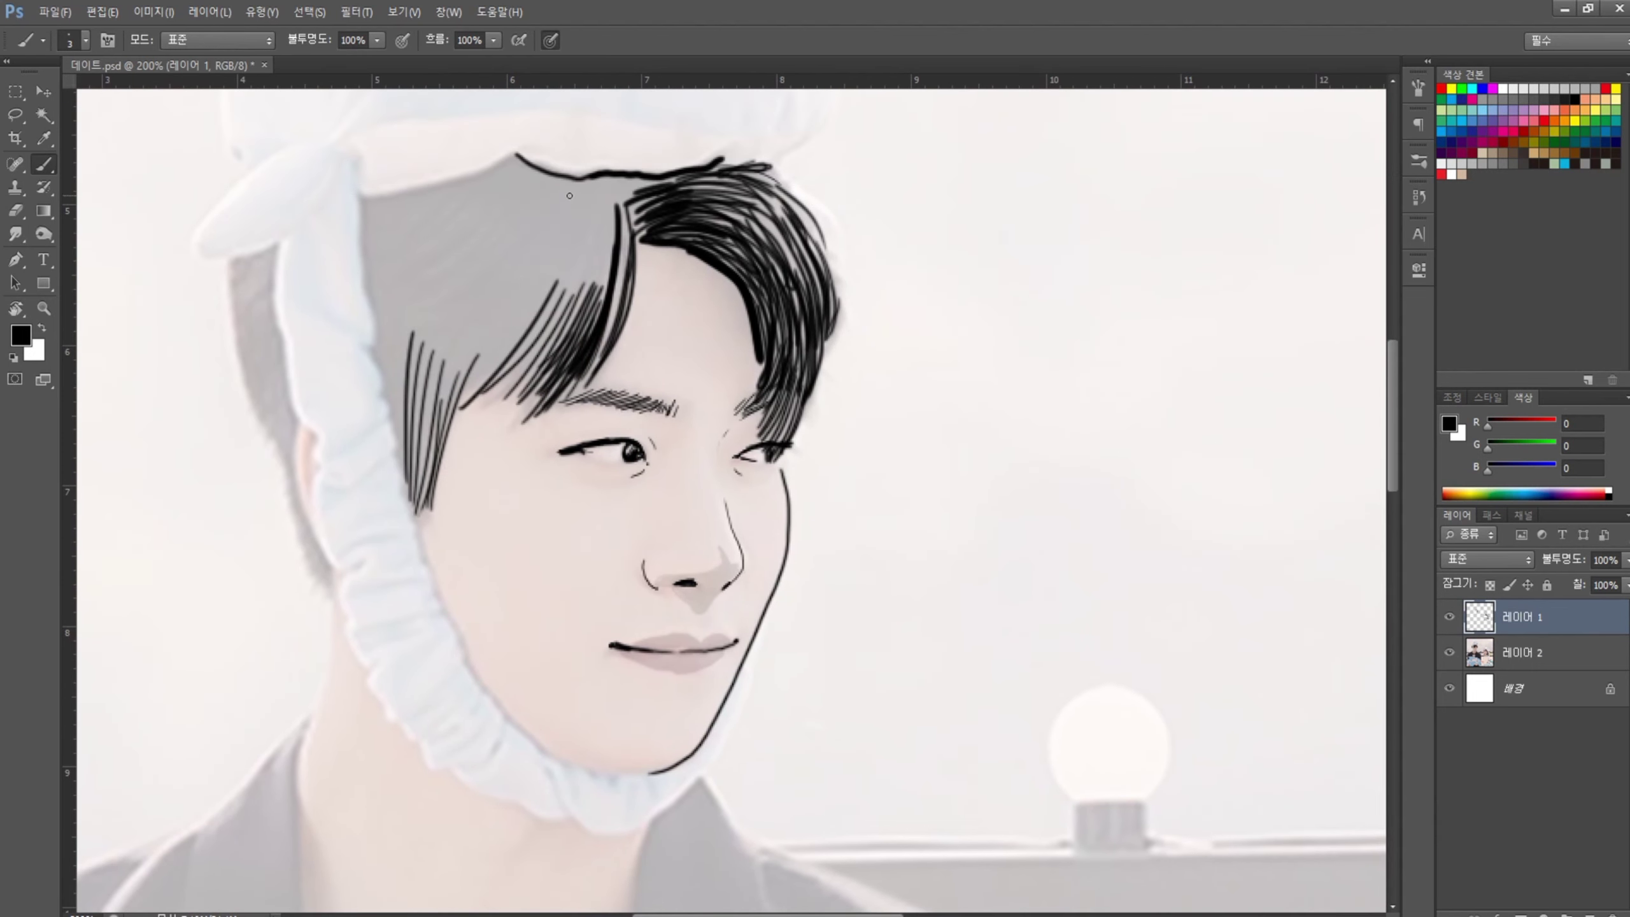
drag(602, 206, 494, 388)
drag(549, 231, 507, 379)
mouse_move(362, 193)
mouse_down()
mouse_move(388, 414)
mouse_move(516, 154)
mouse_up()
drag(516, 159, 398, 277)
- Fill the hair with diagonal strands along both edges above the forehead
mouse_move(510, 173)
mouse_down()
mouse_move(401, 295)
mouse_move(417, 347)
mouse_up()
drag(542, 196, 446, 382)
drag(563, 226, 453, 392)
drag(547, 270, 456, 411)
mouse_move(558, 182)
mouse_down()
mouse_move(473, 384)
mouse_move(568, 301)
mouse_up()
drag(628, 182, 579, 314)
drag(630, 193, 603, 338)
mouse_move(377, 202)
mouse_down()
mouse_move(417, 360)
mouse_move(414, 475)
mouse_up()
key(ctrl+0)
key(ctrl+plus)
key(ctrl+plus)
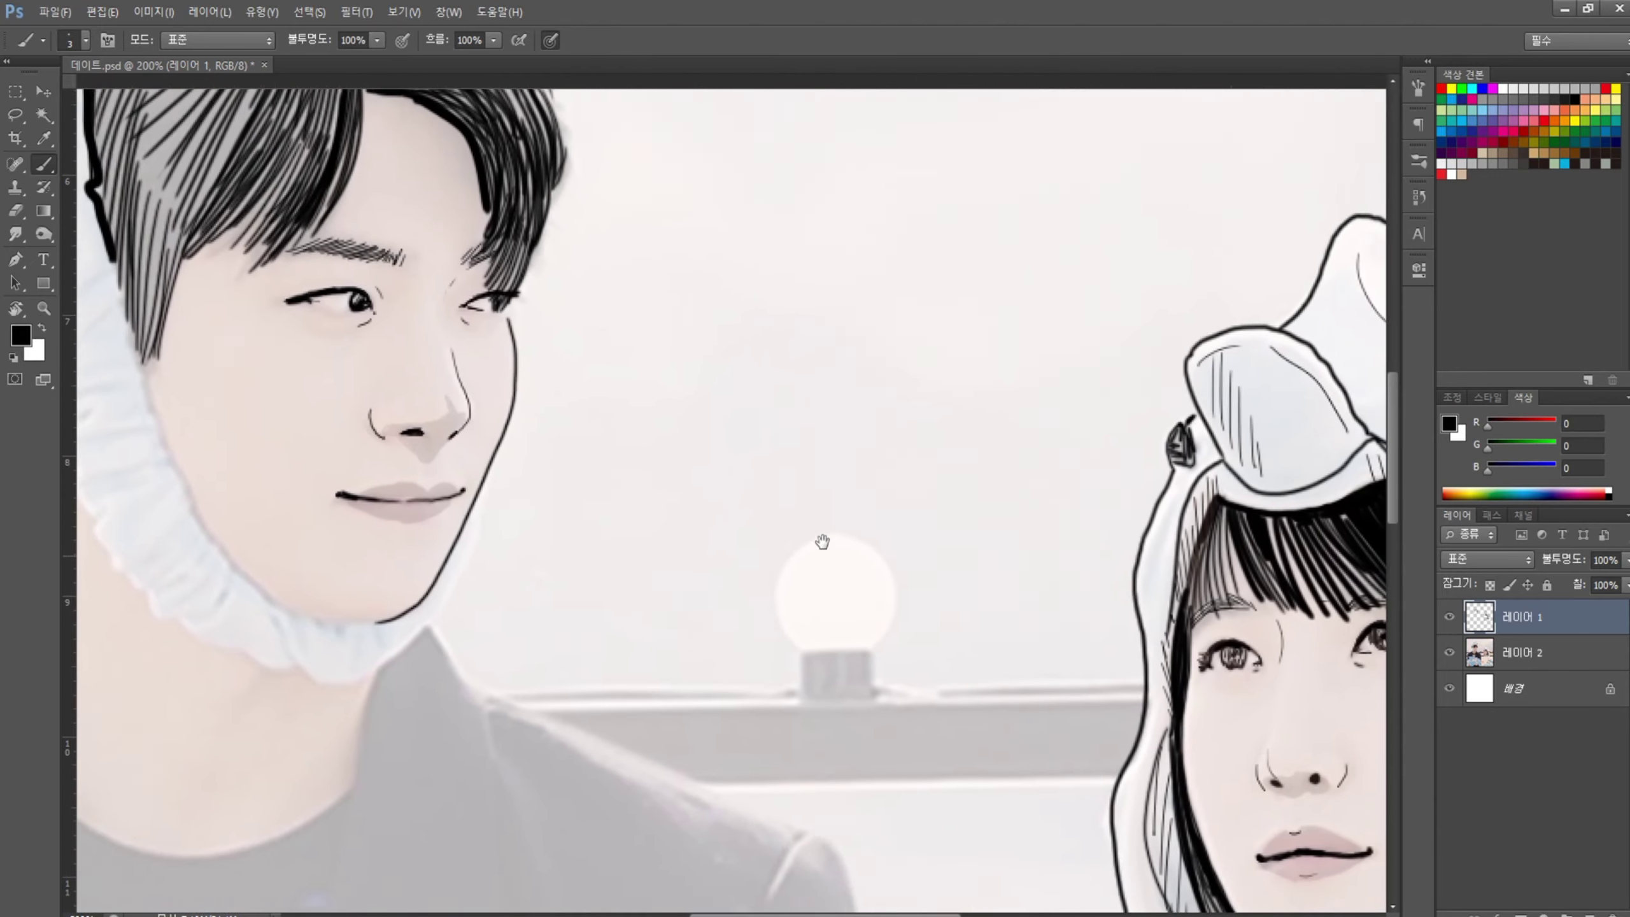
scroll(500, 316, up, 1)
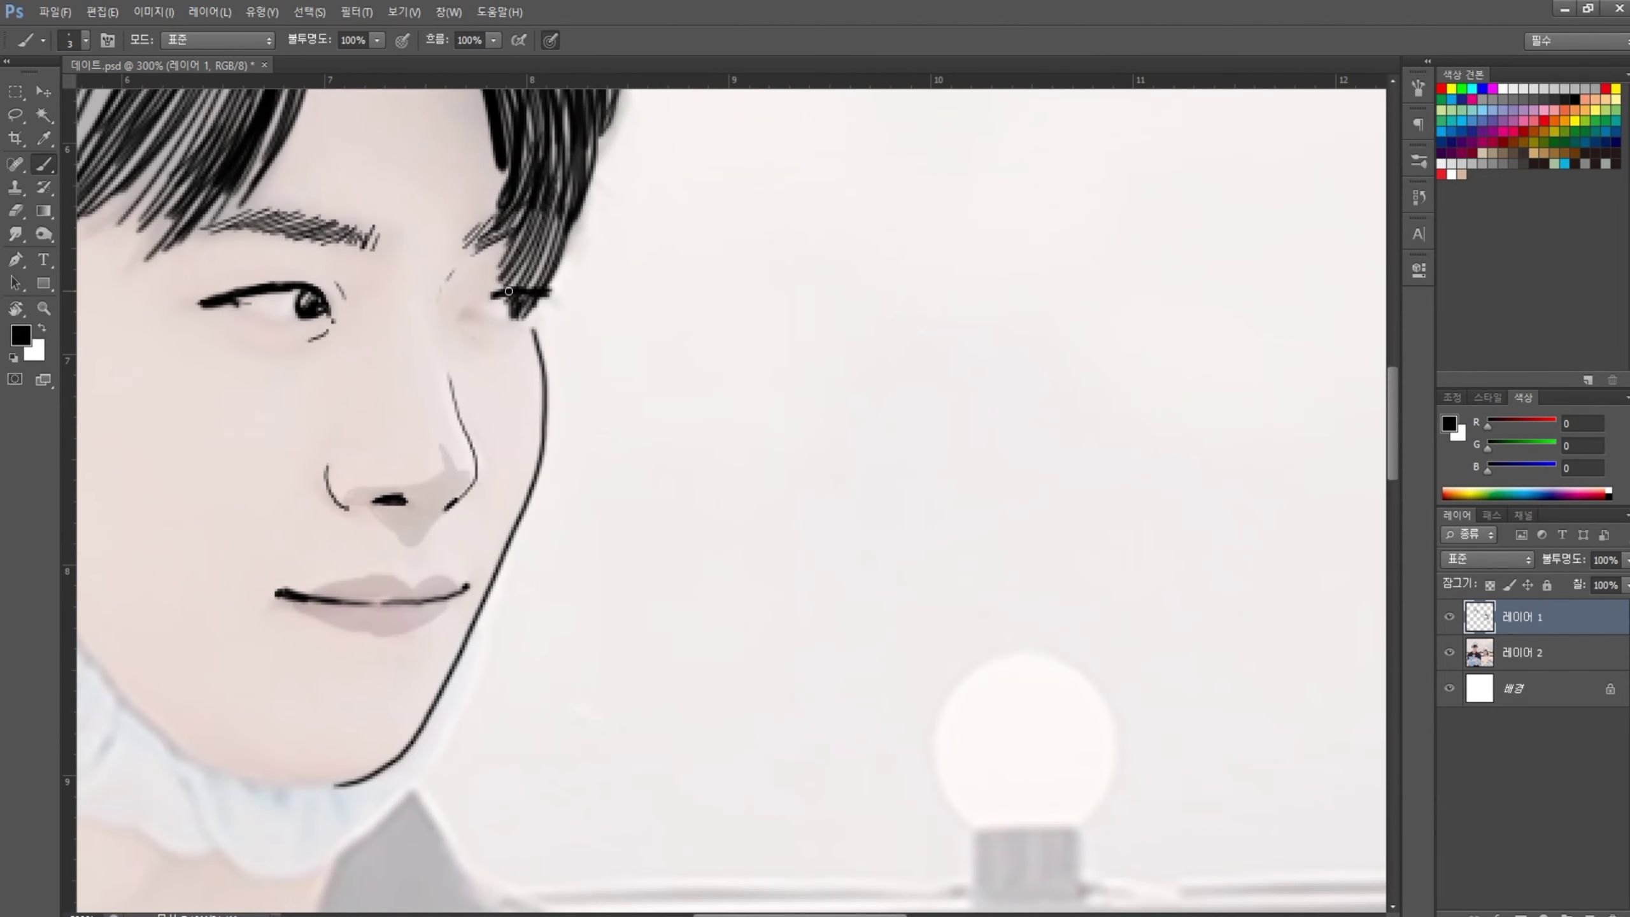
click(1450, 618)
click(1450, 617)
click(1450, 617)
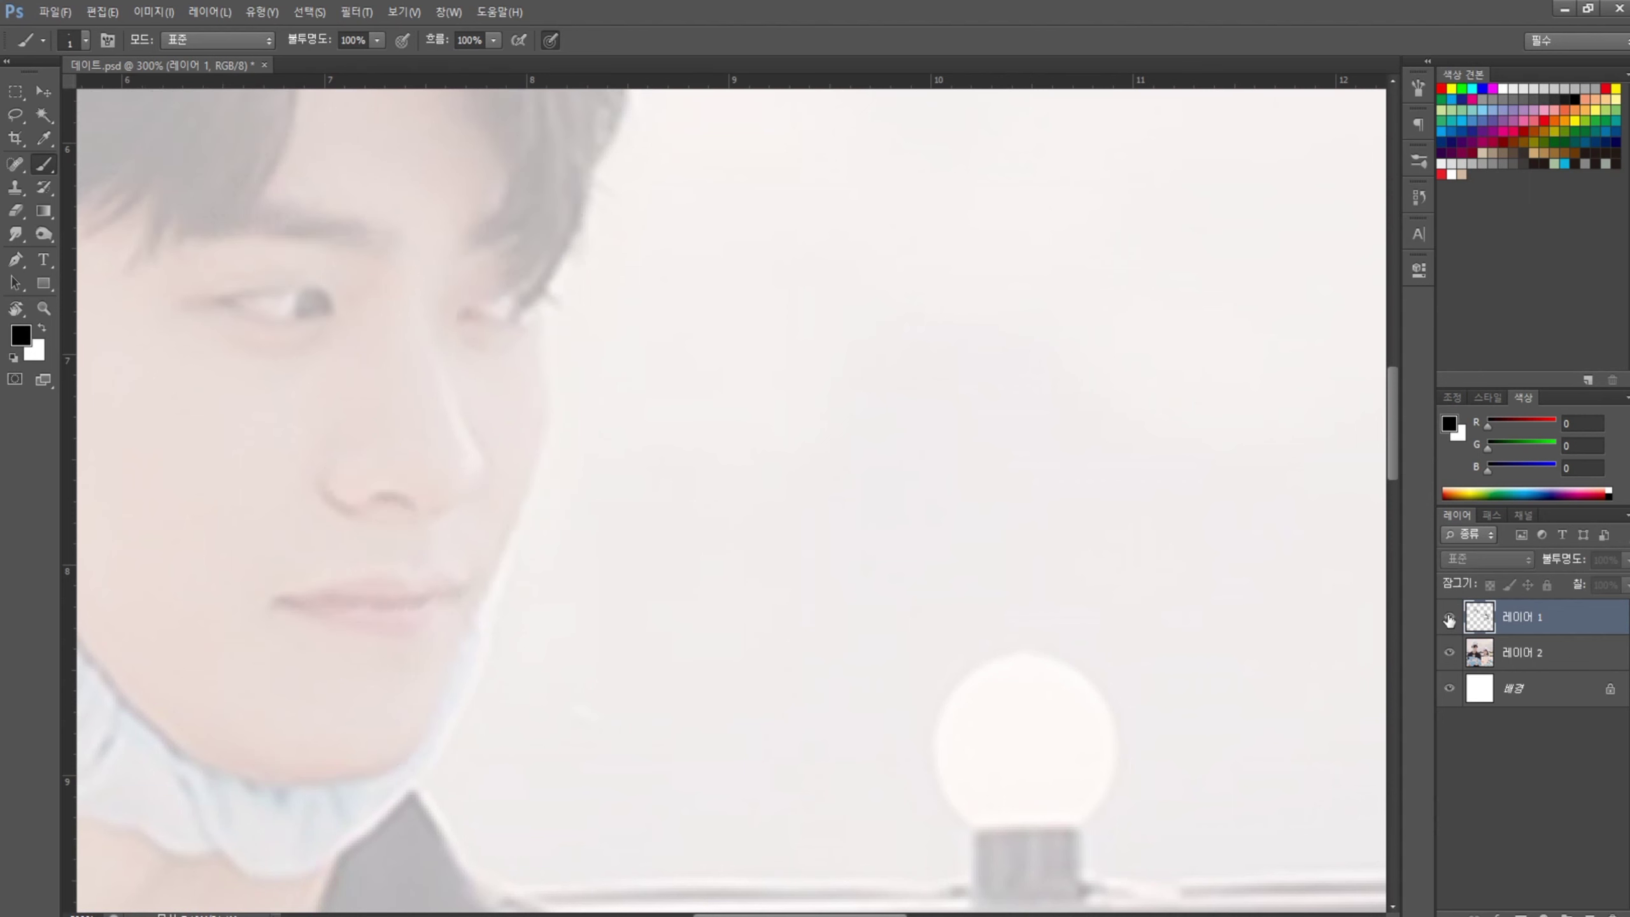
scroll(1129, 648, down, 1)
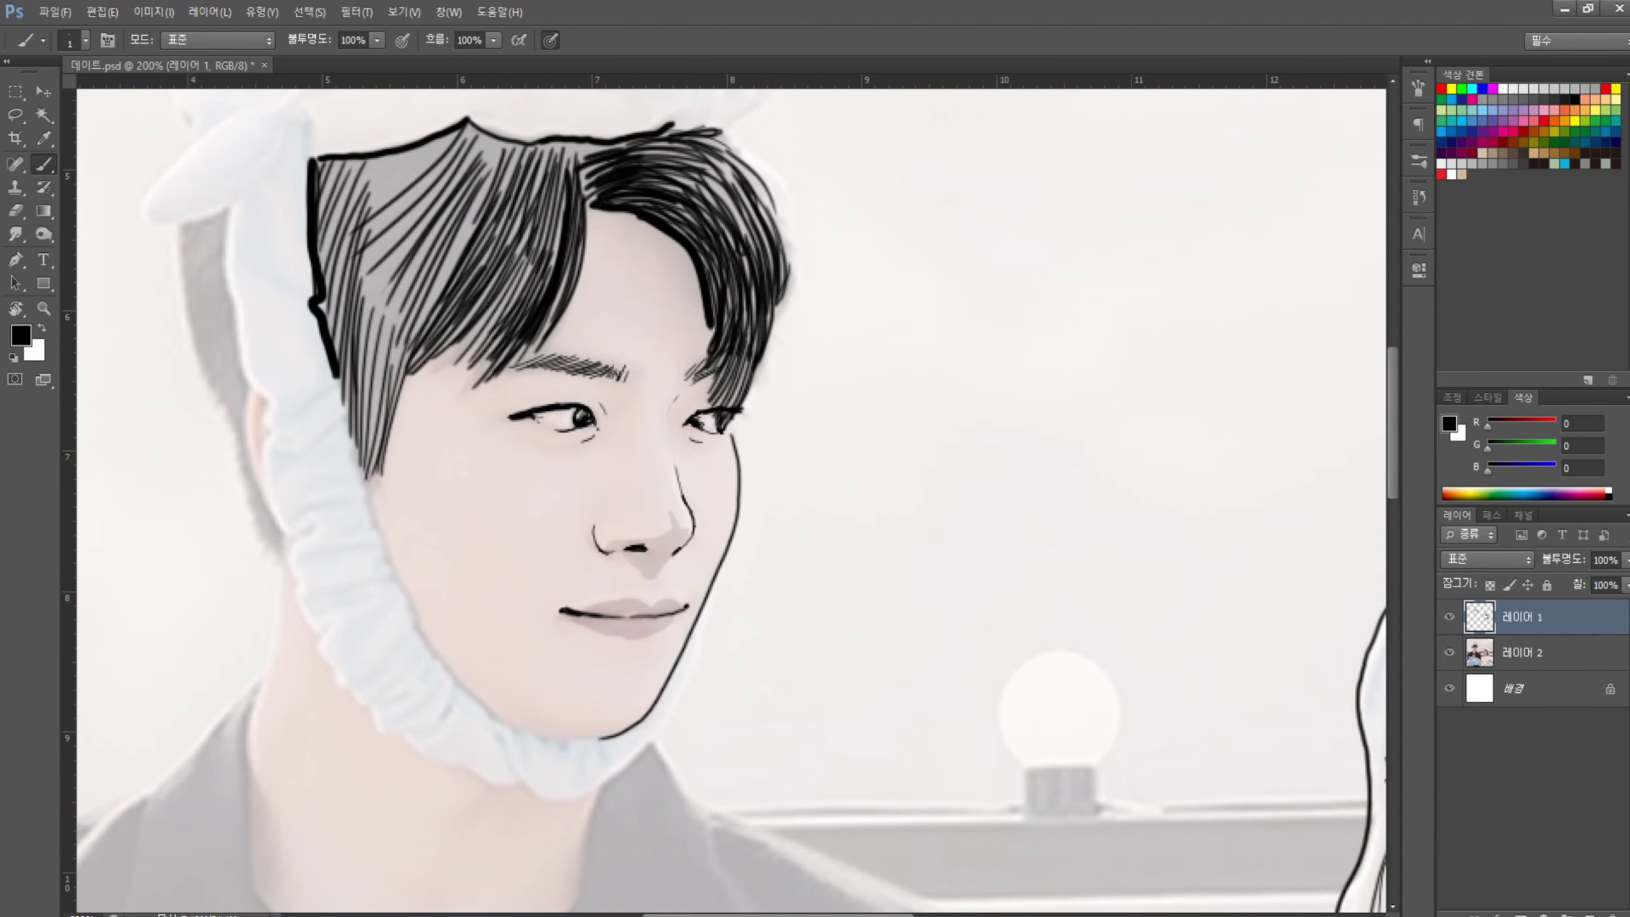
- Compare the line art with the photo and outline the face's left side to the chin
click(1450, 617)
click(1449, 617)
key(ctrl+comma)
key(ctrl+comma)
key(ctrl+comma)
key(ctrl+comma)
mouse_move(346, 411)
mouse_down()
mouse_move(519, 725)
mouse_move(603, 738)
mouse_up()
scroll(678, 227, up, 2)
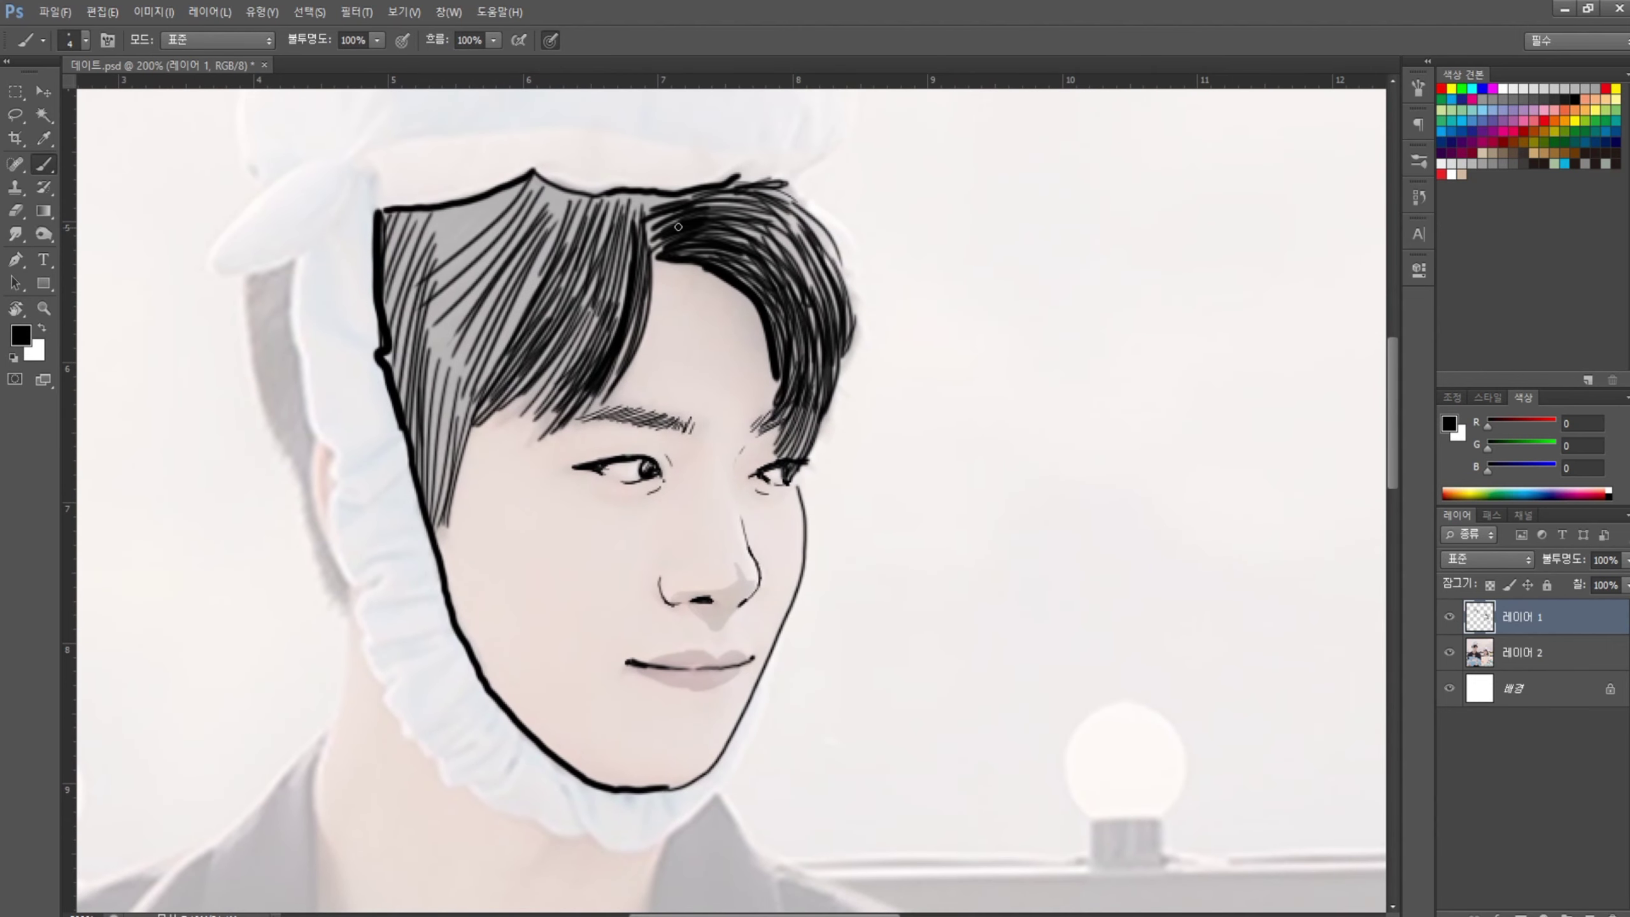
- Erase the extra strokes on the man's upper-left hair
key(e)
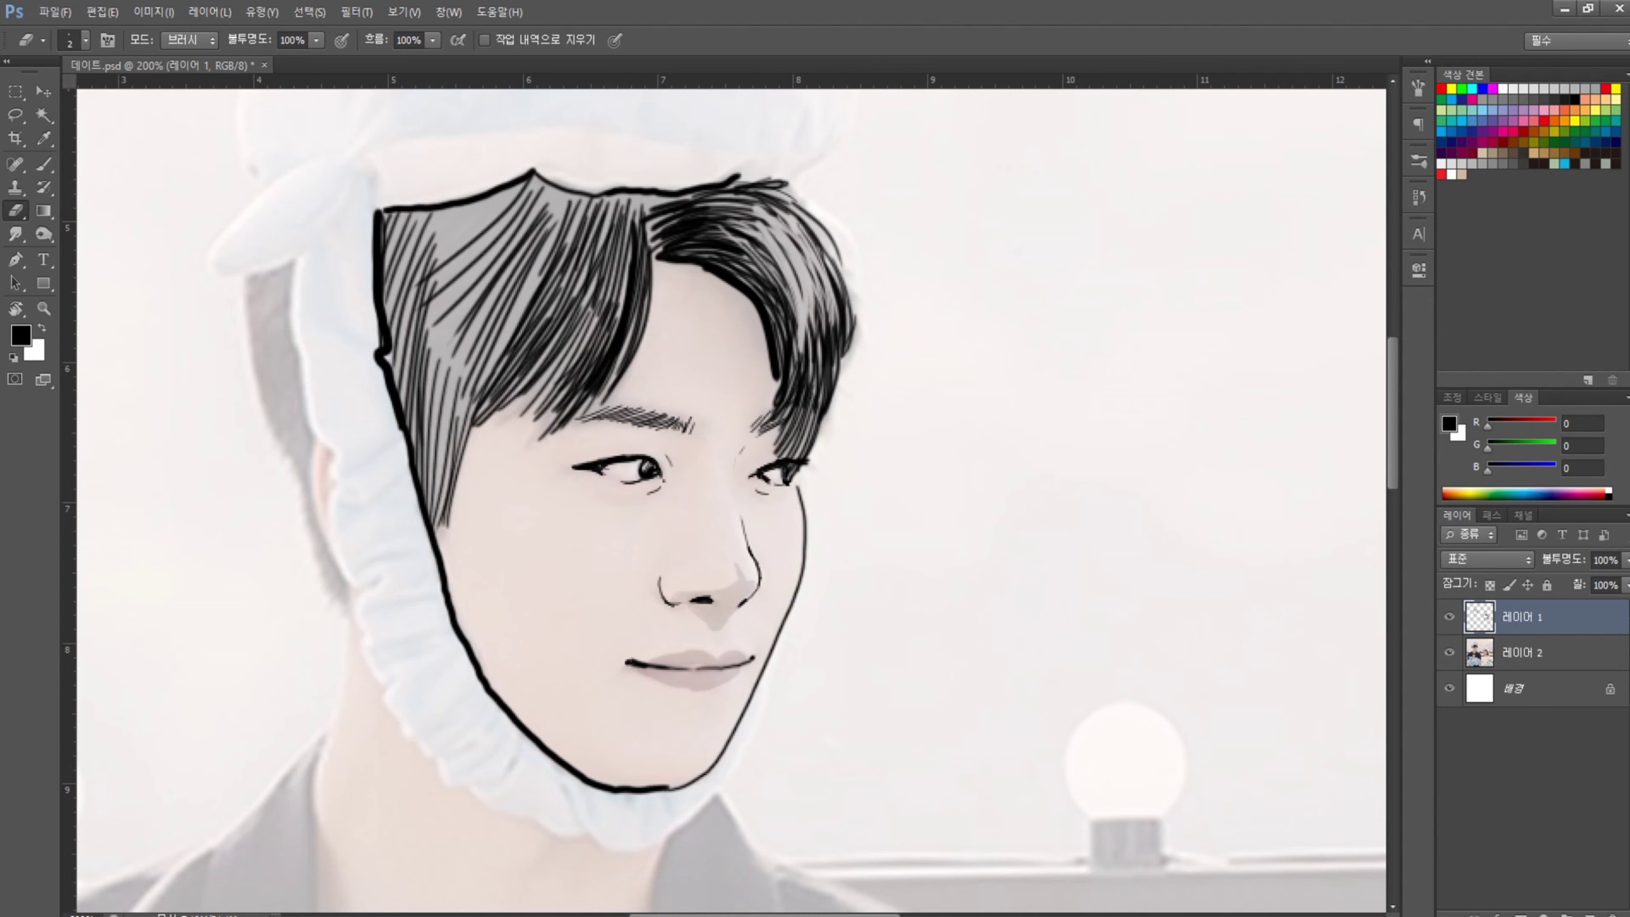
drag(616, 232, 564, 360)
drag(552, 225, 488, 360)
drag(488, 231, 423, 436)
drag(578, 256, 506, 398)
key(b)
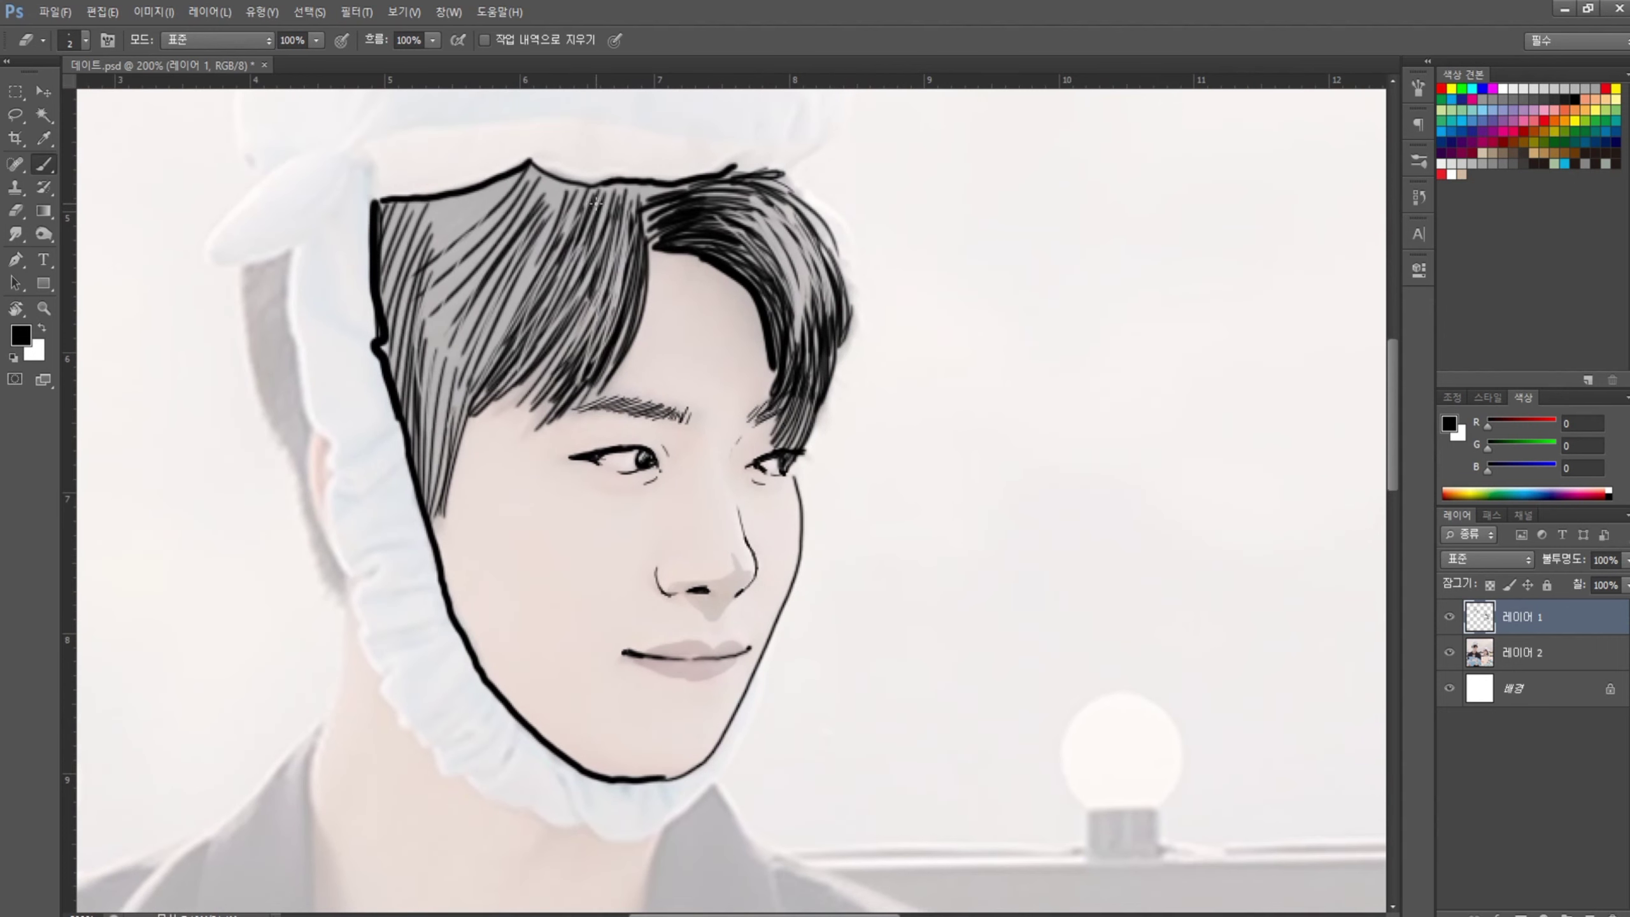
- Trace the man's hood outline, including its edge around the chin
drag(241, 270, 279, 437)
mouse_move(289, 250)
mouse_down()
mouse_move(327, 507)
mouse_move(385, 675)
mouse_up()
scroll(398, 448, down, 3)
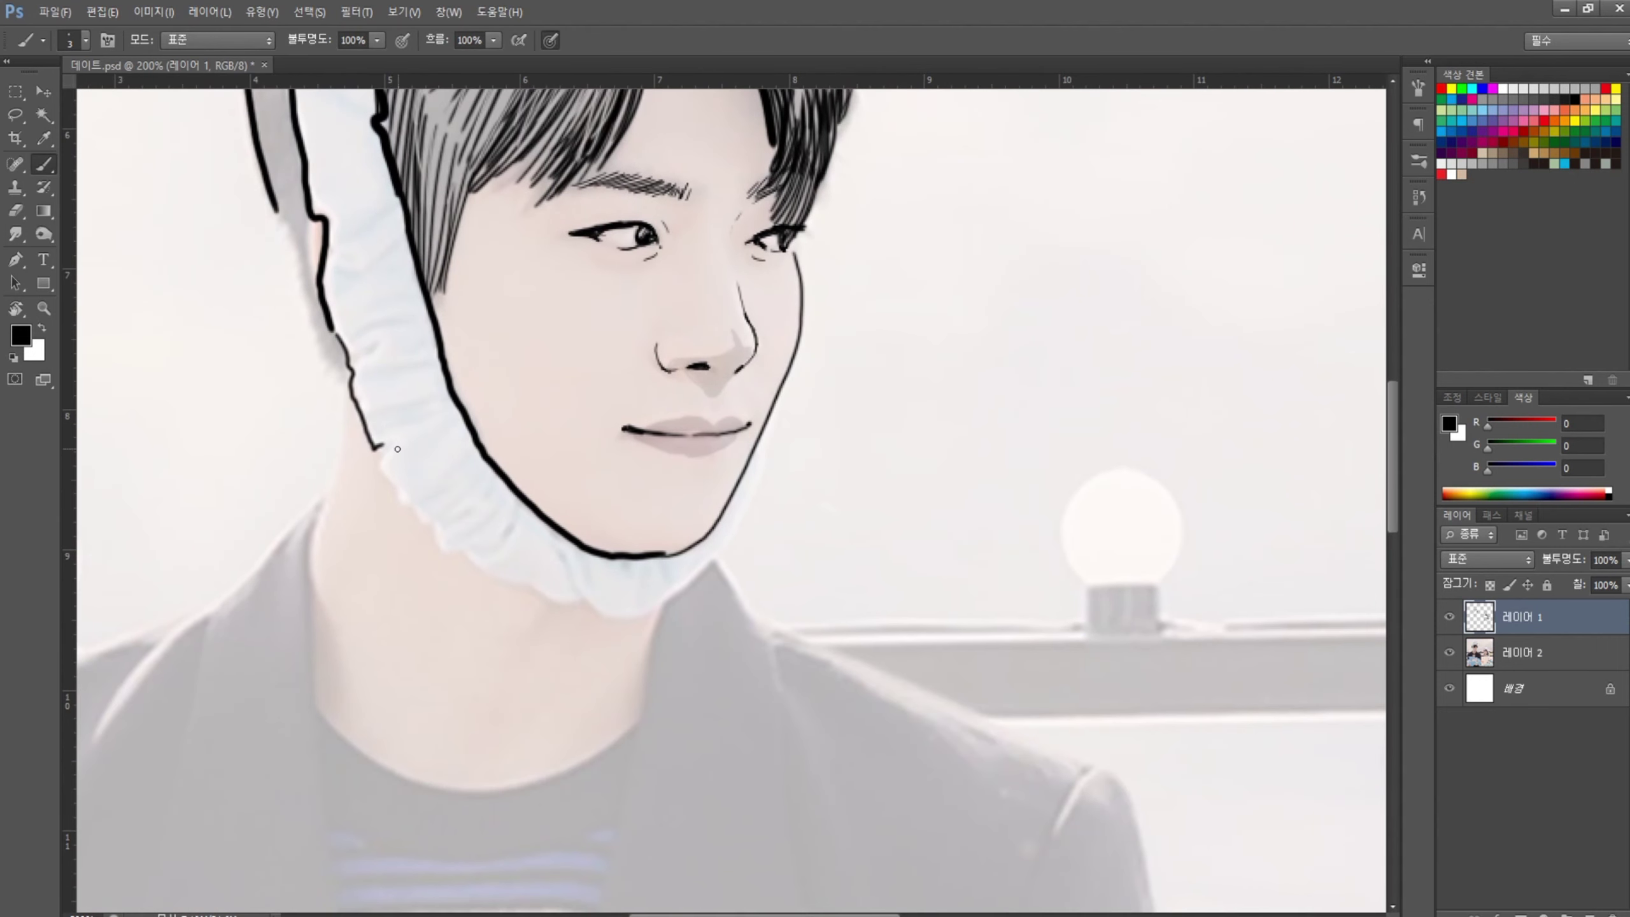
drag(398, 448, 773, 410)
scroll(668, 181, up, 3)
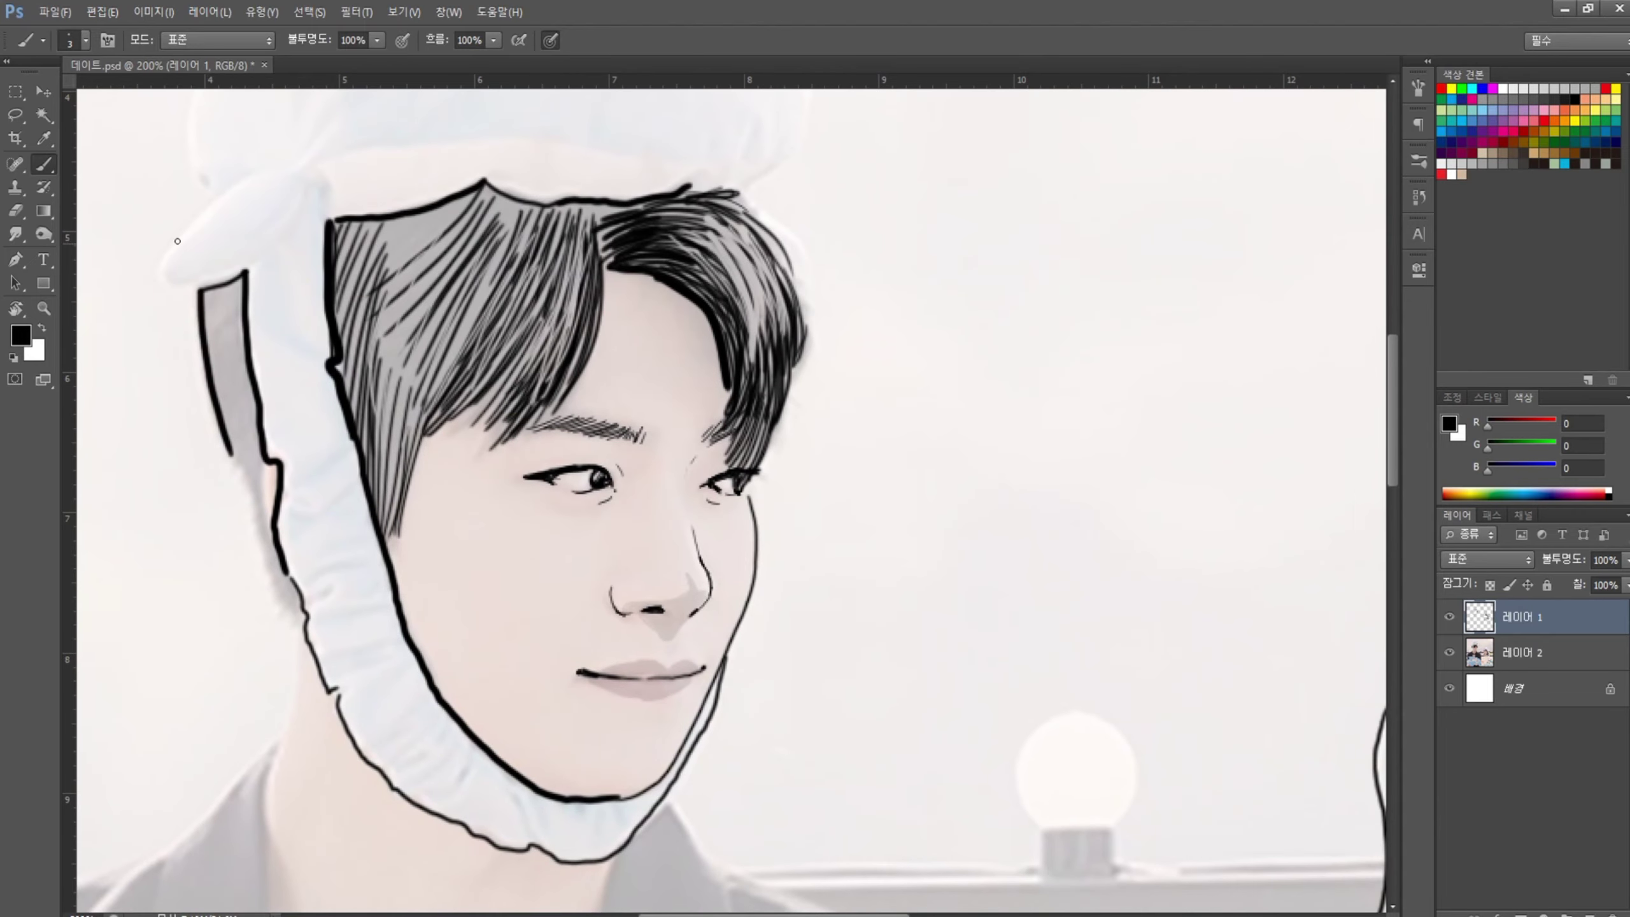
drag(247, 275, 292, 175)
scroll(292, 174, up, 7)
drag(531, 144, 262, 697)
- Trace the hat fin's right edge and ear flap, and ink the left eye spot
mouse_move(532, 145)
mouse_down()
mouse_move(640, 251)
mouse_move(786, 694)
mouse_up()
scroll(362, 531, down, 5)
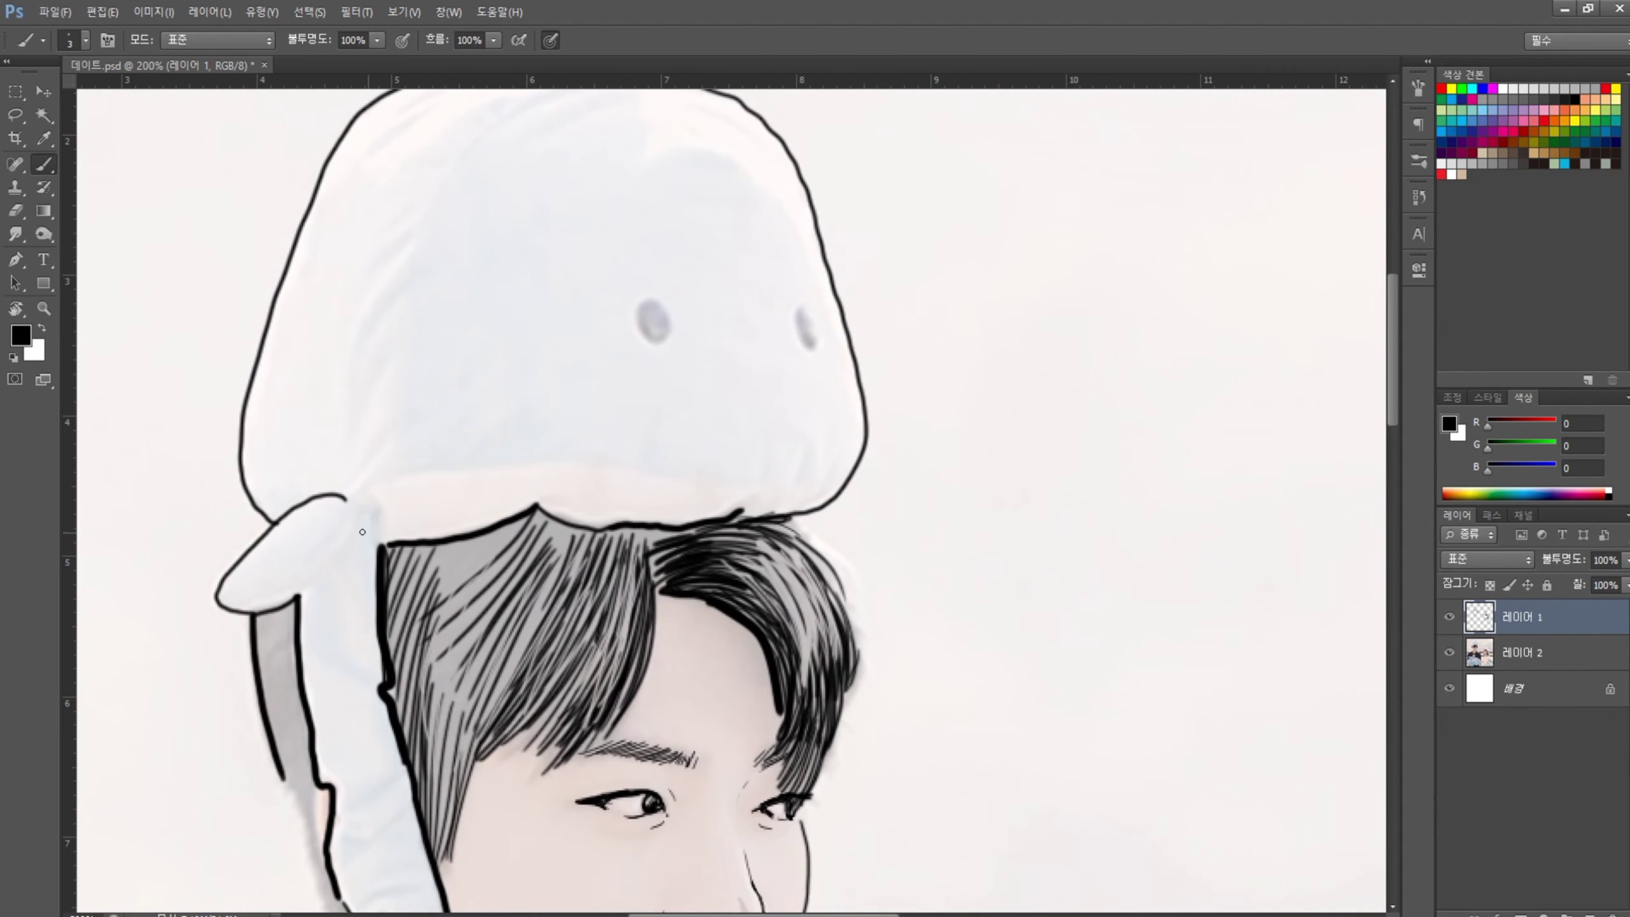
drag(353, 512, 299, 599)
drag(650, 297, 645, 326)
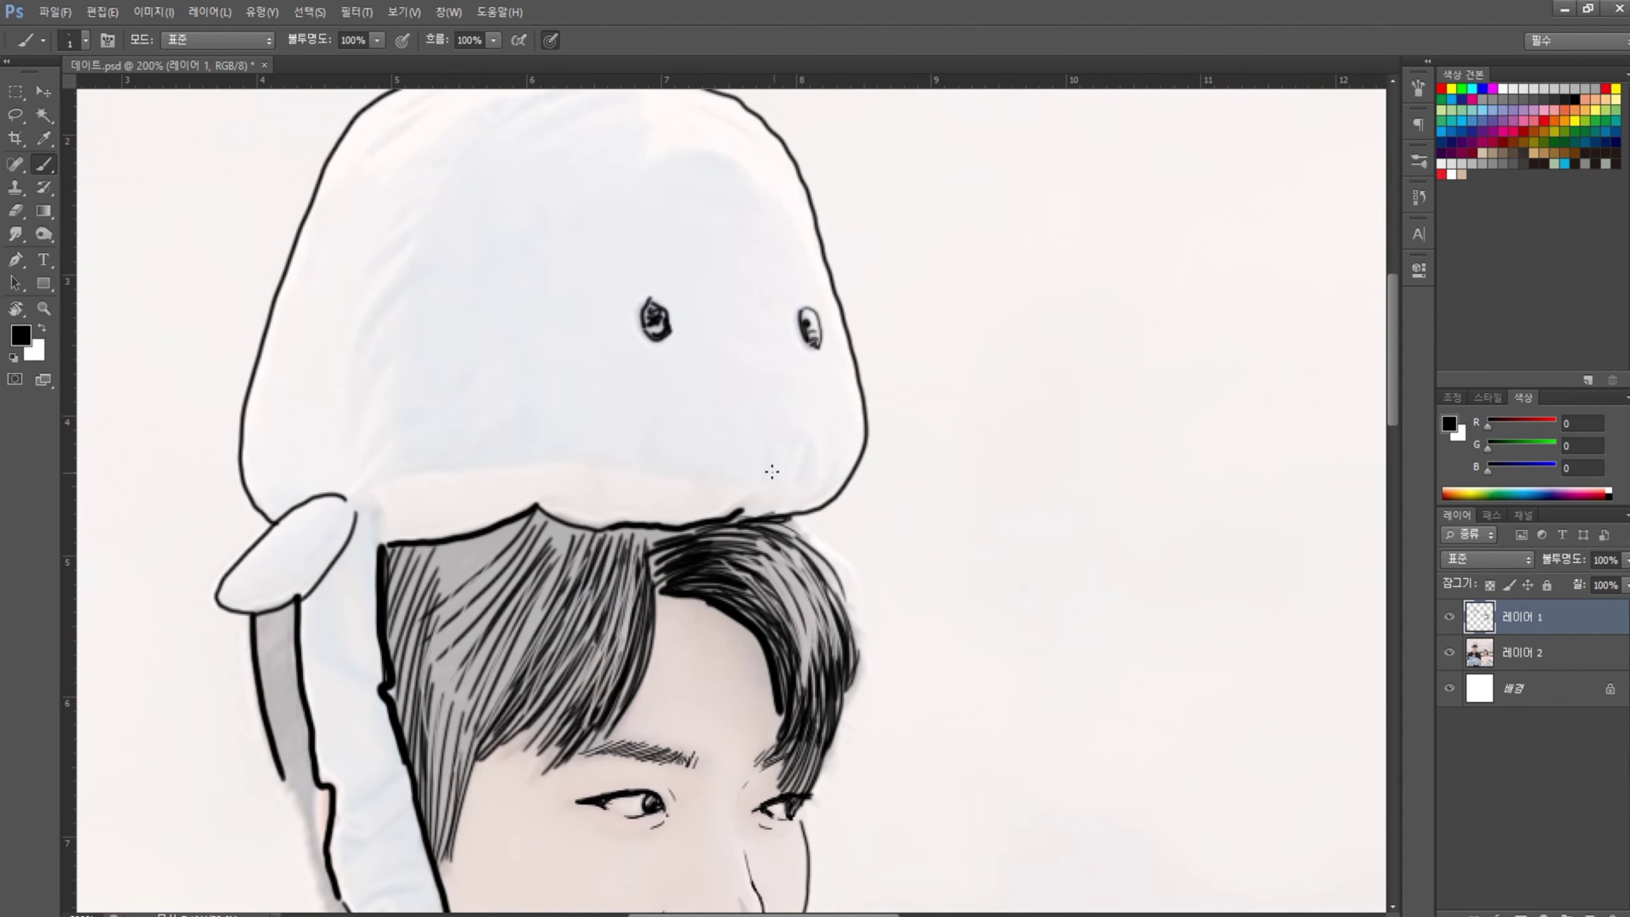
key(ctrl+minus)
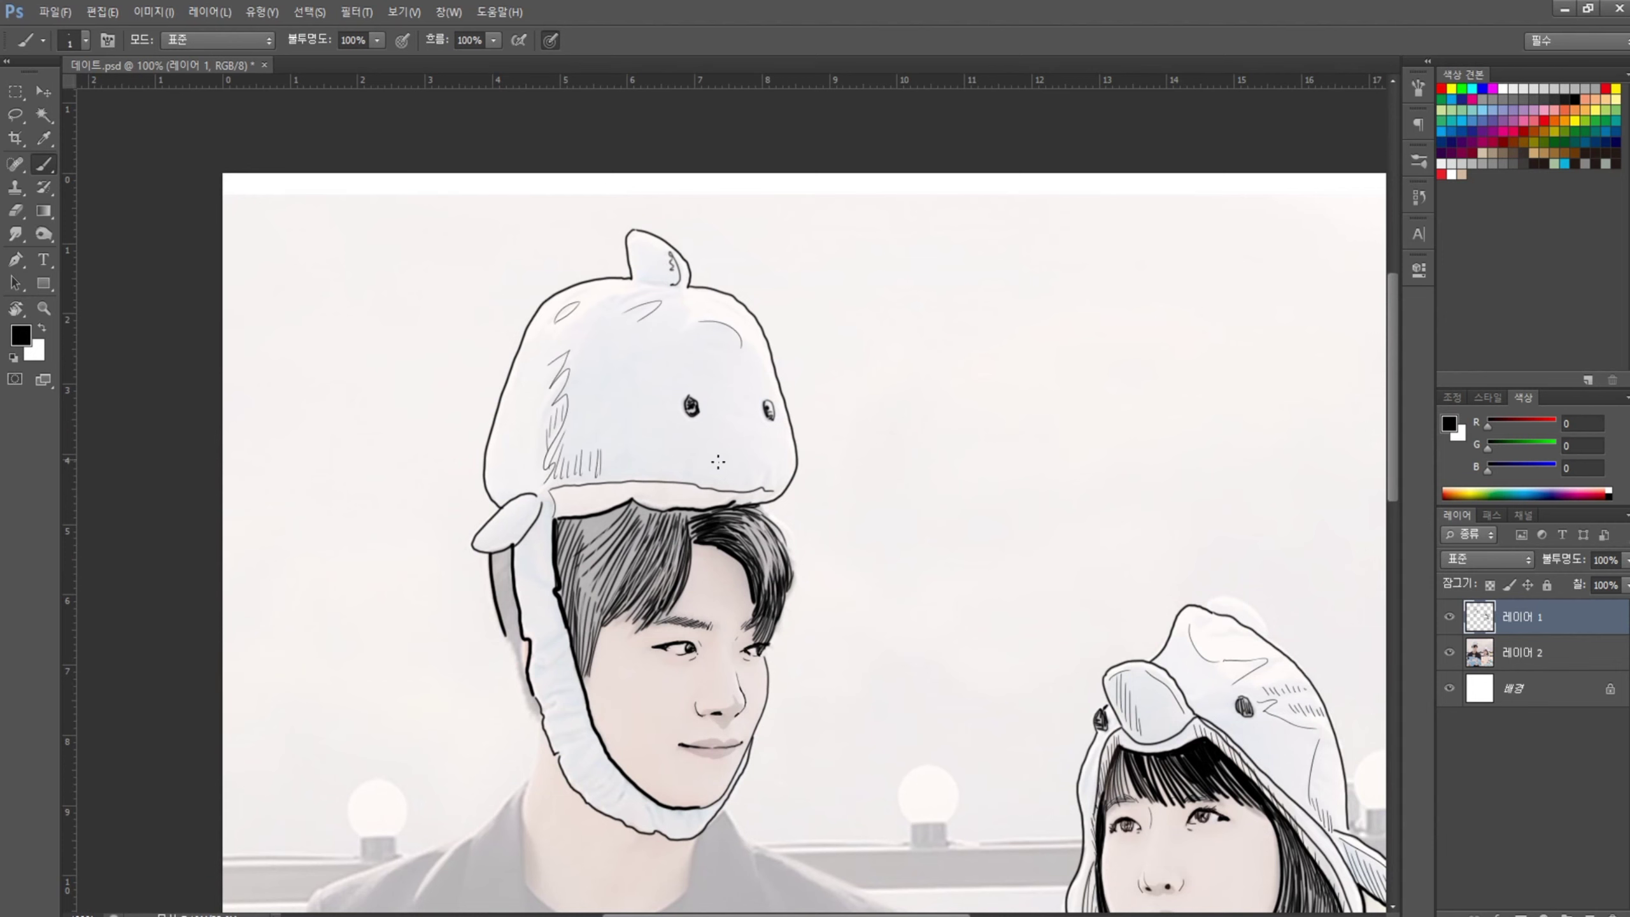
- With a thicker brush, ink the man's hat strap and the left, bottom and right neck outlines
key(ctrl+plus)
key(bracketright)
key(bracketright)
key(bracketright)
mouse_move(491, 238)
mouse_down()
mouse_move(559, 404)
mouse_move(532, 607)
mouse_up()
key(ctrl+z)
drag(565, 414, 524, 636)
mouse_move(525, 635)
mouse_down()
mouse_move(497, 545)
mouse_move(620, 736)
mouse_move(854, 545)
mouse_up()
- At 10% brush opacity, add faint grey shading beside the man's nose and under his lower lip
key(ctrl+minus)
key(ctrl+plus)
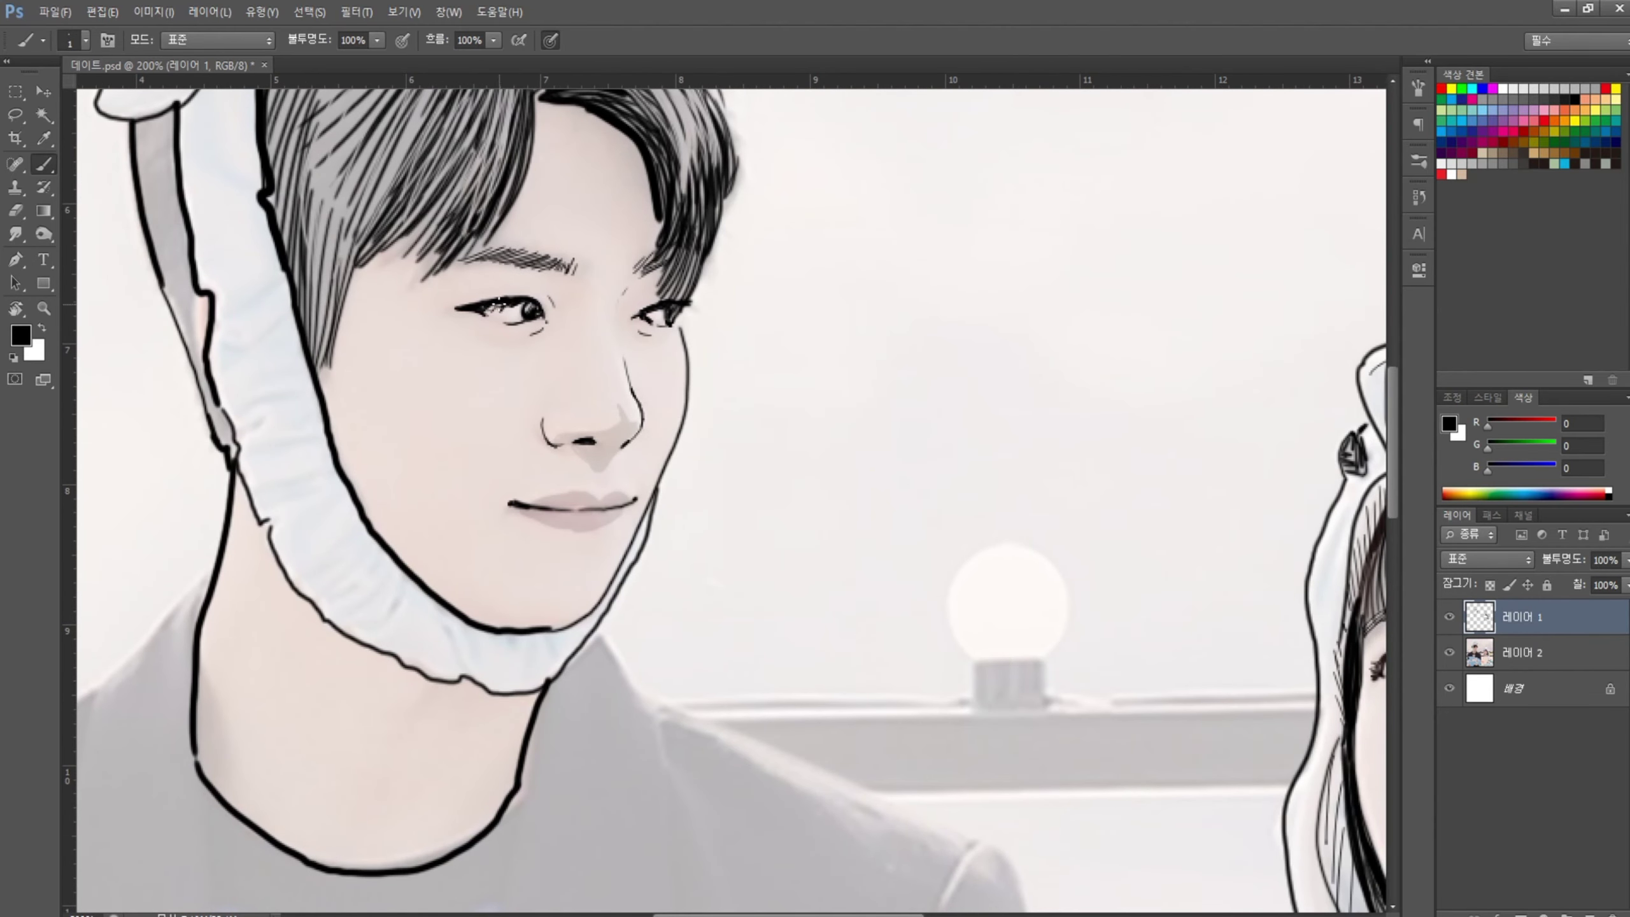
key(1)
mouse_move(624, 286)
mouse_down()
mouse_move(636, 341)
mouse_move(565, 286)
mouse_move(582, 287)
mouse_up()
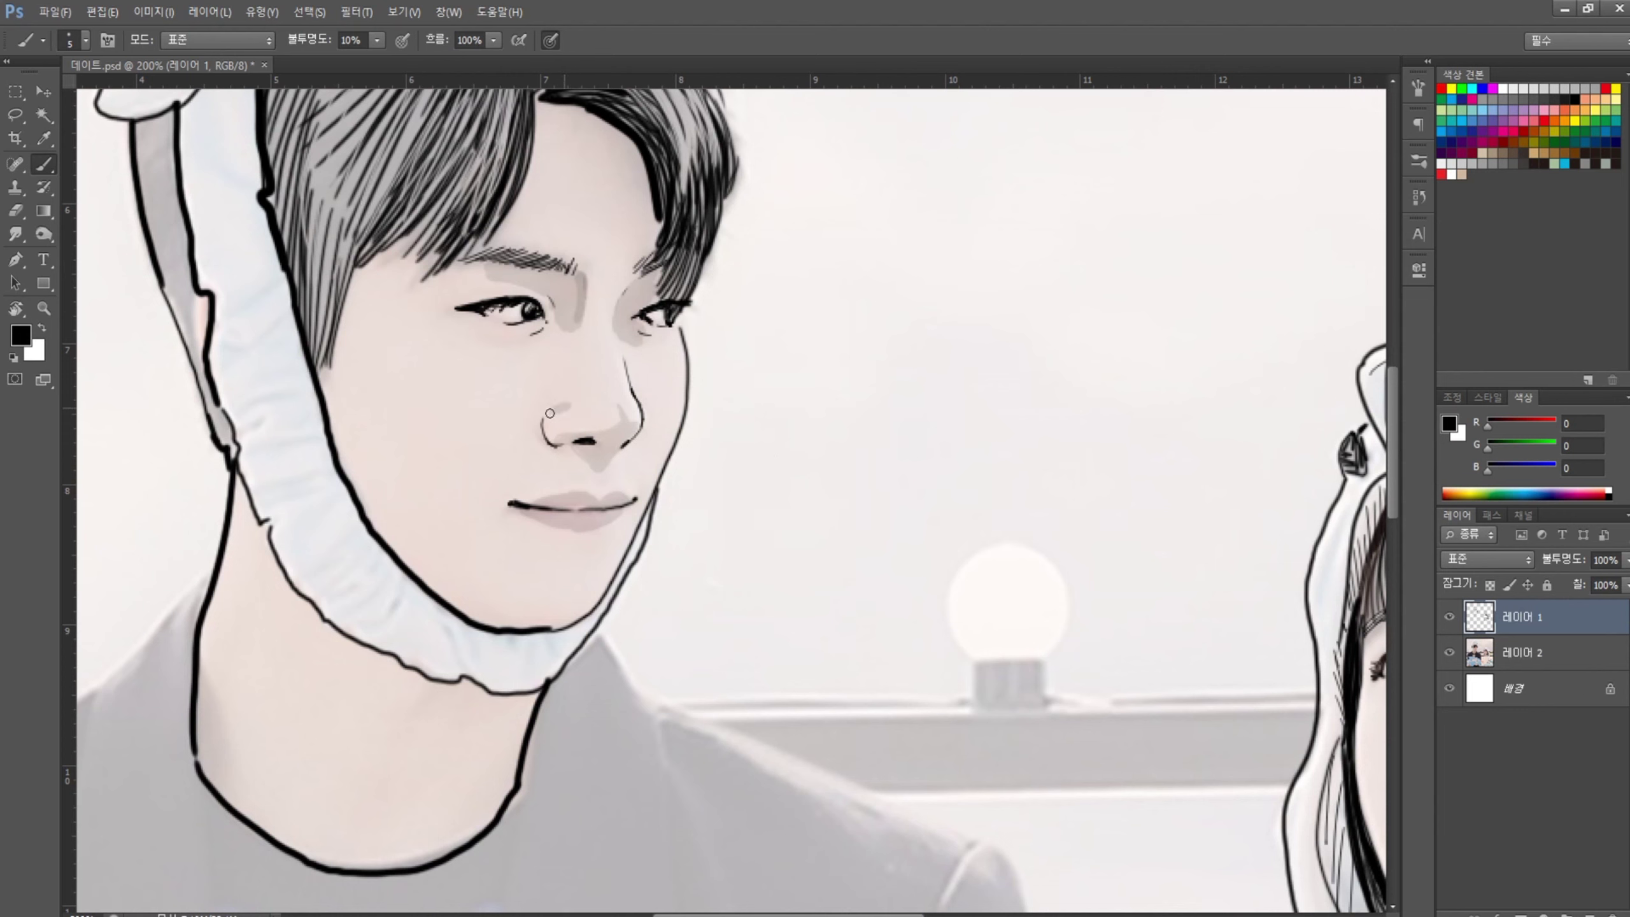
click(1449, 616)
drag(595, 550, 563, 550)
key(ctrl+minus)
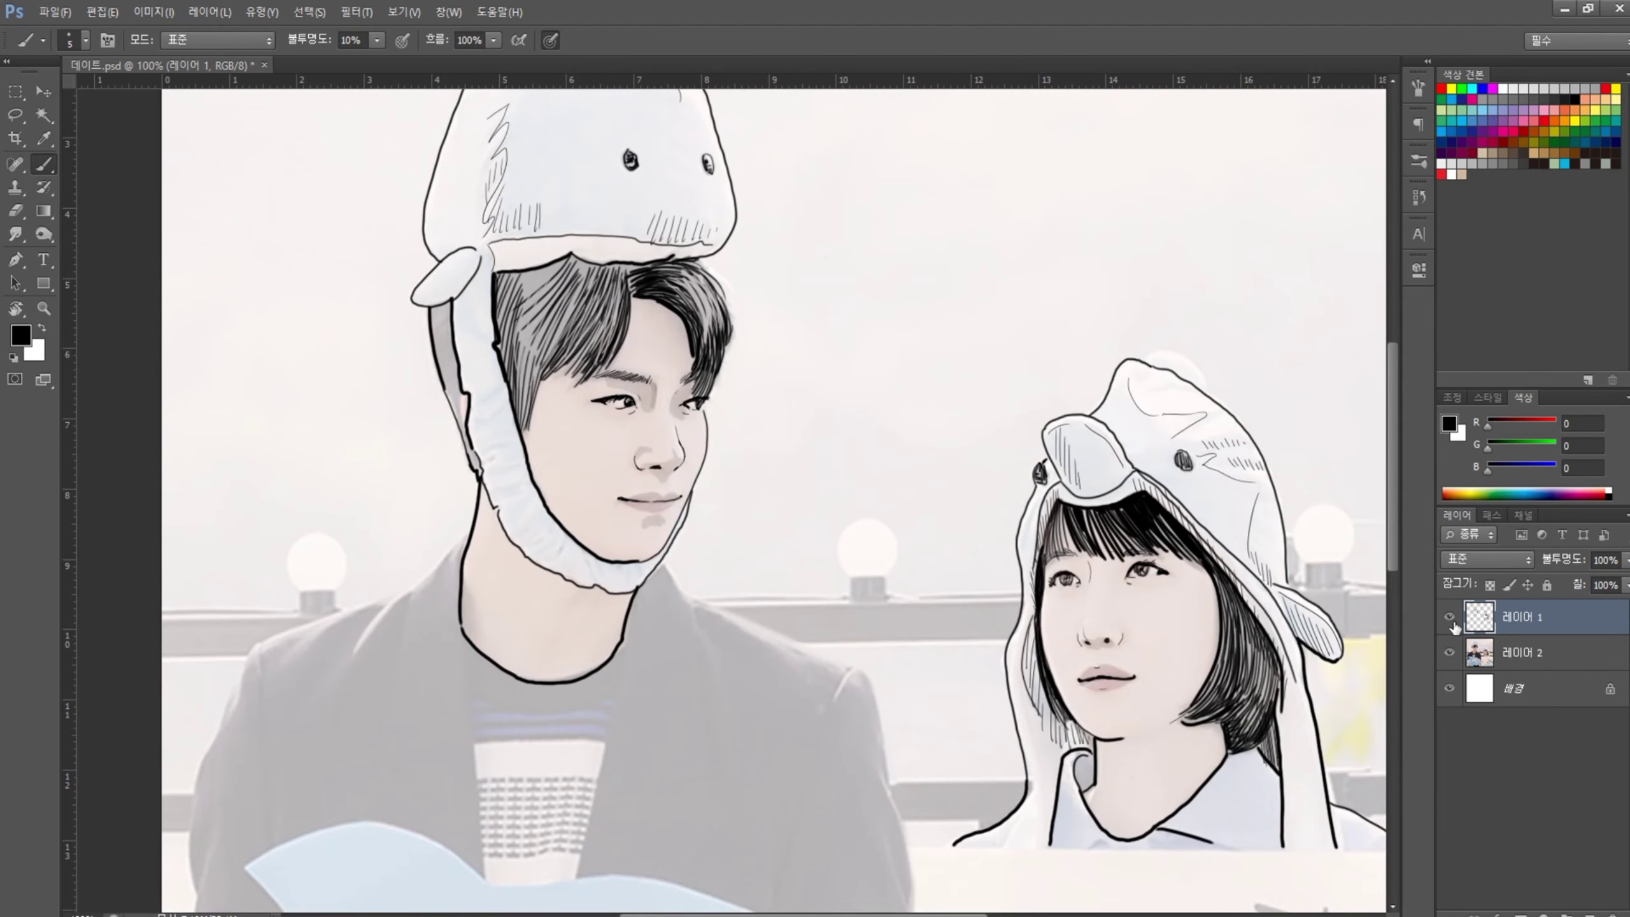
- Ink the man's jacket and shirt lines, including the shoulder and both right edges
drag(394, 597, 225, 732)
drag(225, 732, 302, 398)
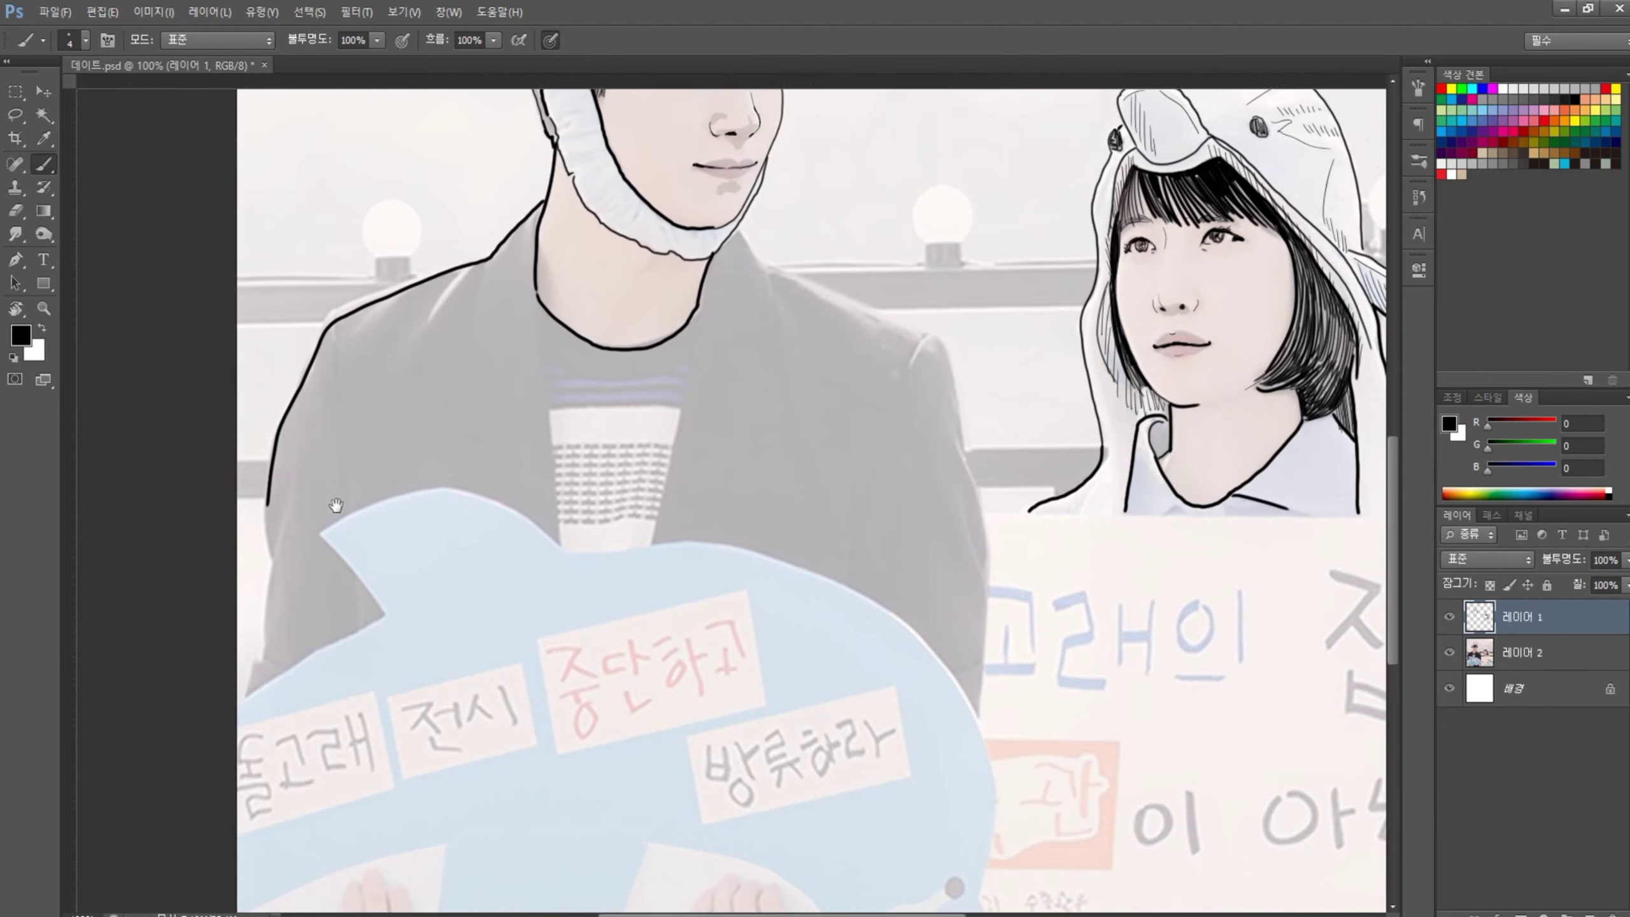
drag(277, 530, 263, 684)
drag(347, 347, 340, 485)
drag(536, 296, 563, 543)
drag(699, 309, 657, 541)
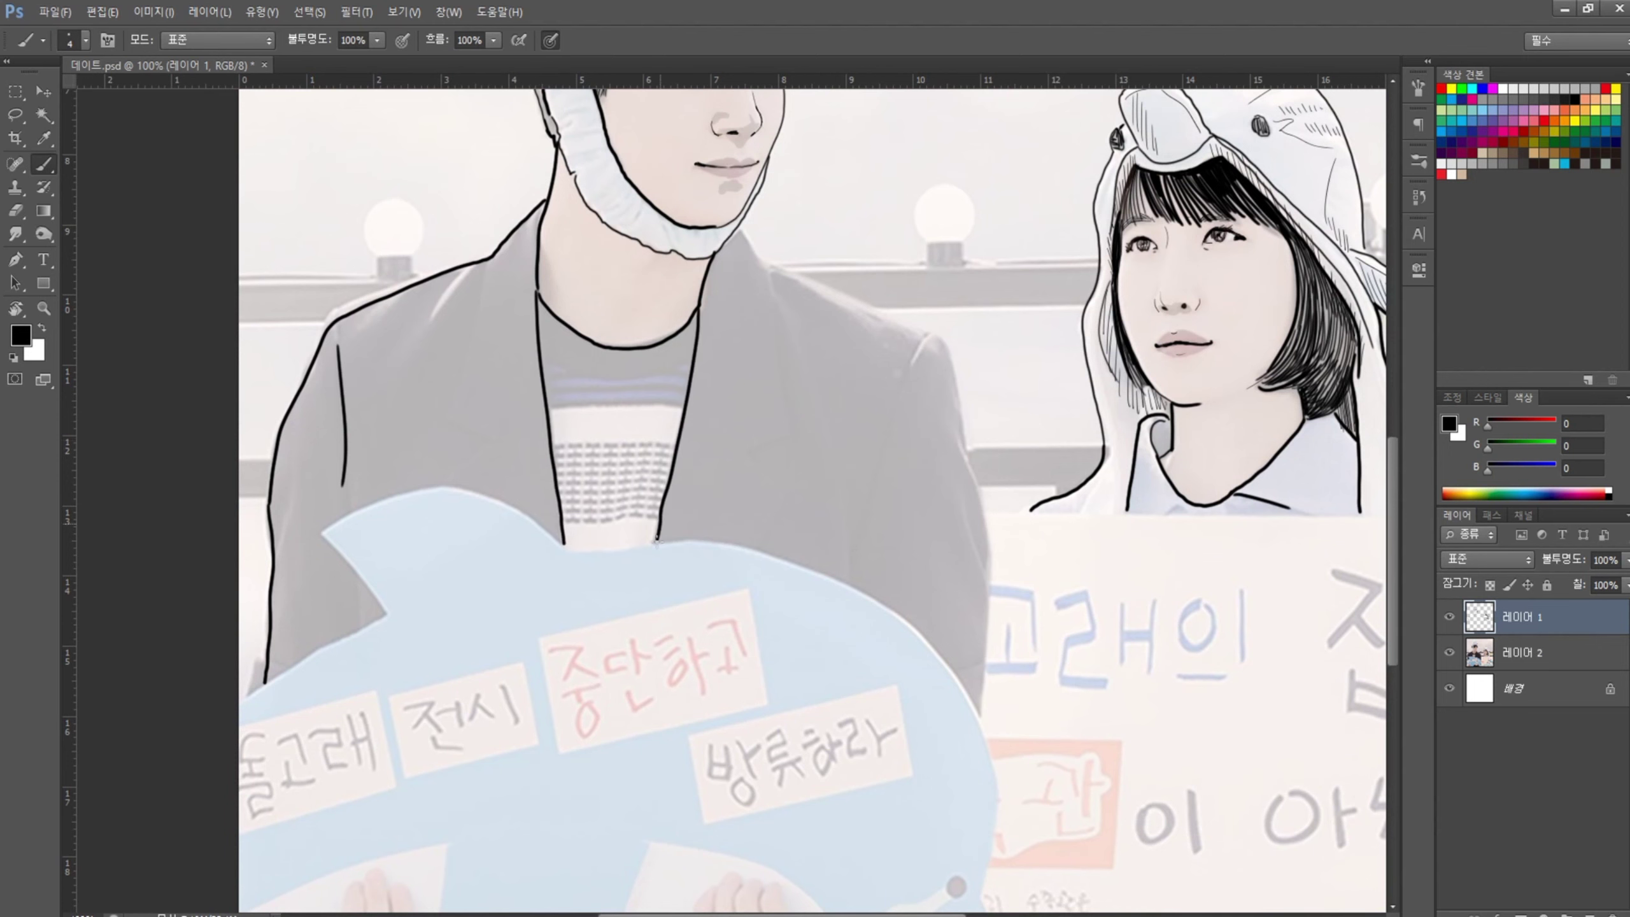
drag(741, 232, 837, 298)
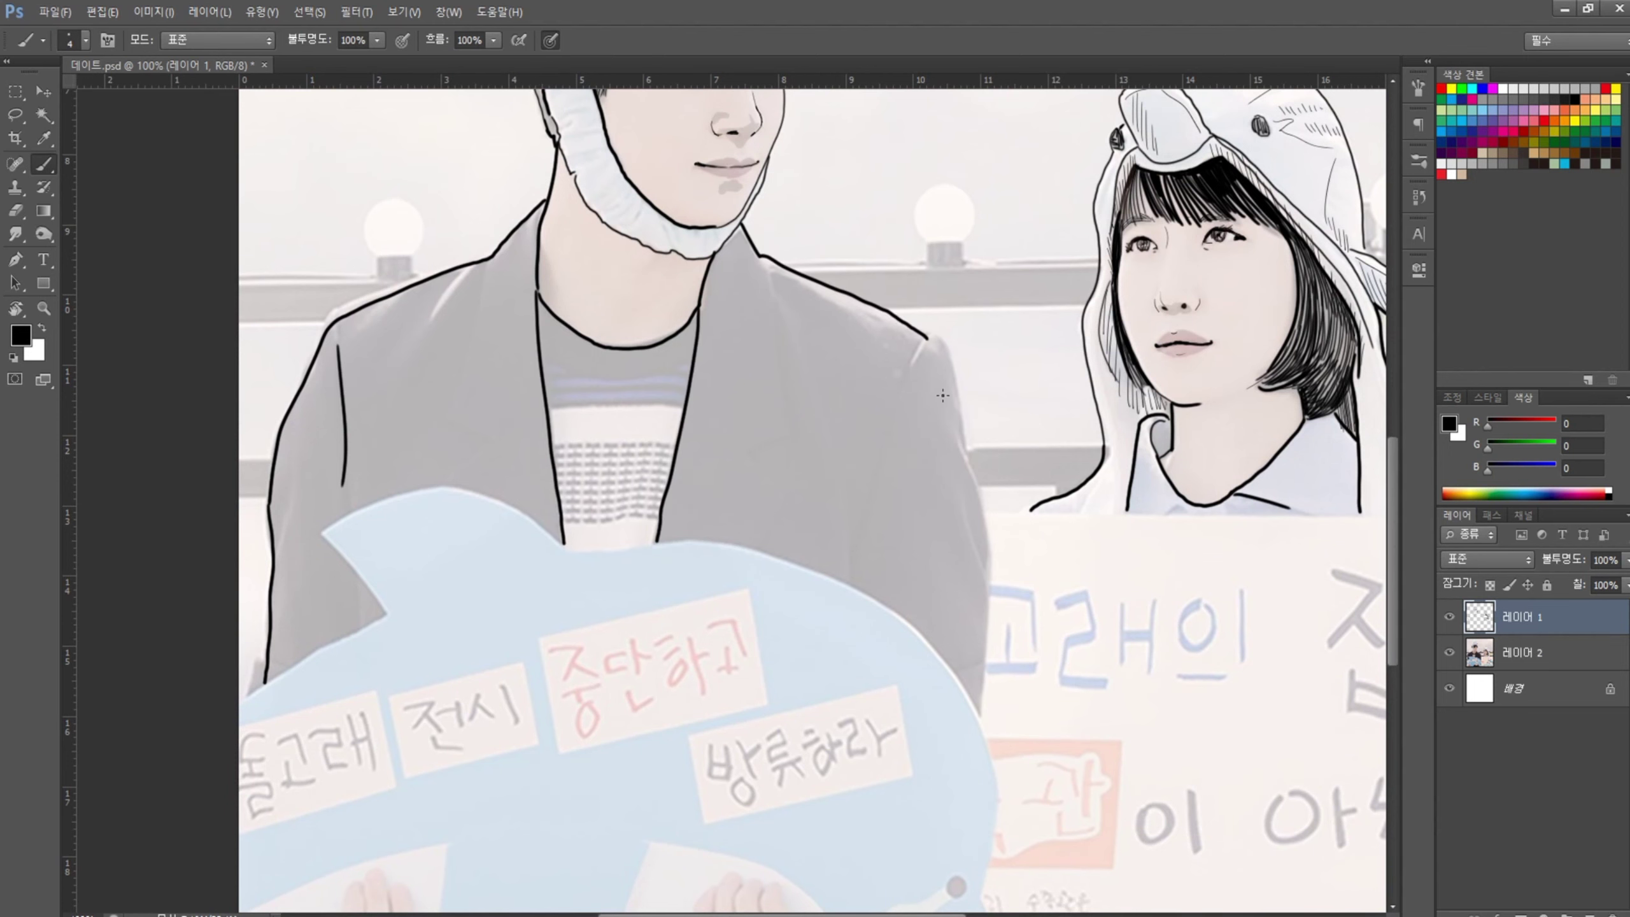
drag(926, 337, 979, 723)
- Outline the whale sign's right edge, the jacket lapel, and the shirt neckline with a thinner brush
scroll(554, 297, down, 2)
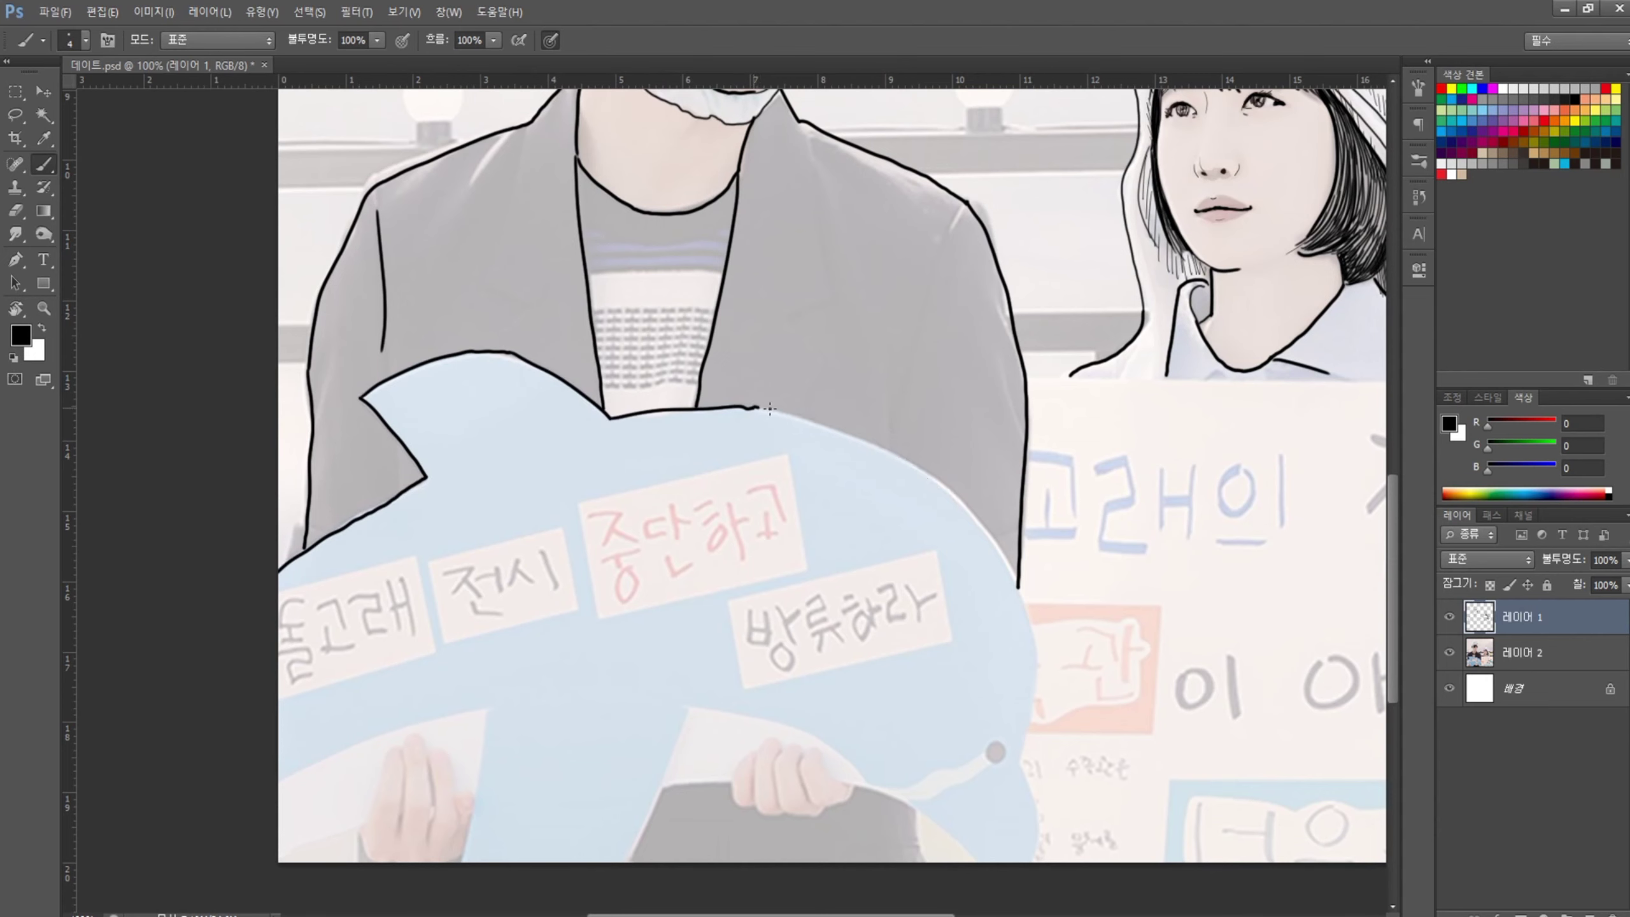
drag(769, 408, 1027, 712)
scroll(1027, 713, up, 3)
drag(732, 351, 760, 512)
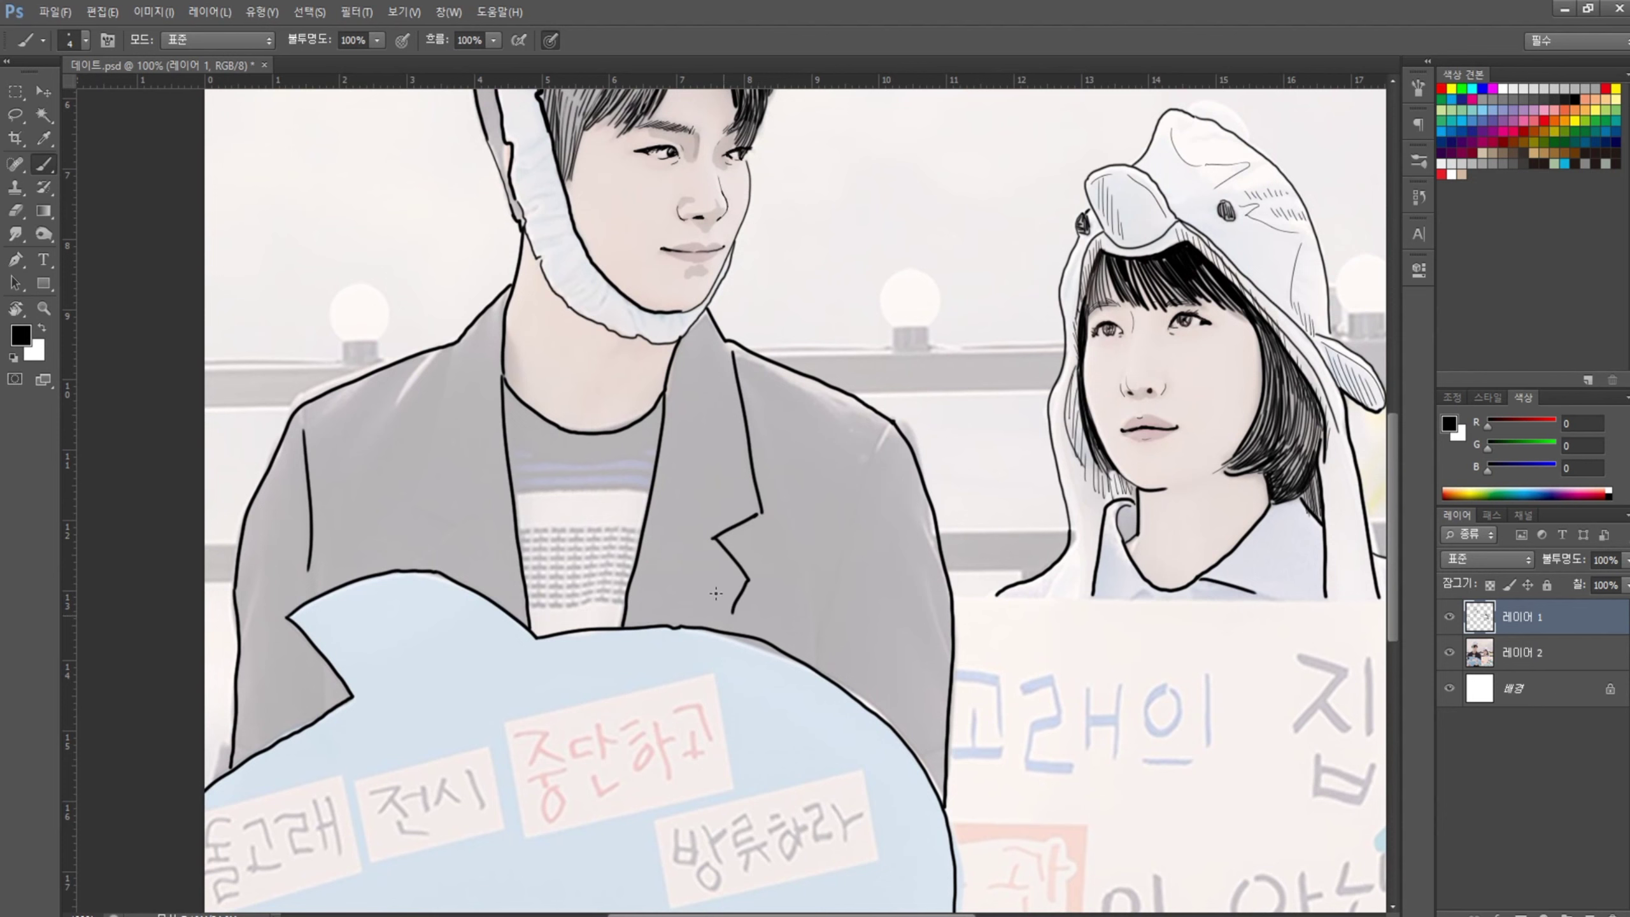
drag(411, 501, 457, 565)
scroll(706, 450, up, 3)
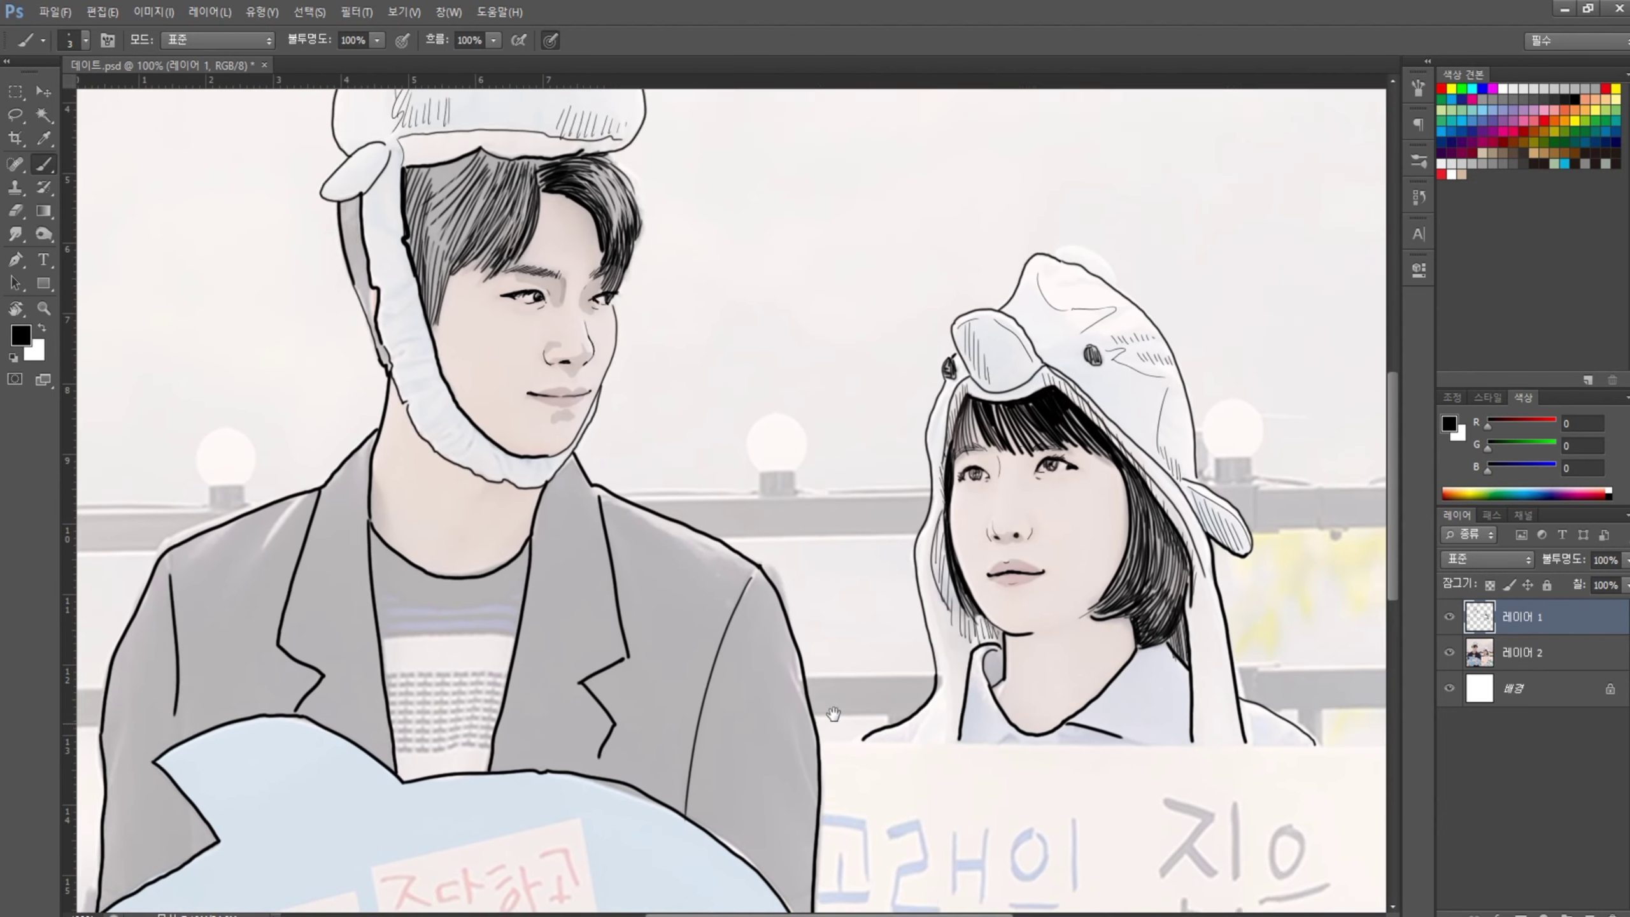
key(bracketleft)
drag(379, 631, 497, 641)
- Ink the second sign's top edge and a curve over the hand on the sign
scroll(641, 514, down, 3)
scroll(641, 513, right, 2)
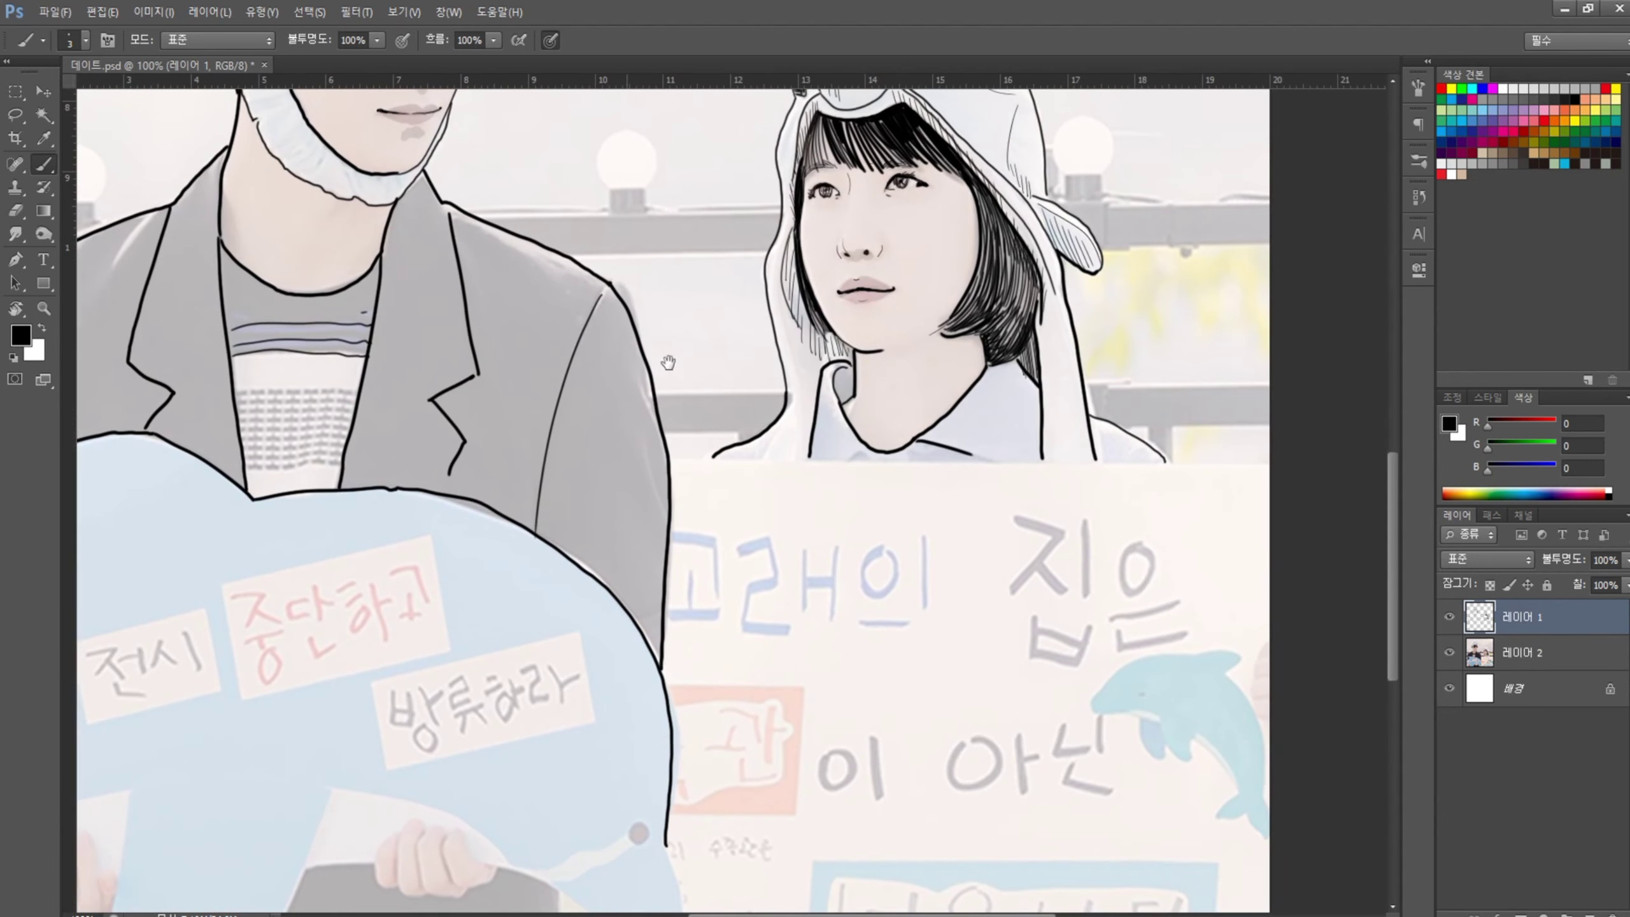
key(bracketright)
drag(669, 460, 1136, 463)
scroll(1201, 444, down, 2)
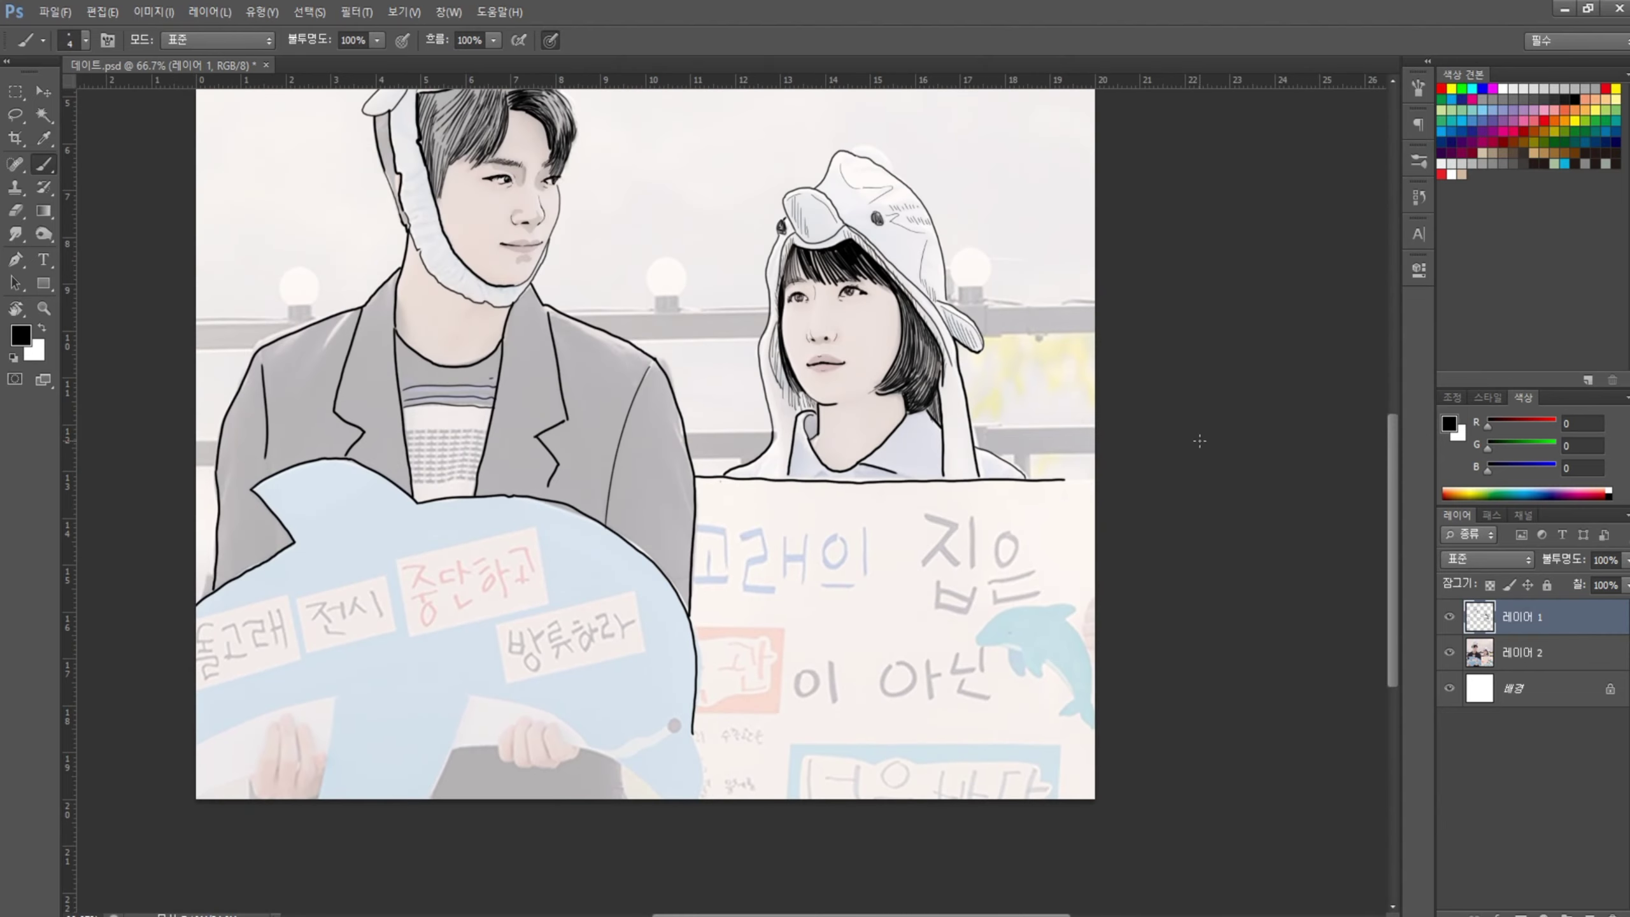
scroll(593, 569, up, 2)
drag(154, 651, 278, 596)
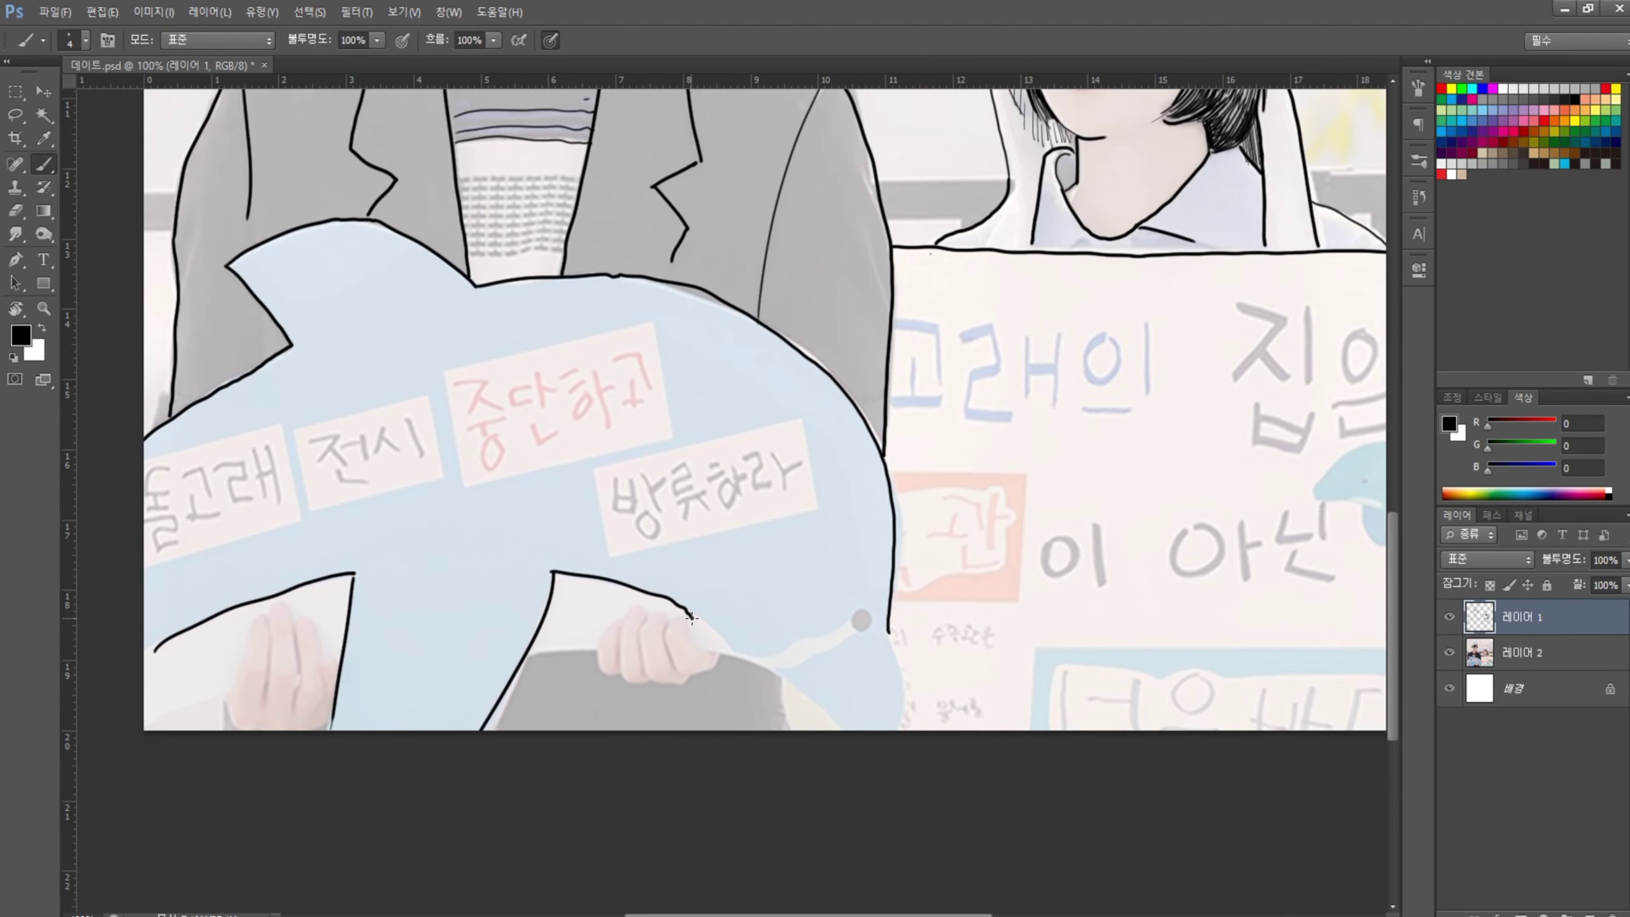
- Redraw a smoother curve over the hand and add finger creases with a thinner brush
key(ctrl+z)
drag(554, 575, 734, 645)
key(ctrl+plus)
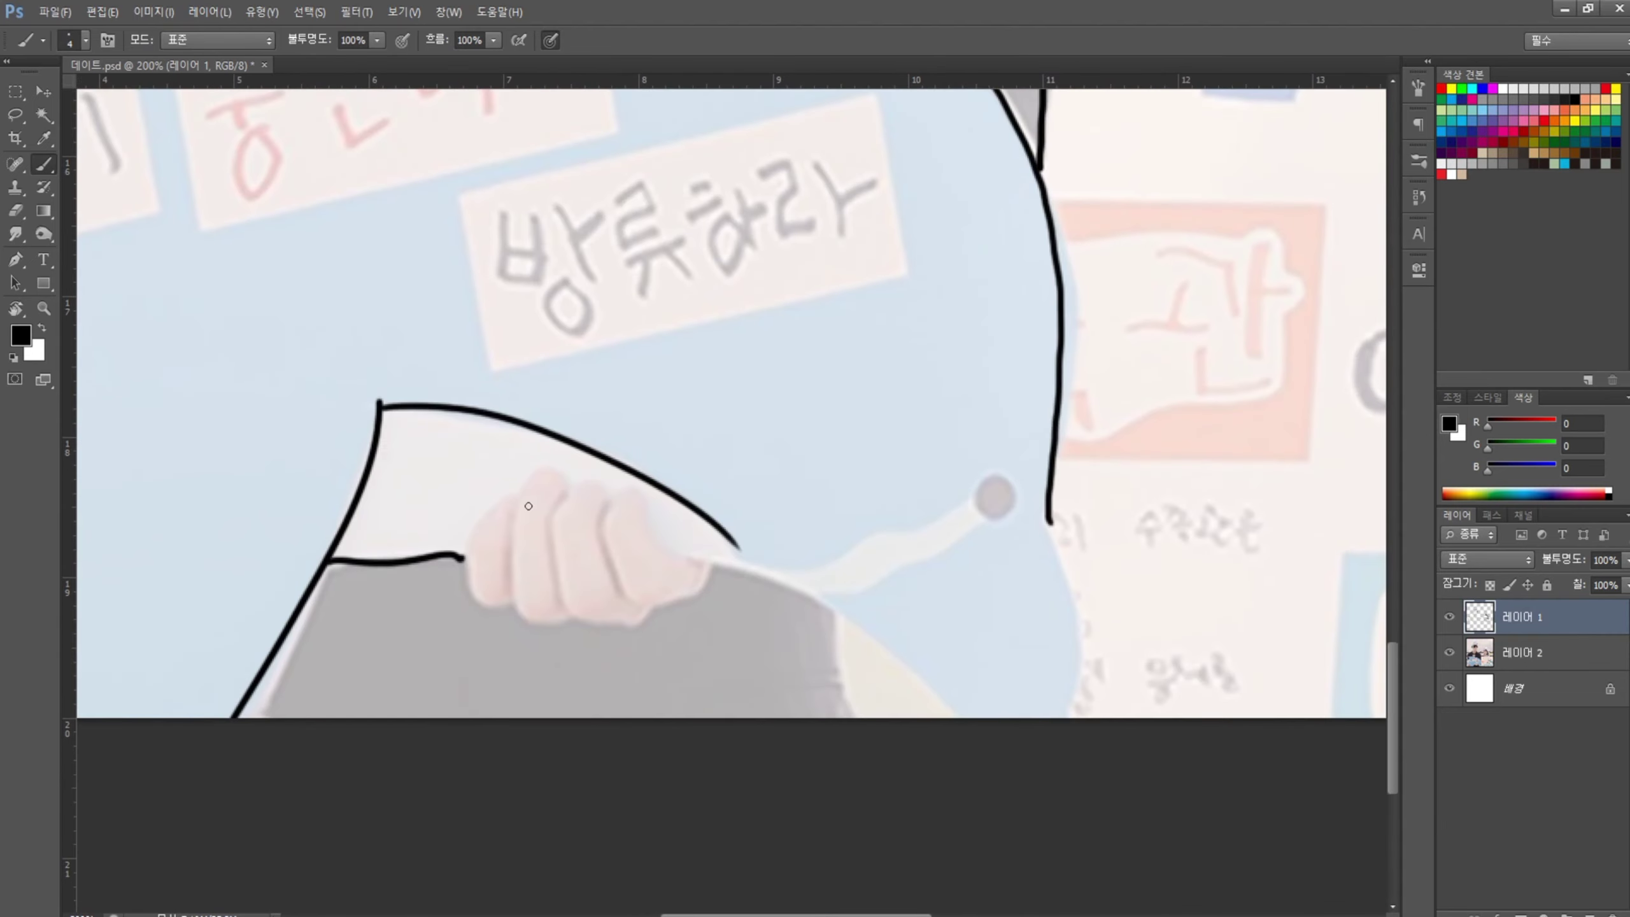
key(ctrl+alt+z)
key(ctrl+alt+z)
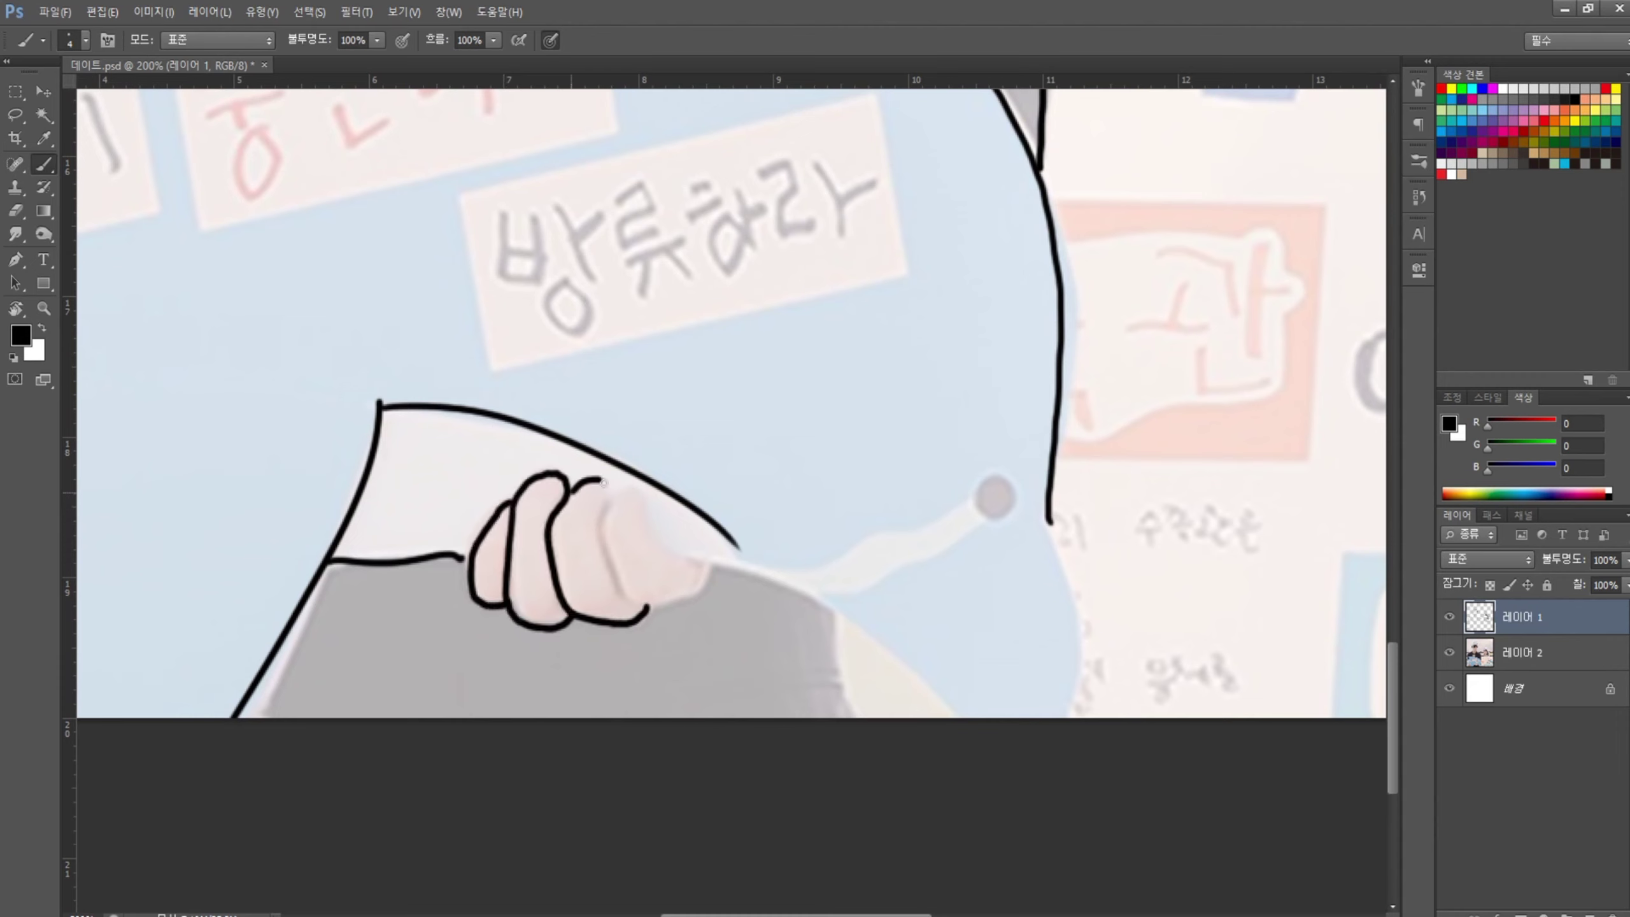
key(bracketleft)
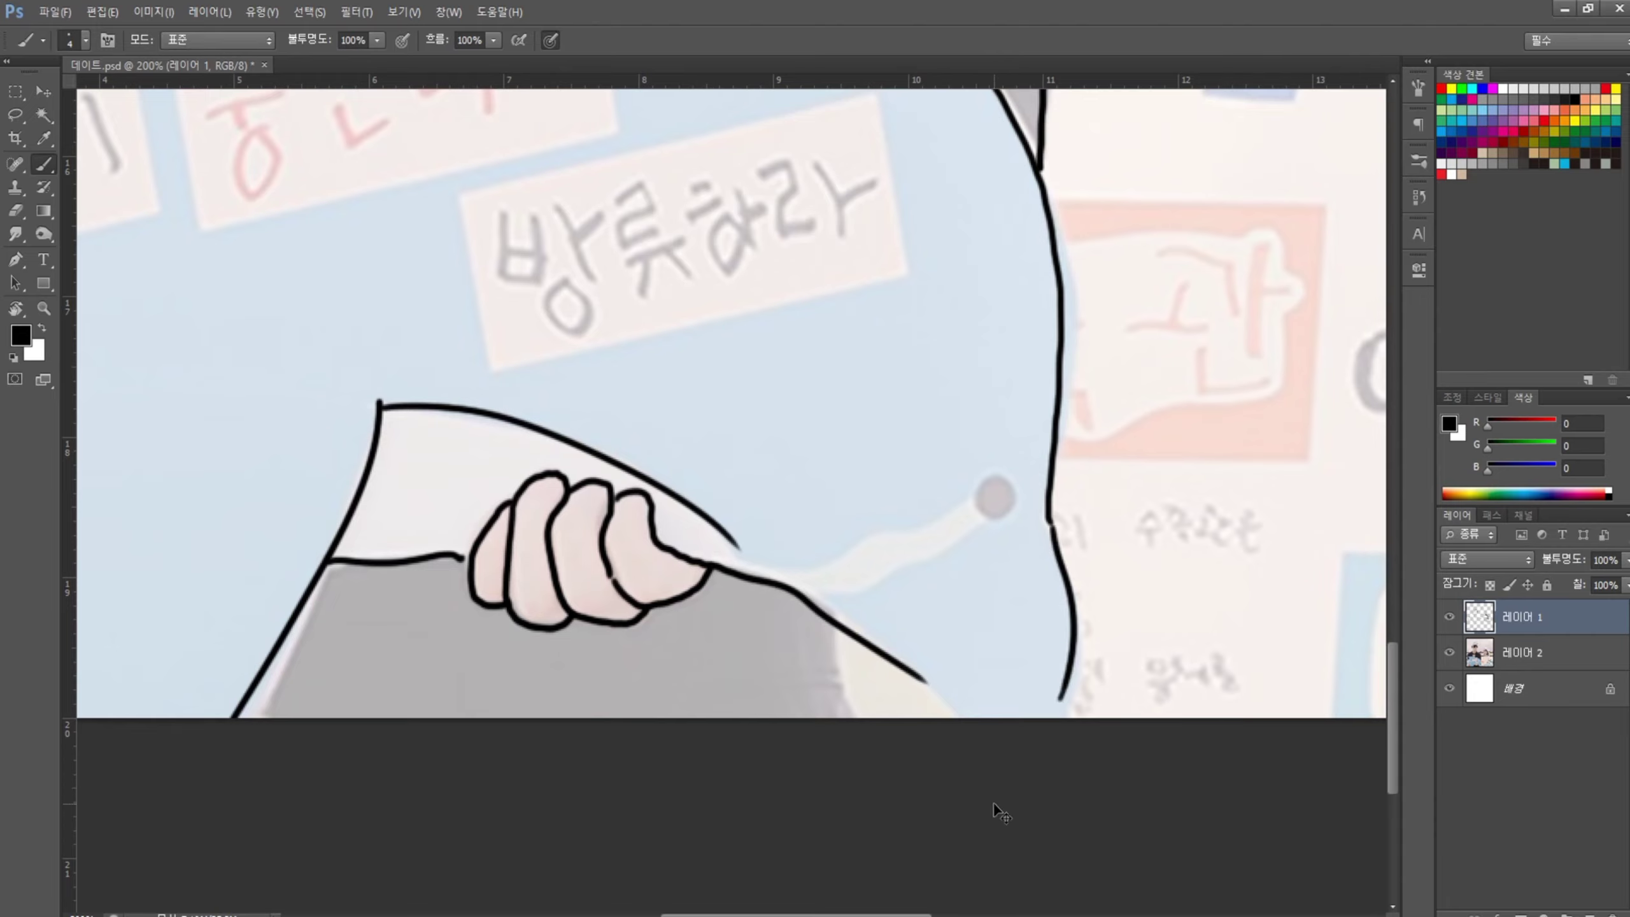
mouse_move(754, 580)
mouse_down()
mouse_move(834, 725)
mouse_move(876, 734)
mouse_up()
drag(899, 732, 921, 743)
drag(899, 739, 1181, 504)
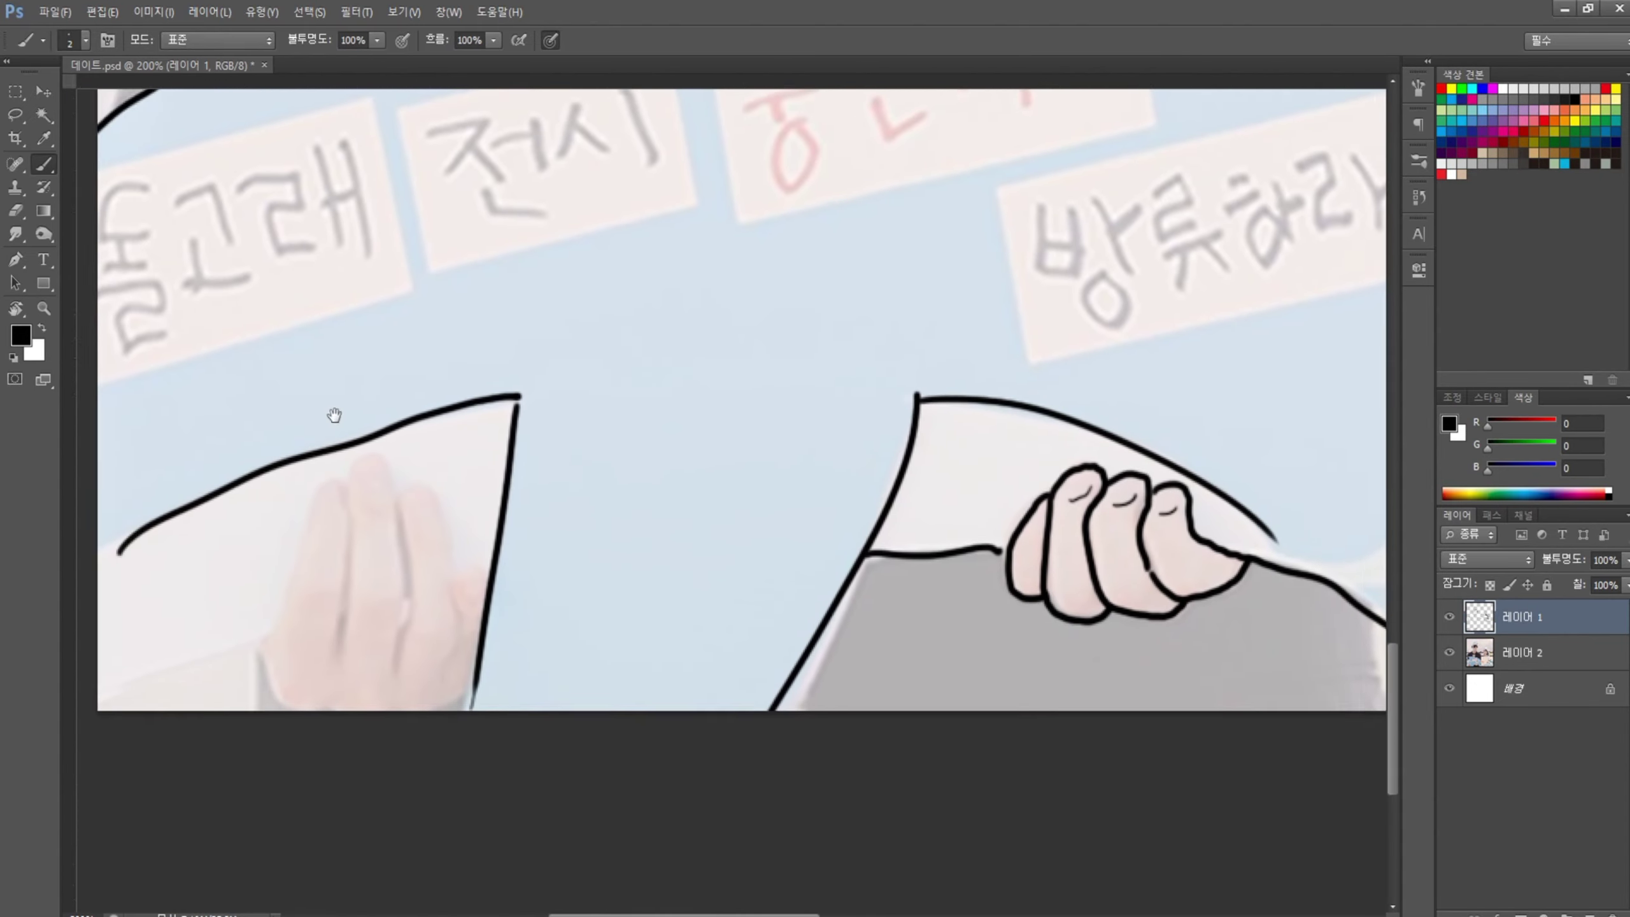
- Outline the left hand's fingers and knuckle, and draw the wrist line
key(bracketright)
key(bracketright)
drag(290, 652, 354, 623)
drag(371, 479, 421, 645)
drag(425, 475, 479, 661)
drag(485, 568, 508, 571)
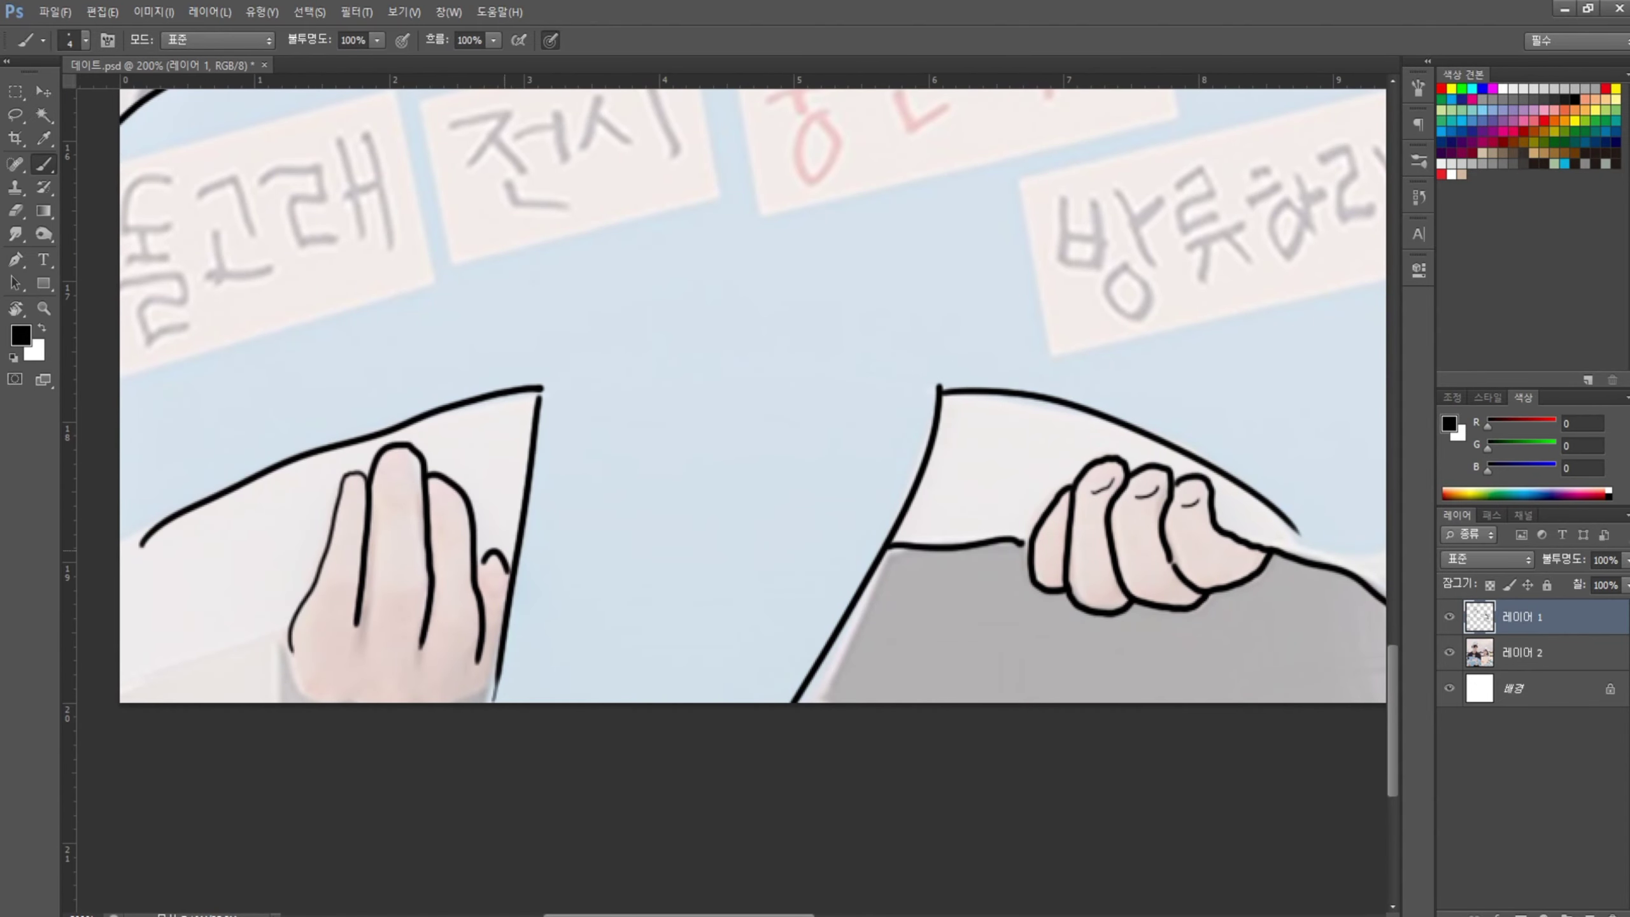
key(bracketright)
drag(127, 692, 280, 643)
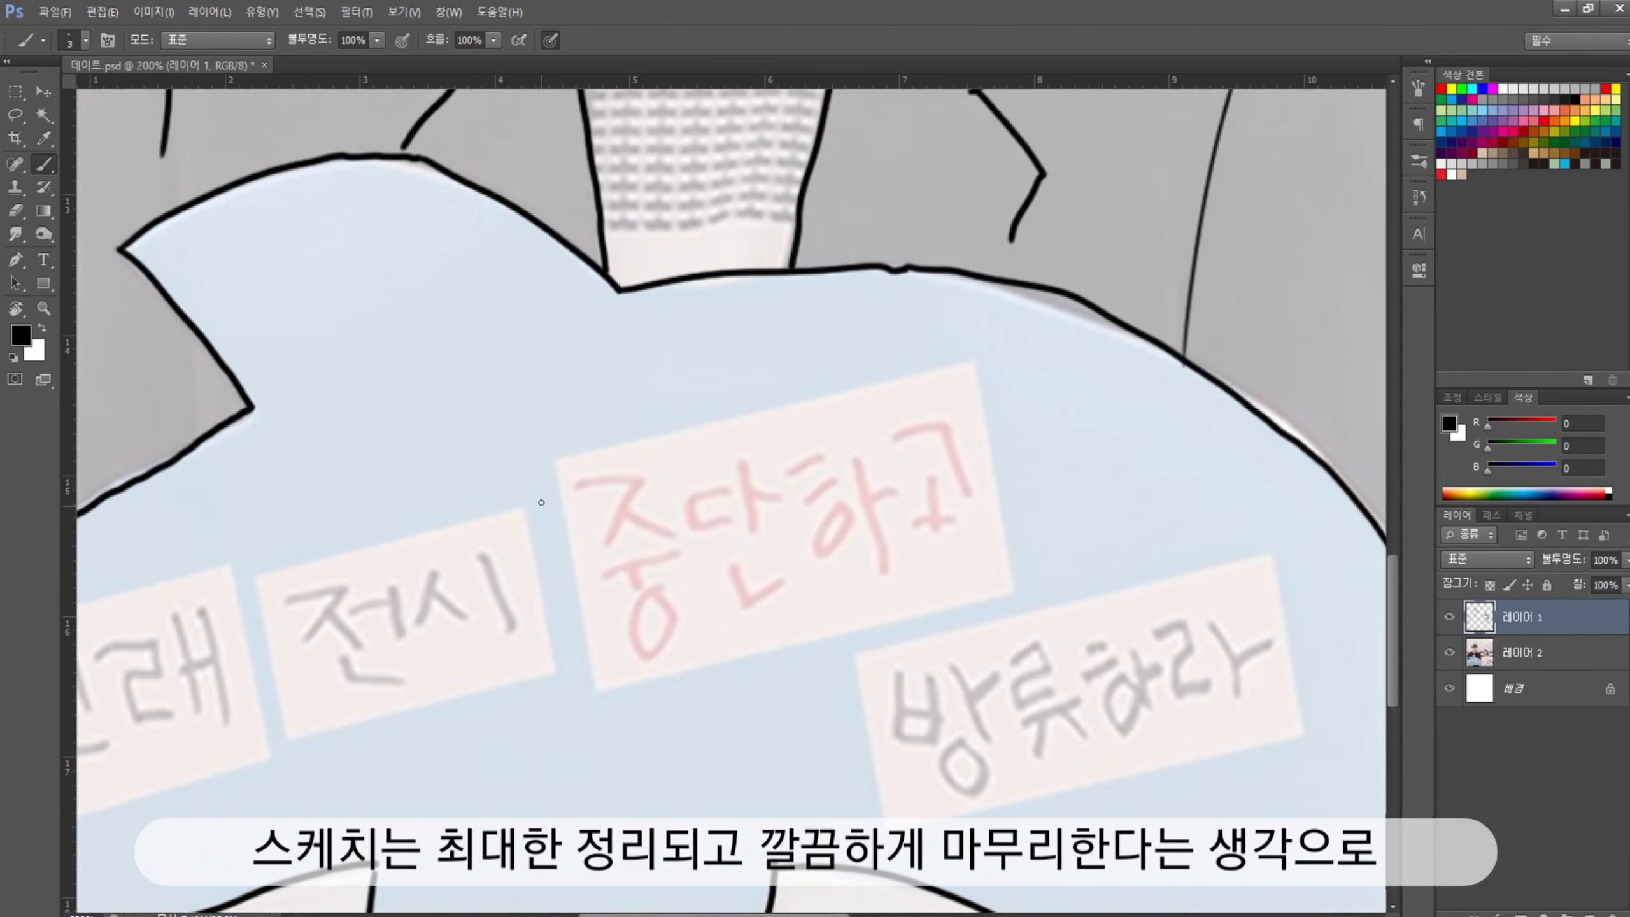
- Outline the 중단하고, 방류하라, 전시 and 돌고래 word boxes on the signs
mouse_move(556, 457)
mouse_down()
mouse_move(1015, 594)
mouse_move(966, 378)
mouse_move(1014, 585)
mouse_up()
mouse_move(889, 819)
mouse_down()
mouse_move(1277, 686)
mouse_move(1278, 721)
mouse_up()
drag(1260, 565, 896, 834)
drag(509, 426, 817, 510)
mouse_move(509, 424)
mouse_down()
mouse_move(691, 377)
mouse_move(810, 510)
mouse_up()
drag(203, 491, 520, 588)
drag(523, 599, 234, 691)
key(ctrl+minus)
key(ctrl+minus)
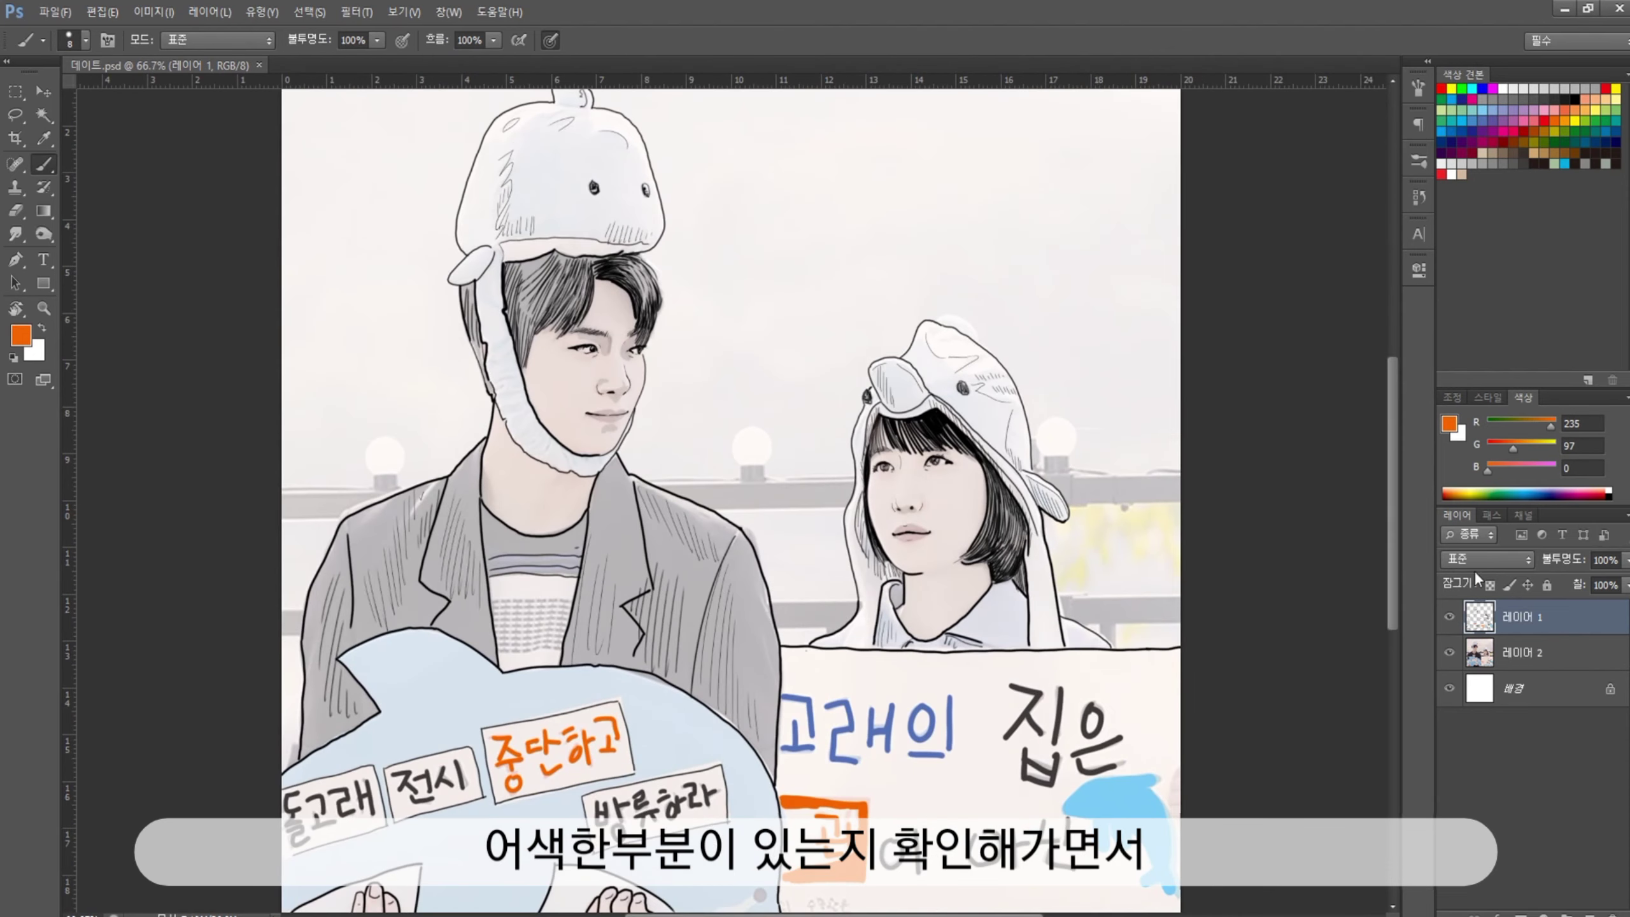
- Add a new colouring layer, hide the reference photo 레이어 2, and select the new layer
click(1449, 618)
click(1494, 658)
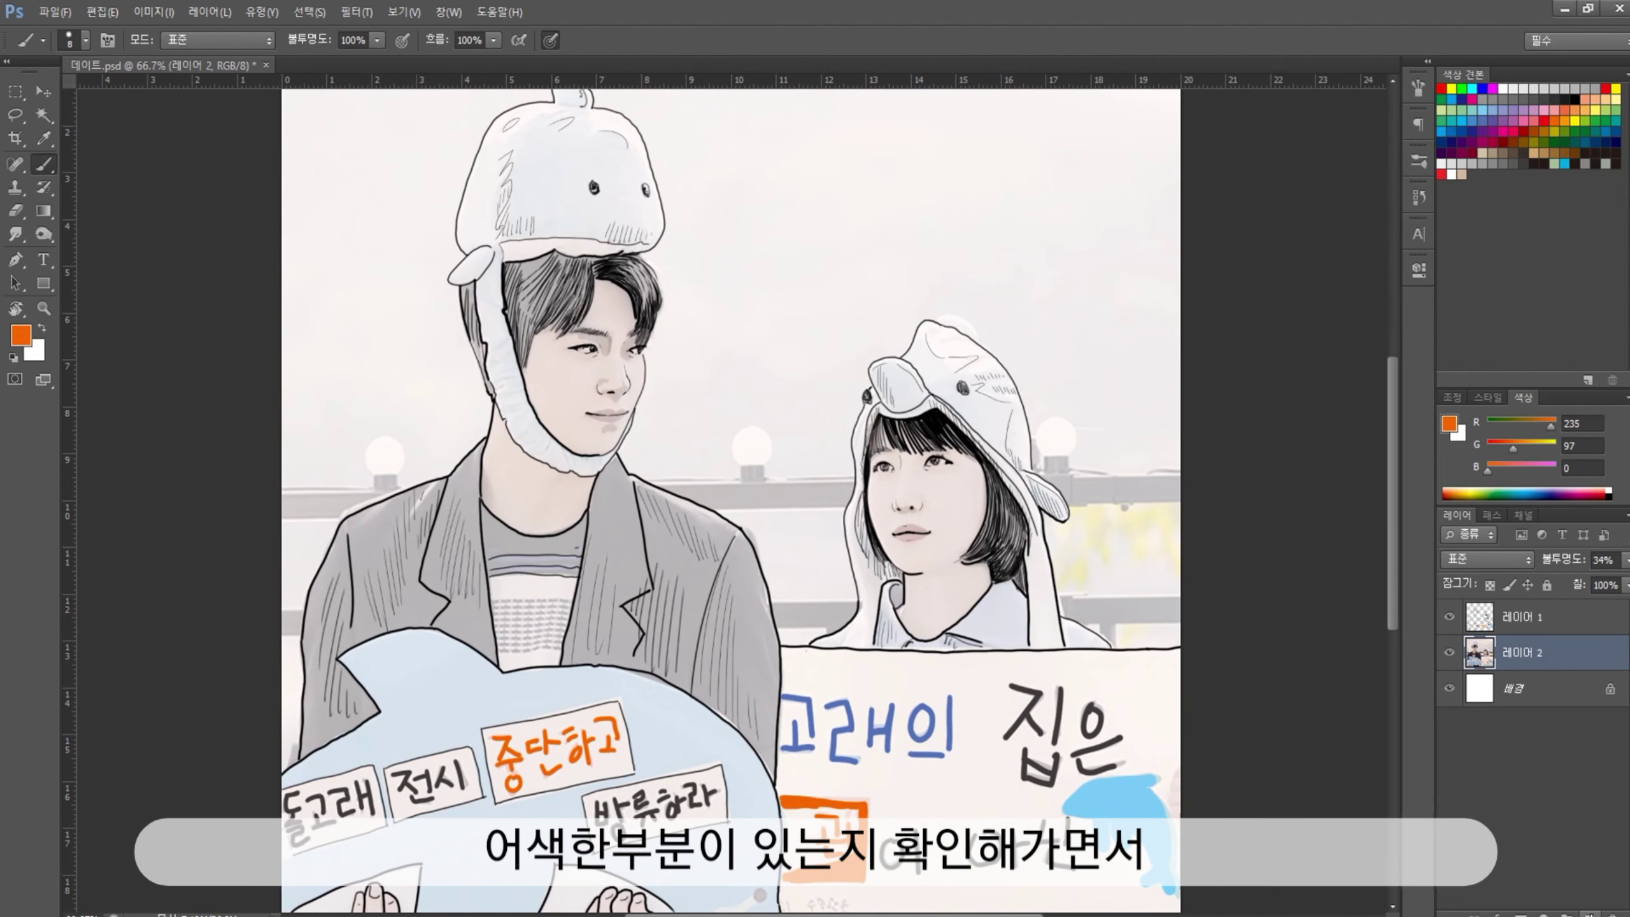
click(1589, 913)
click(1449, 688)
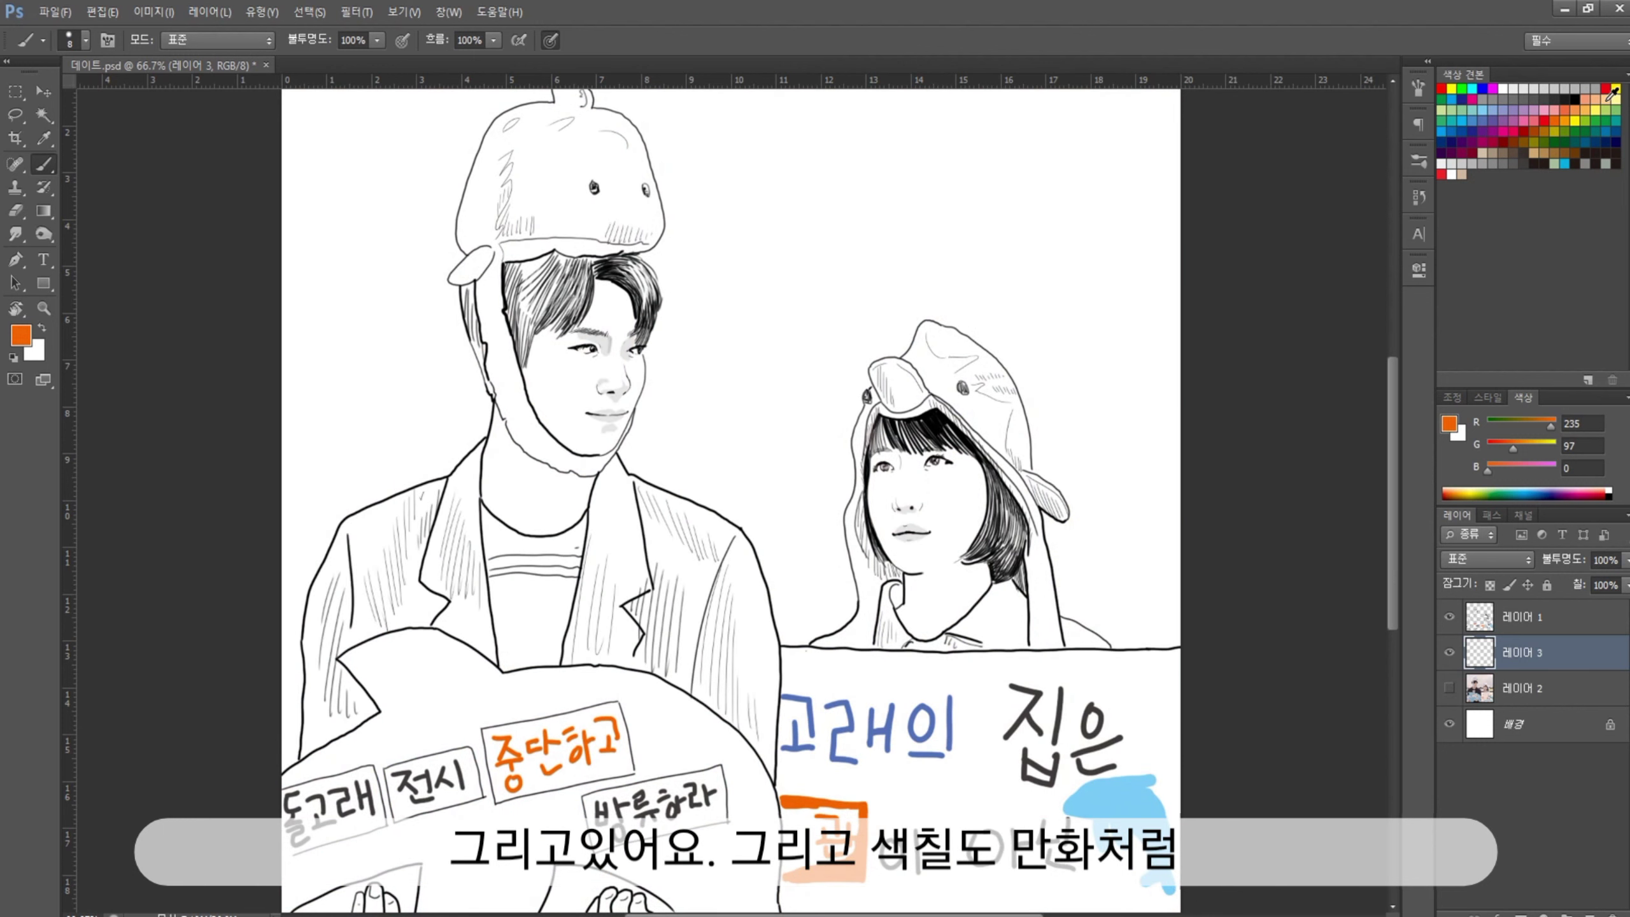
- Set the foreground colour to the peach skin tone fae59a
click(1607, 99)
click(20, 334)
click(1096, 484)
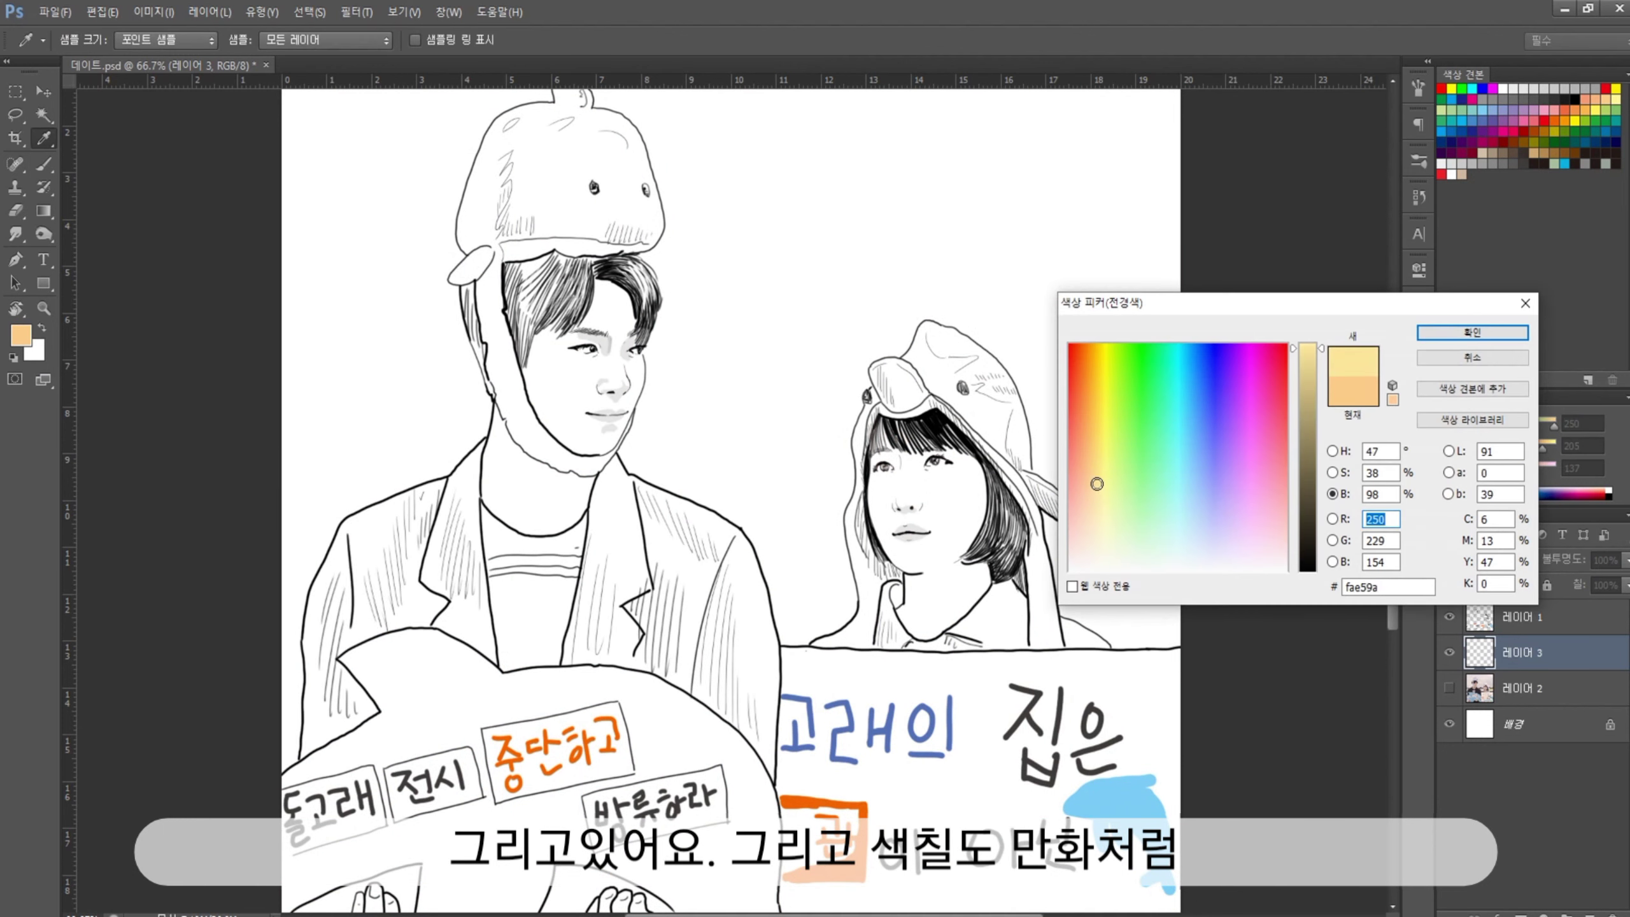
key(Return)
key(b)
- Brush flat peach skin over the girl's face and neck
mouse_move(905, 437)
mouse_down()
mouse_move(880, 540)
mouse_move(930, 507)
mouse_up()
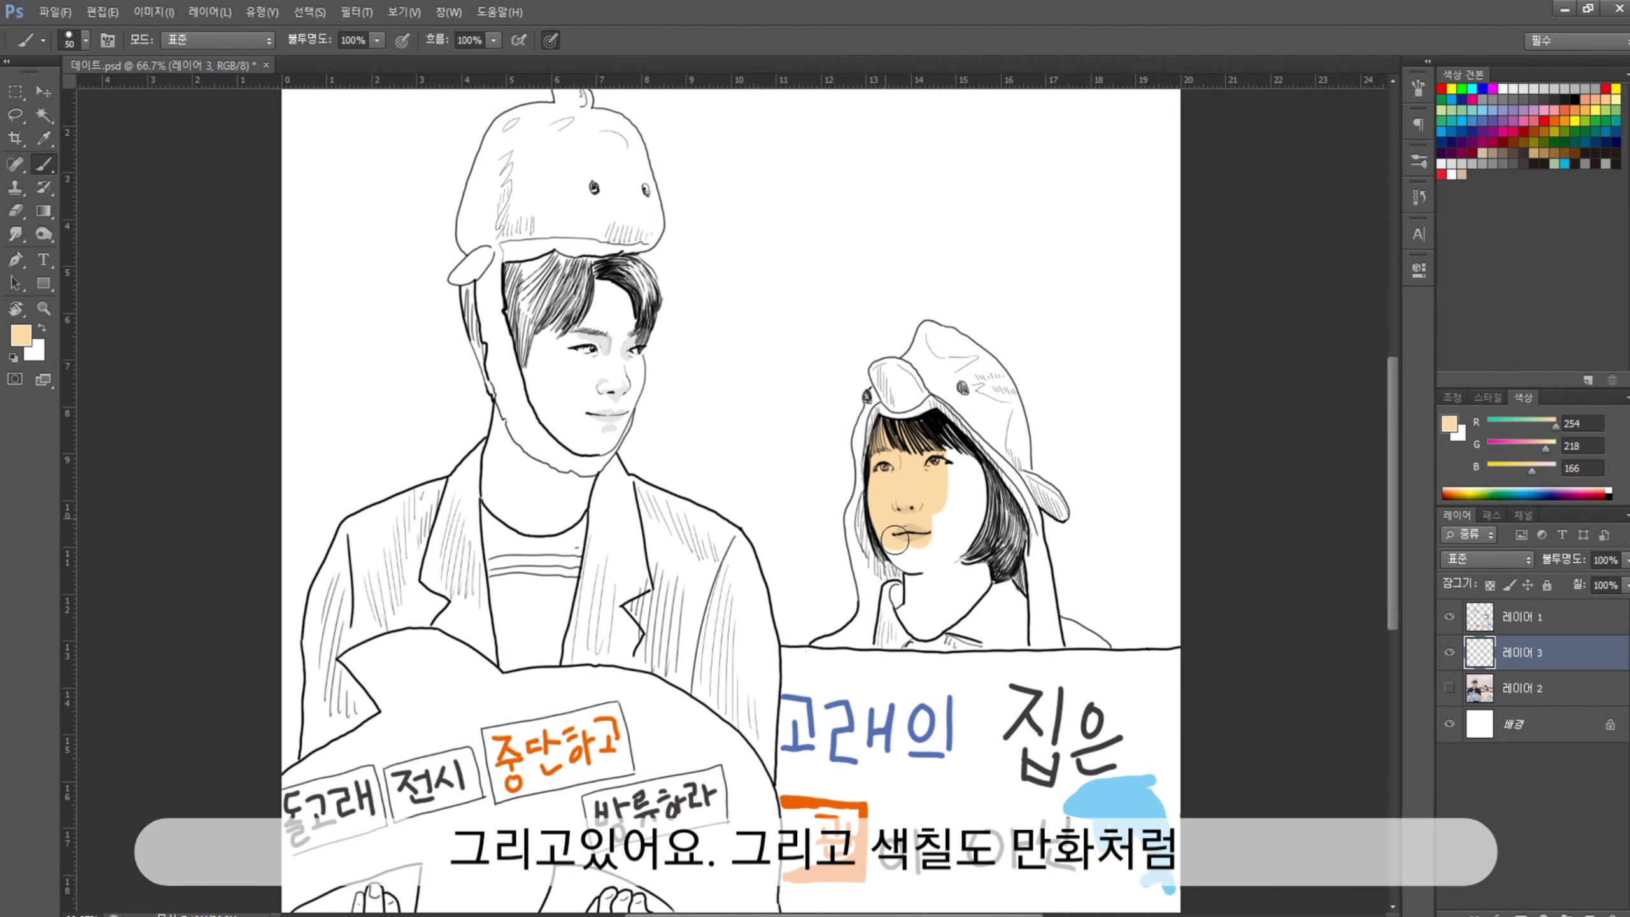
drag(899, 565, 962, 480)
key(ctrl+plus)
mouse_move(988, 571)
mouse_down()
mouse_move(1027, 642)
mouse_move(1106, 599)
mouse_up()
scroll(1105, 599, up, 2)
key(ctrl+l)
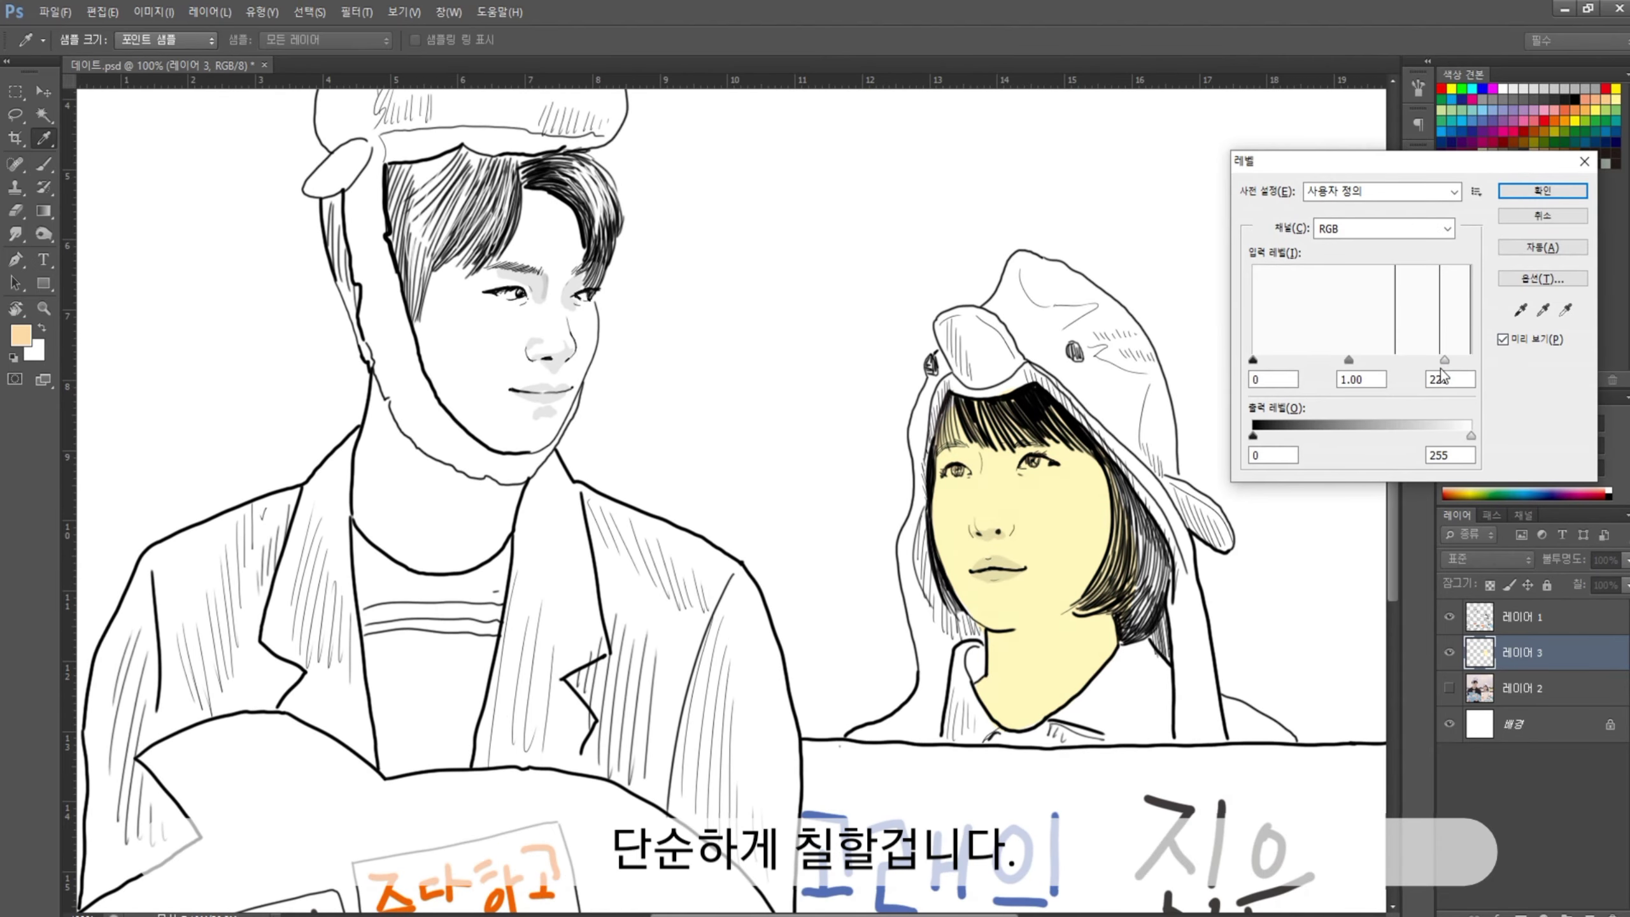
key(Escape)
key(ctrl+minus)
click(1451, 174)
key(1)
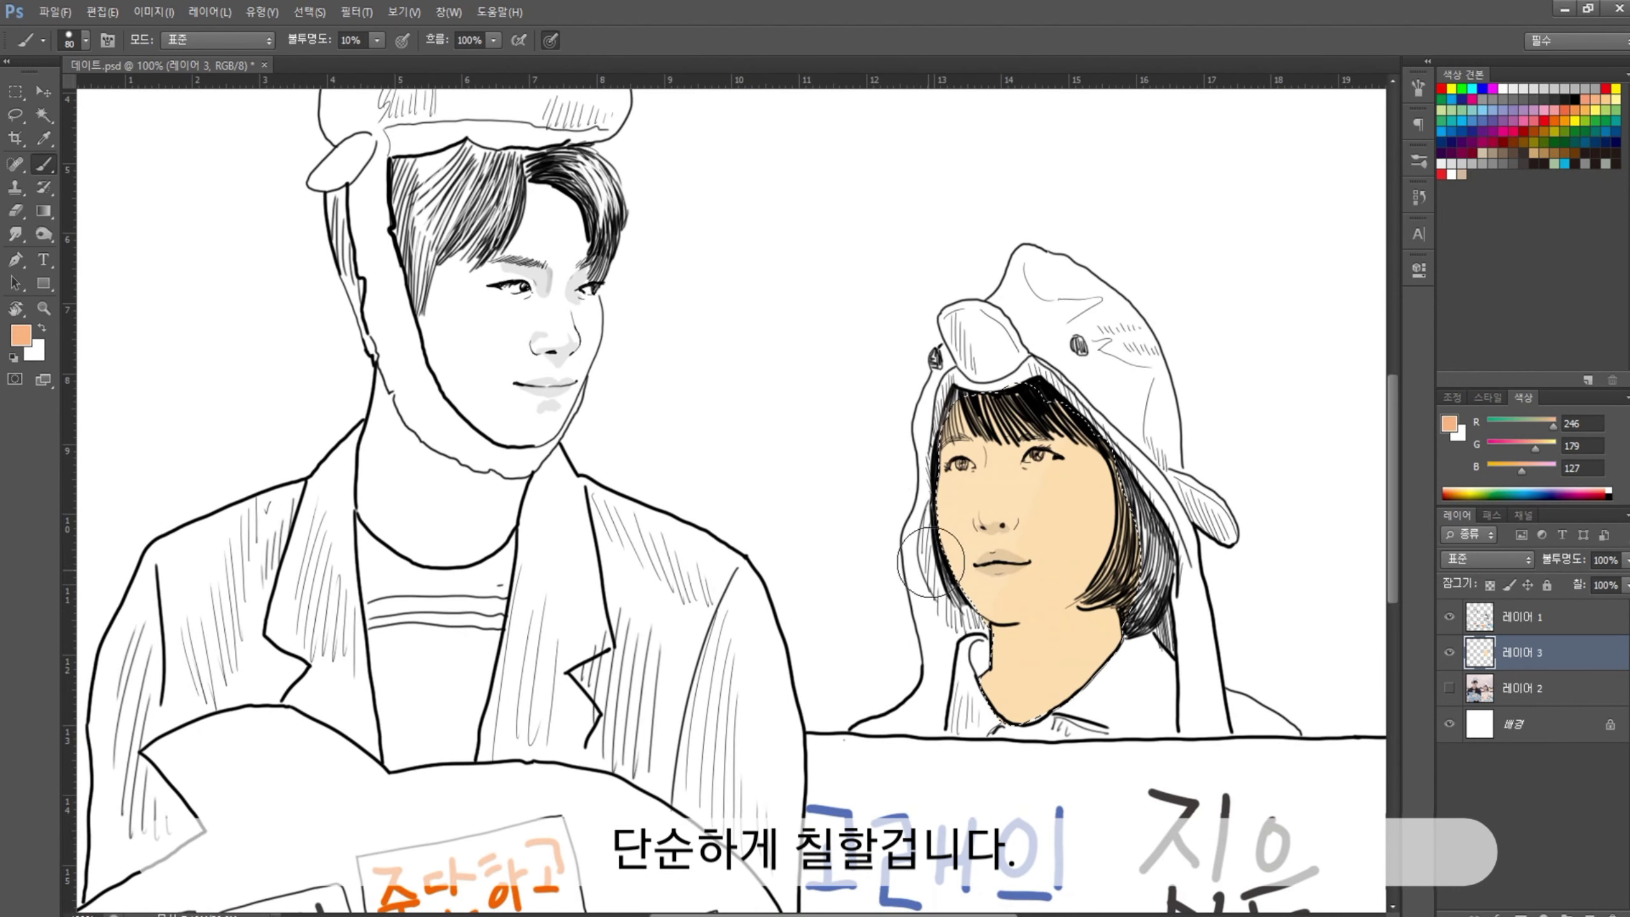
- Sample the girl's skin colour and paint the man's face and neck peach with a size-30 brush
key(b)
alt+click(1057, 494)
mouse_move(533, 186)
mouse_down()
mouse_move(577, 295)
mouse_move(507, 302)
mouse_move(534, 273)
mouse_move(513, 410)
mouse_move(559, 437)
mouse_up()
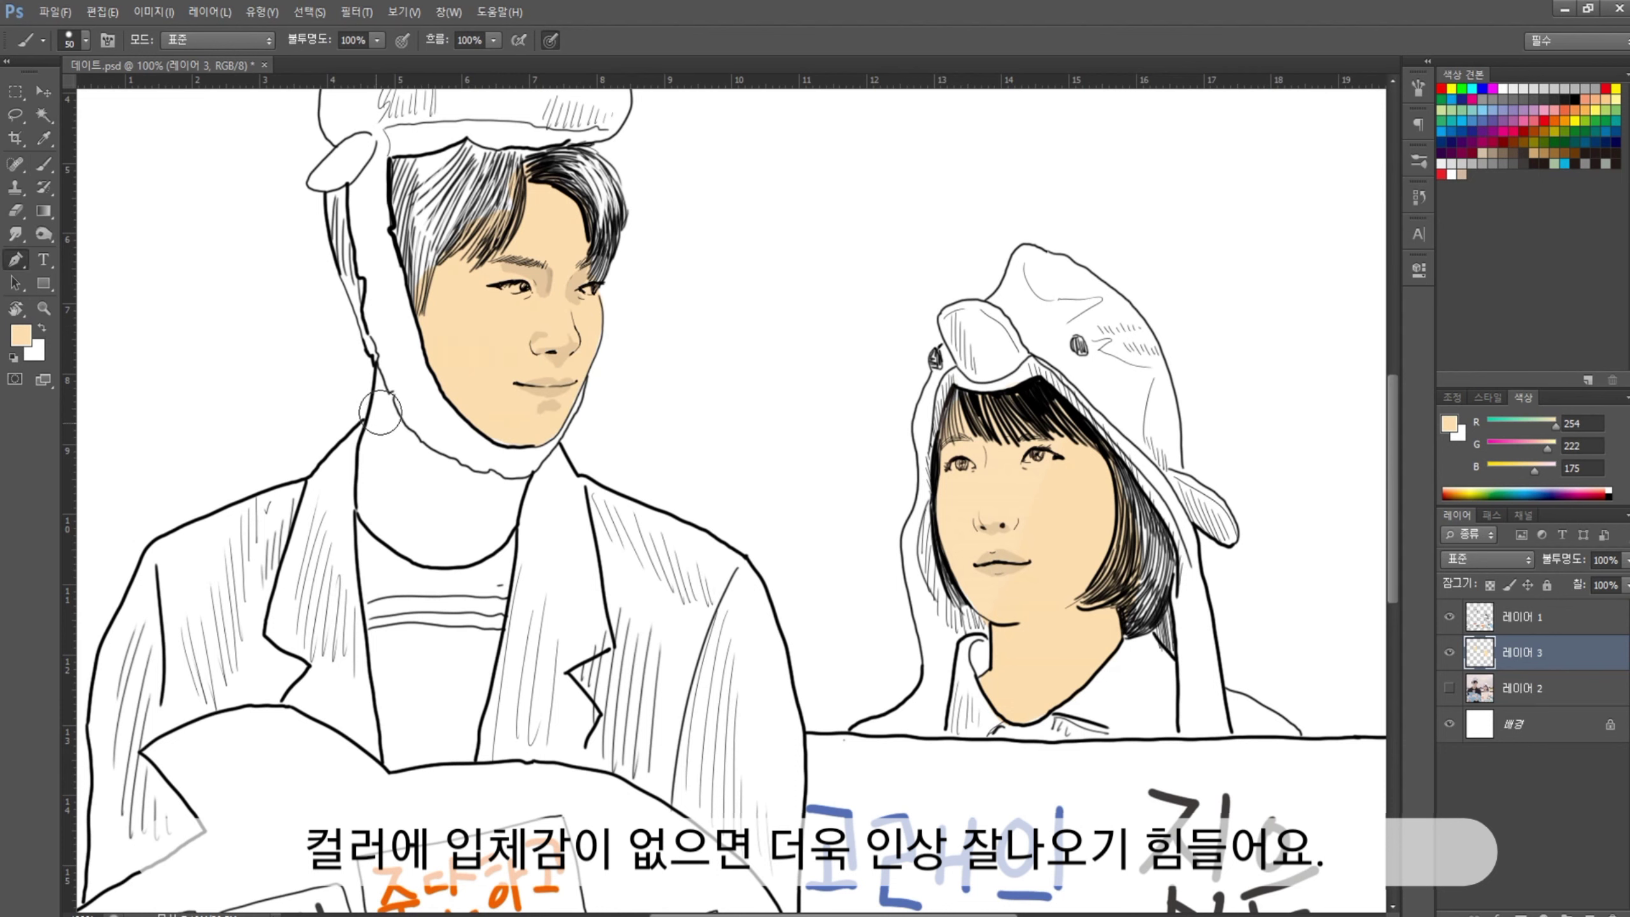
key(bracketright)
key(bracketright)
mouse_move(377, 378)
mouse_down()
mouse_move(365, 494)
mouse_move(507, 462)
mouse_up()
drag(398, 514, 466, 545)
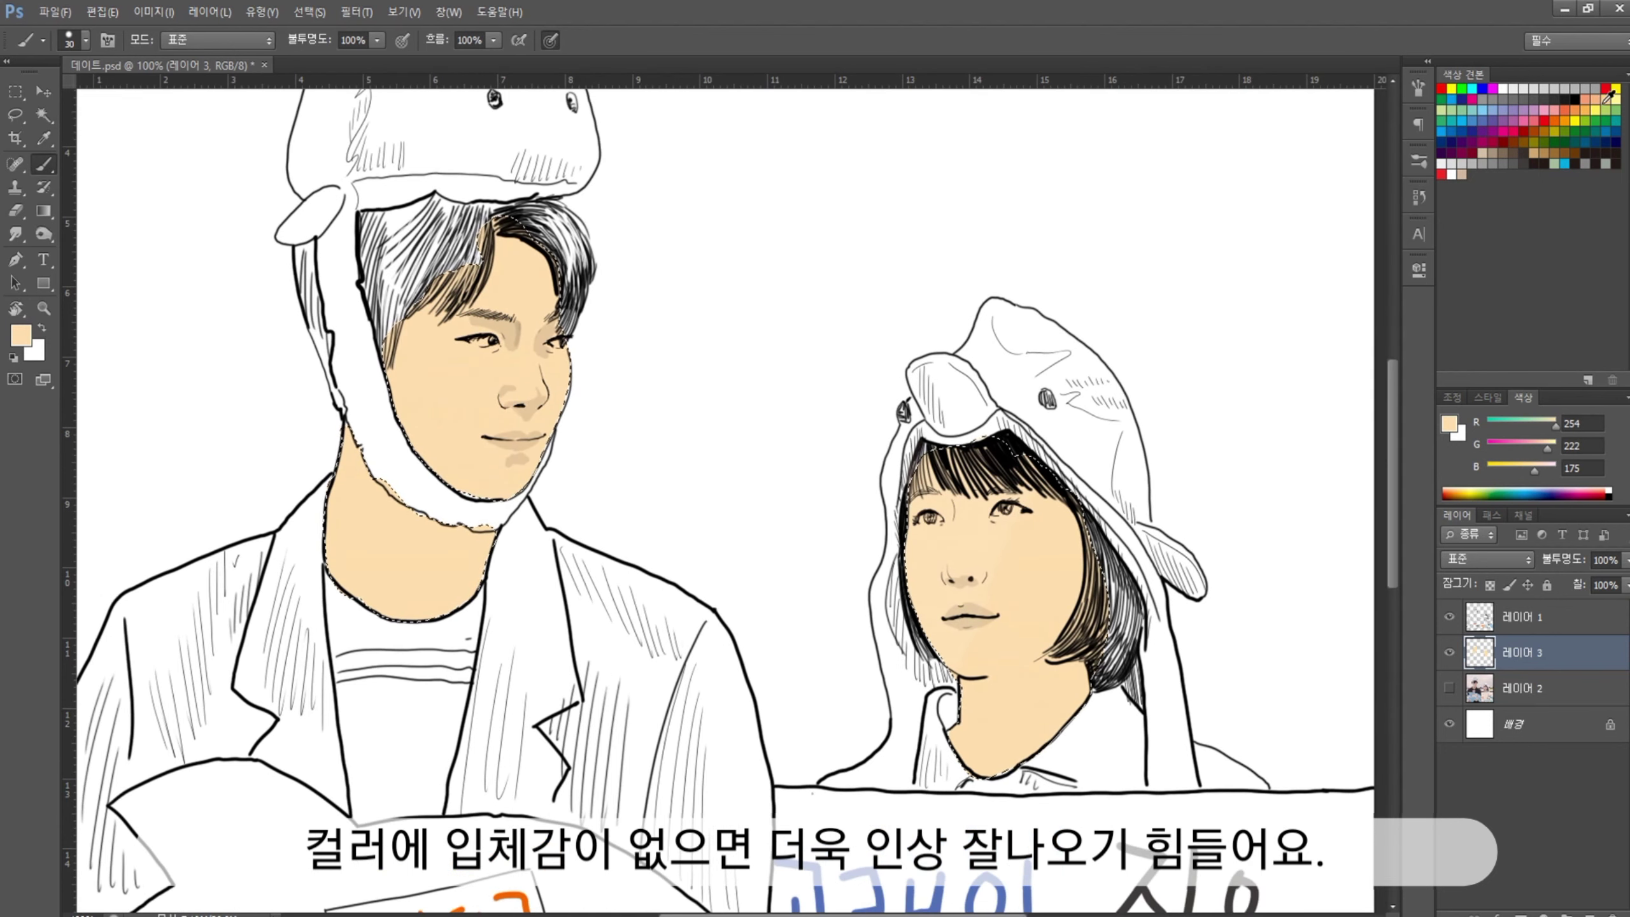
- Shade the girl's neck and jaw, add blush by her nose, and shade the man's neck at 10%
mouse_move(1078, 668)
mouse_down()
mouse_move(963, 764)
mouse_move(979, 770)
mouse_move(1027, 719)
mouse_up()
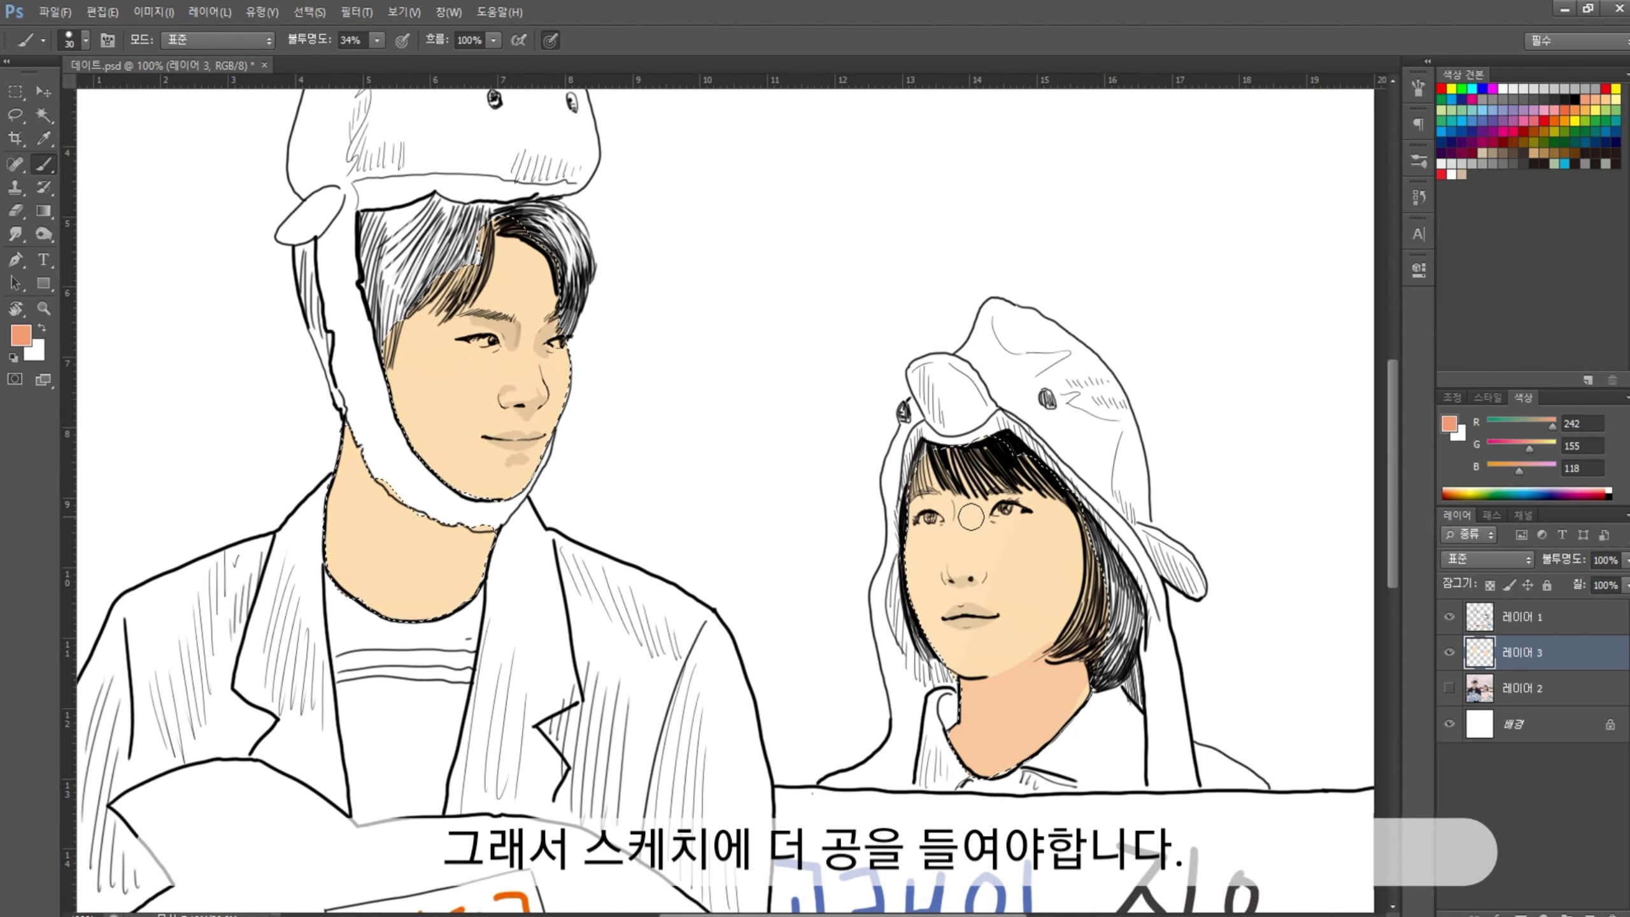
key(bracketleft)
key(bracketleft)
drag(937, 508, 948, 579)
key(1)
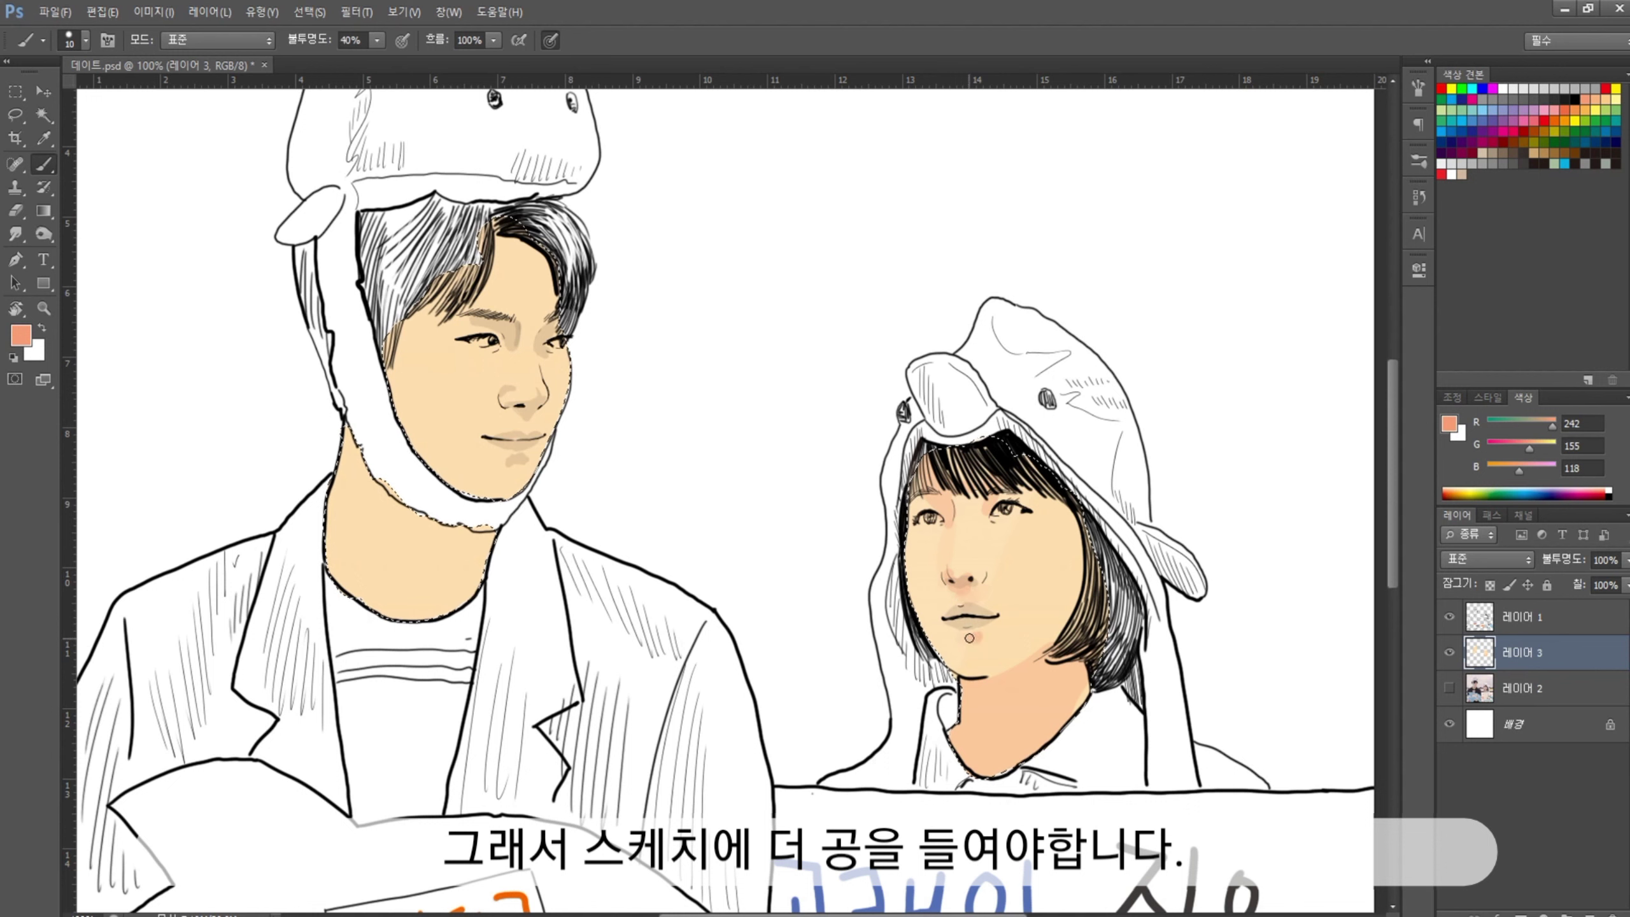
drag(1058, 578, 1075, 712)
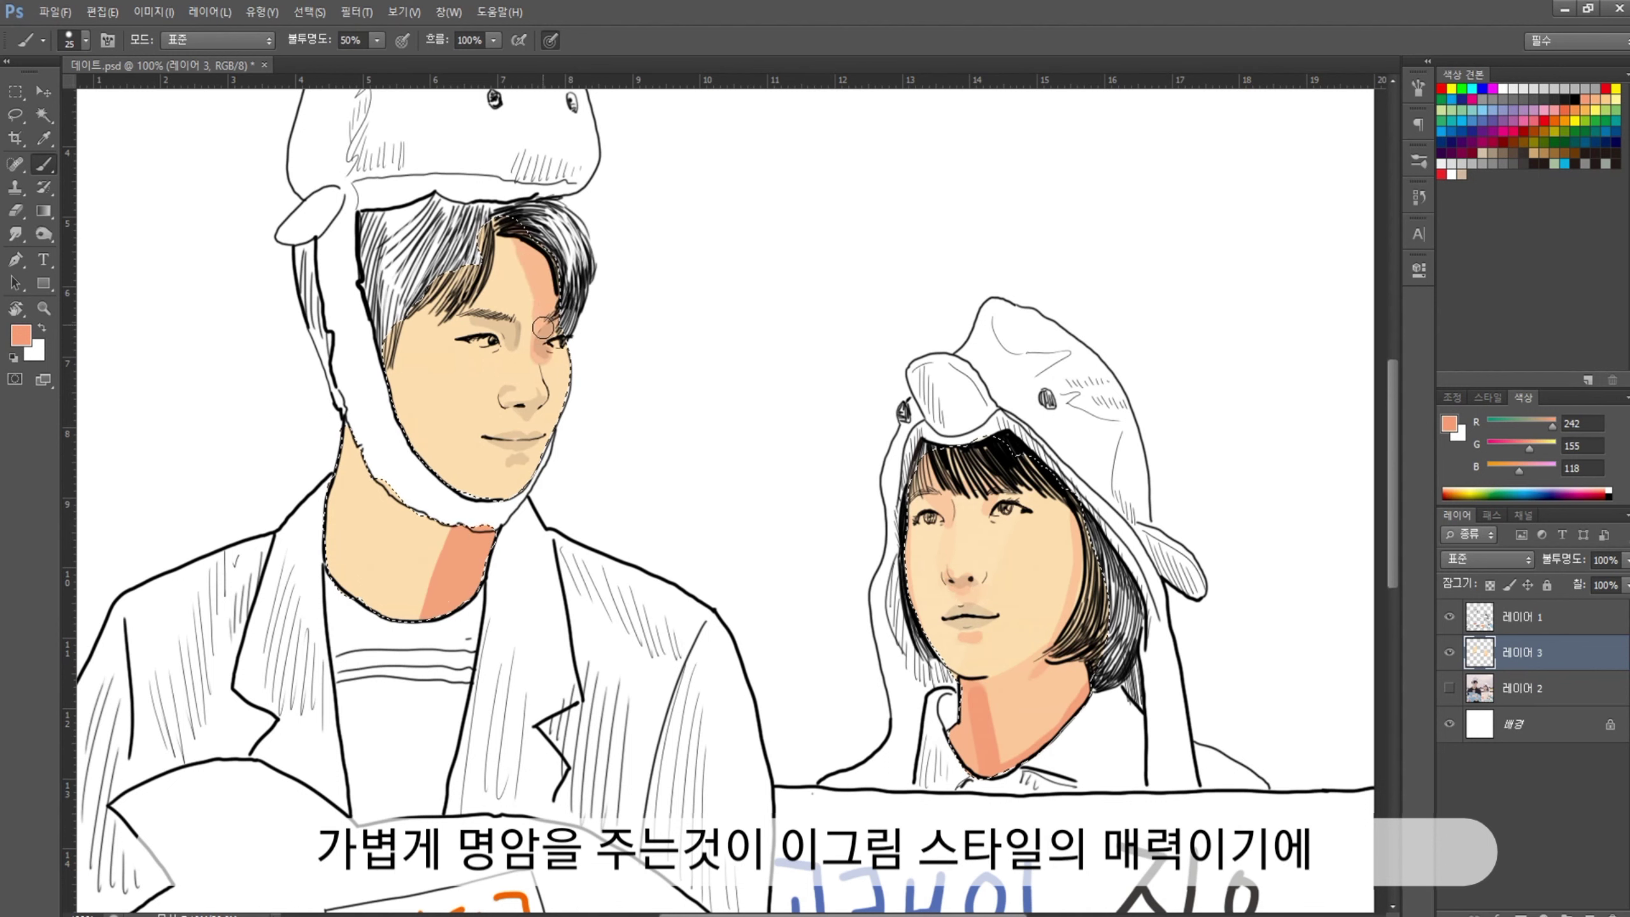
key(2)
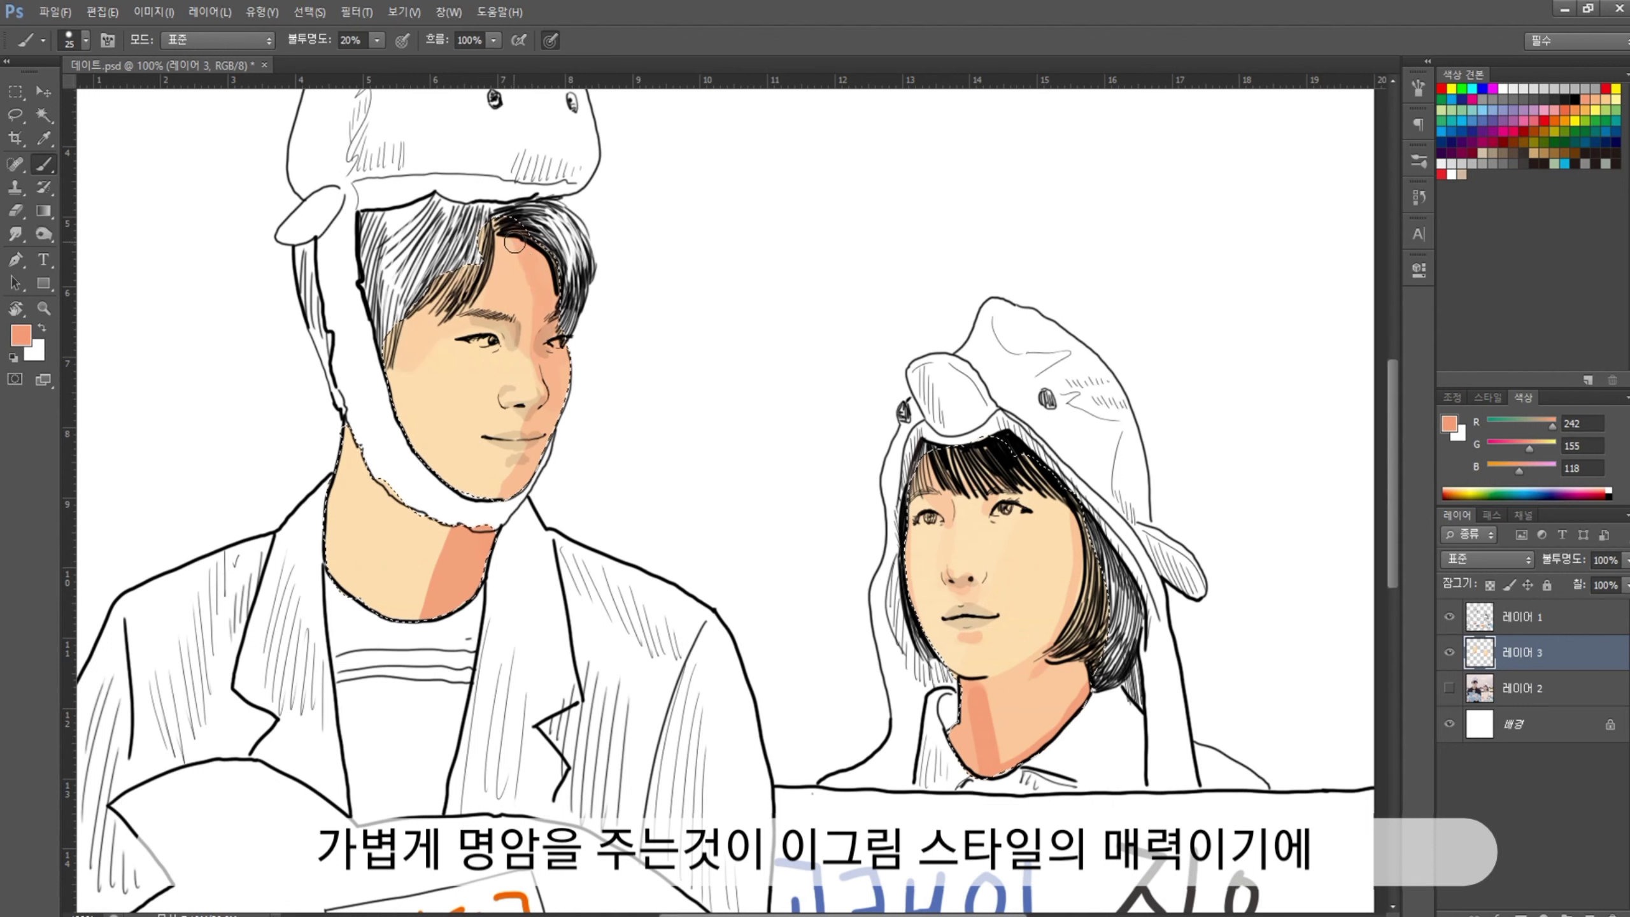
key(1)
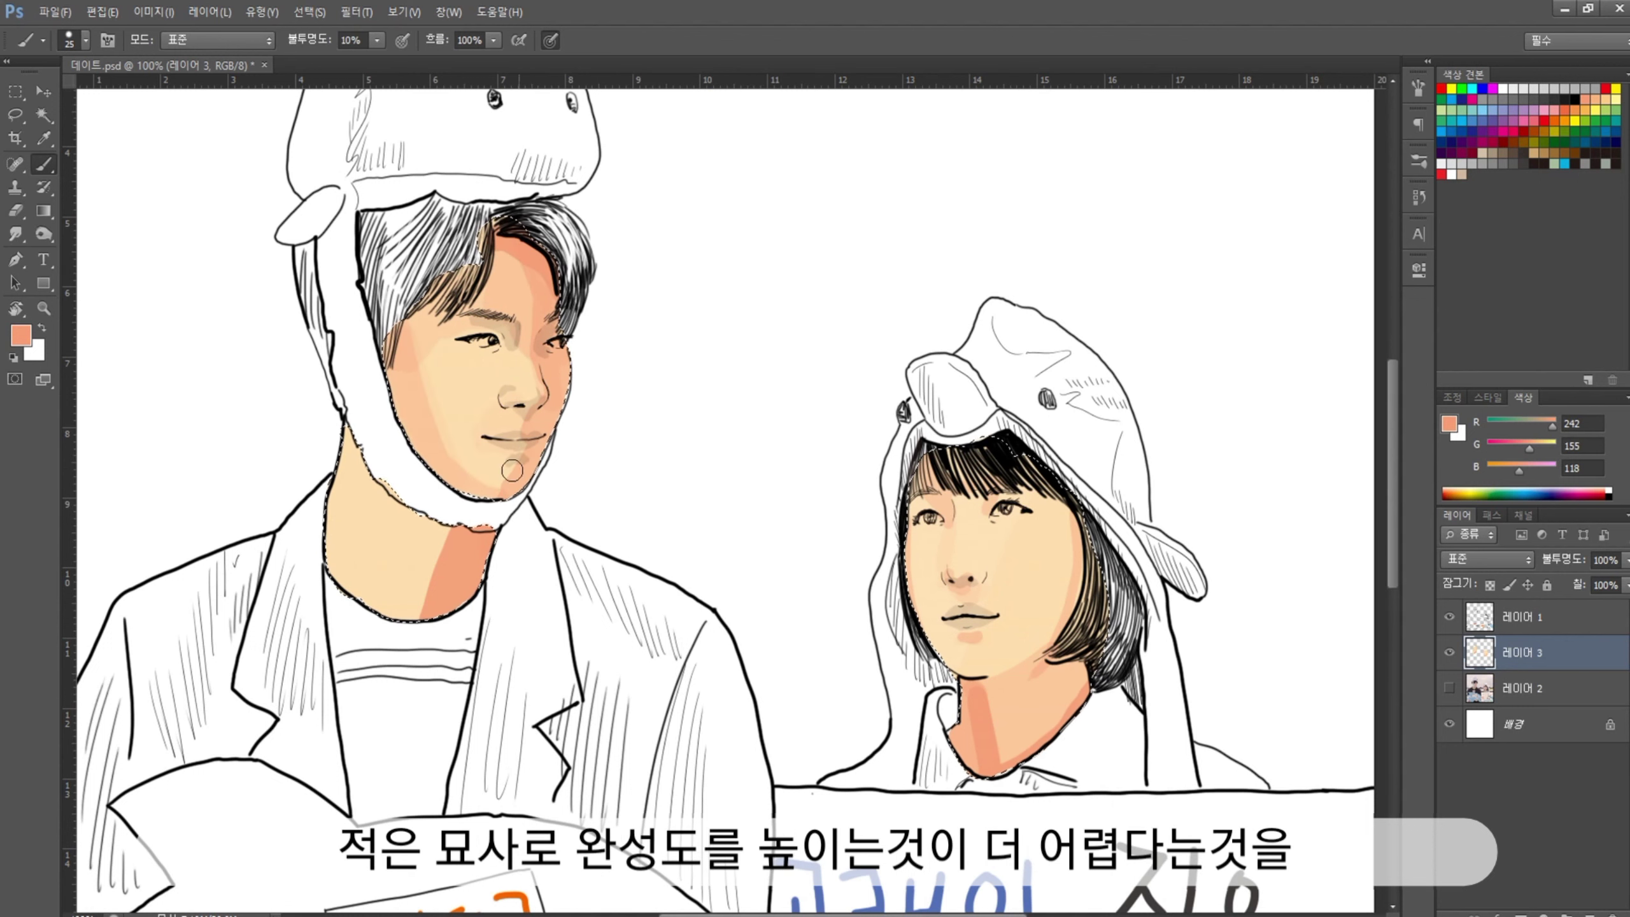
mouse_move(338, 603)
mouse_down()
mouse_move(442, 539)
mouse_move(386, 598)
mouse_up()
- Add white and light-skin highlights, varying brush size and opacity between 20% and 100%
alt+click(372, 579)
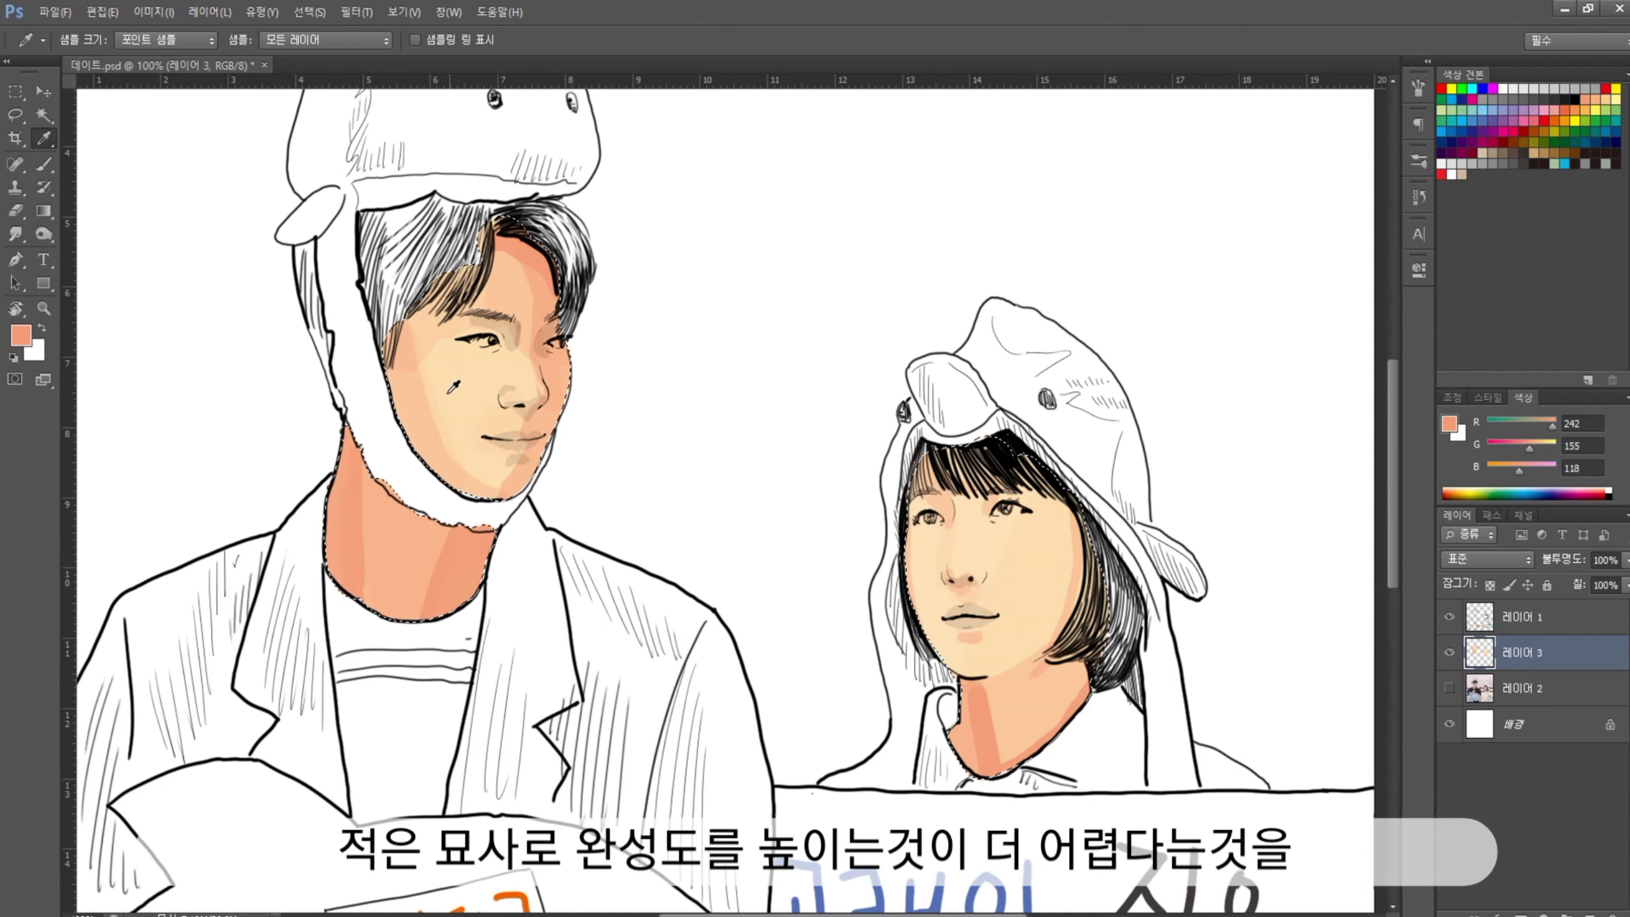
key(3)
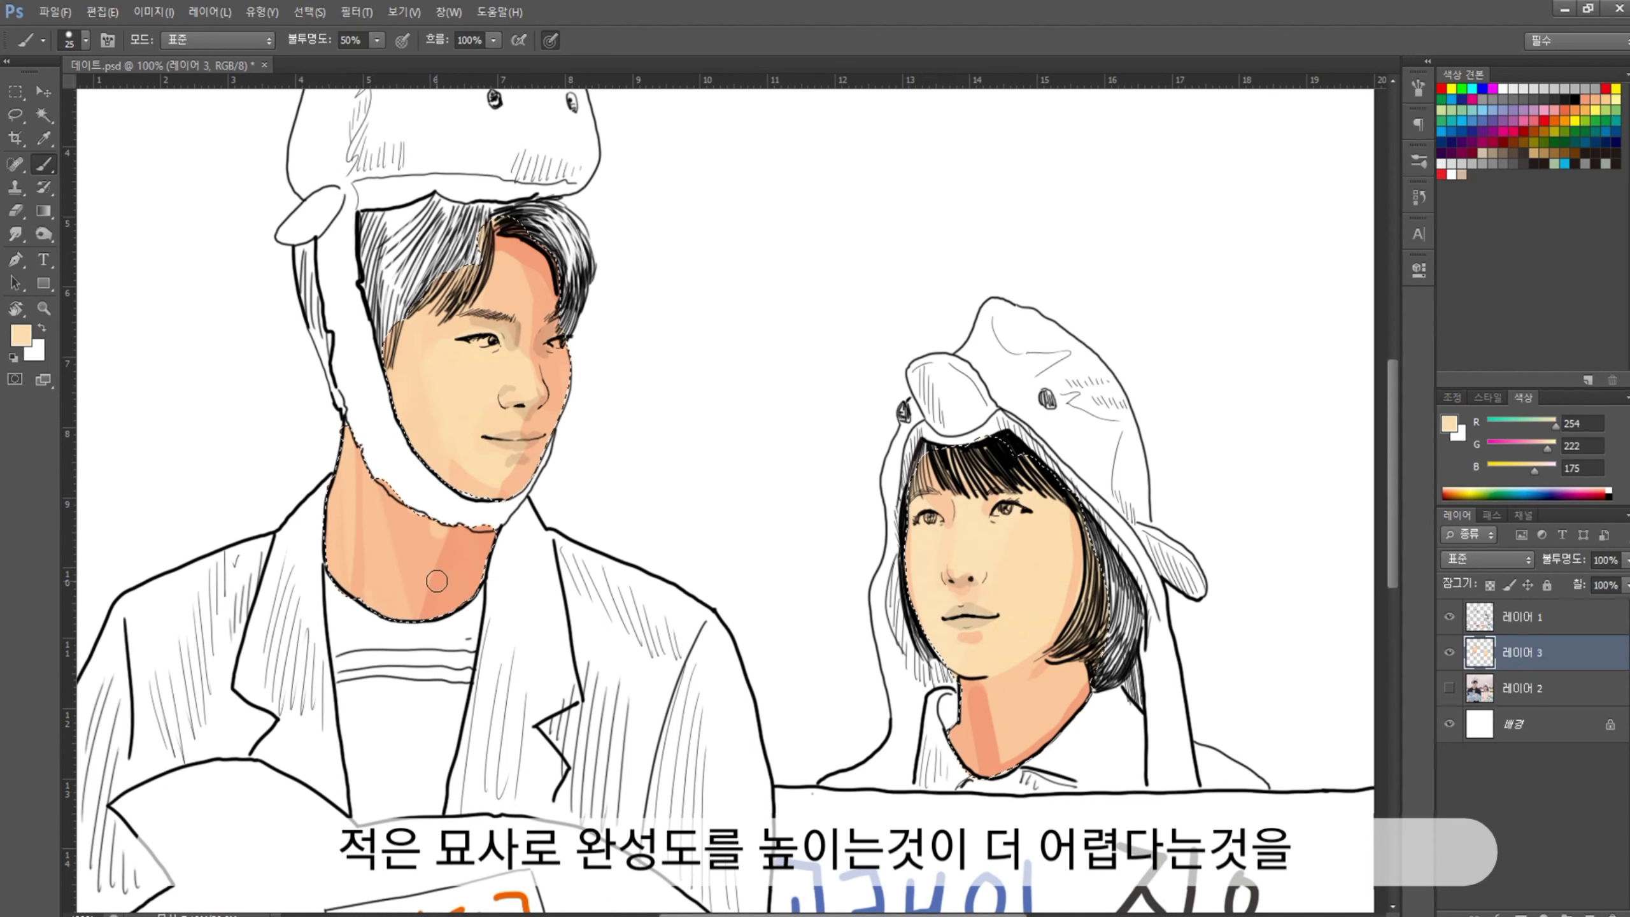
alt+click(507, 507)
key(bracketleft)
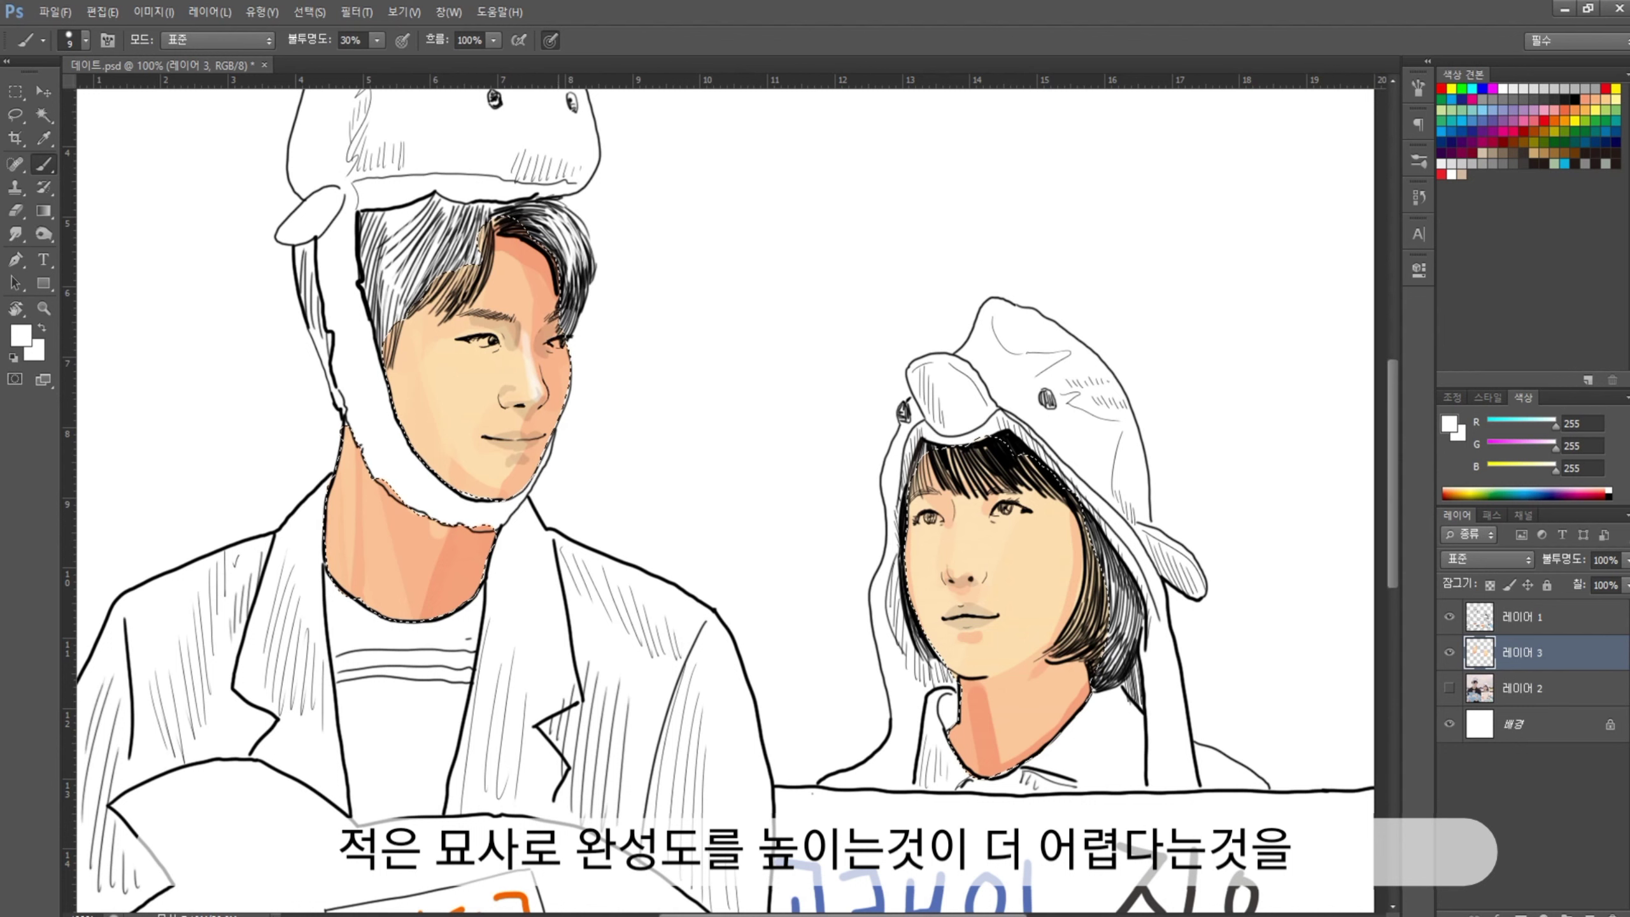
key(6)
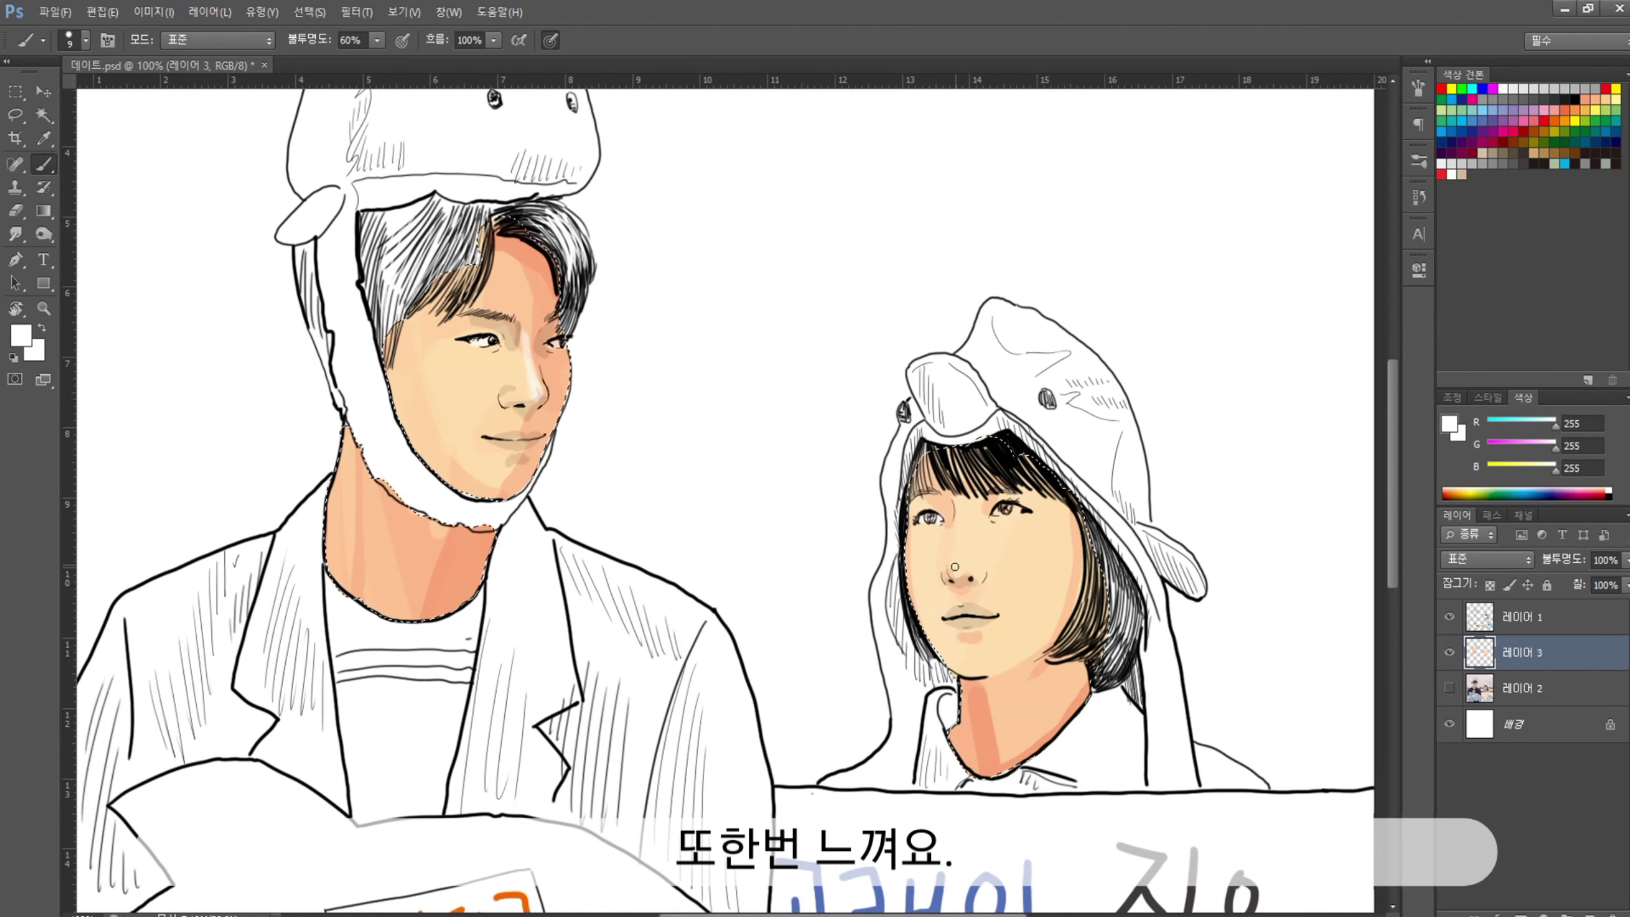
key(6)
alt+click(507, 470)
key(0)
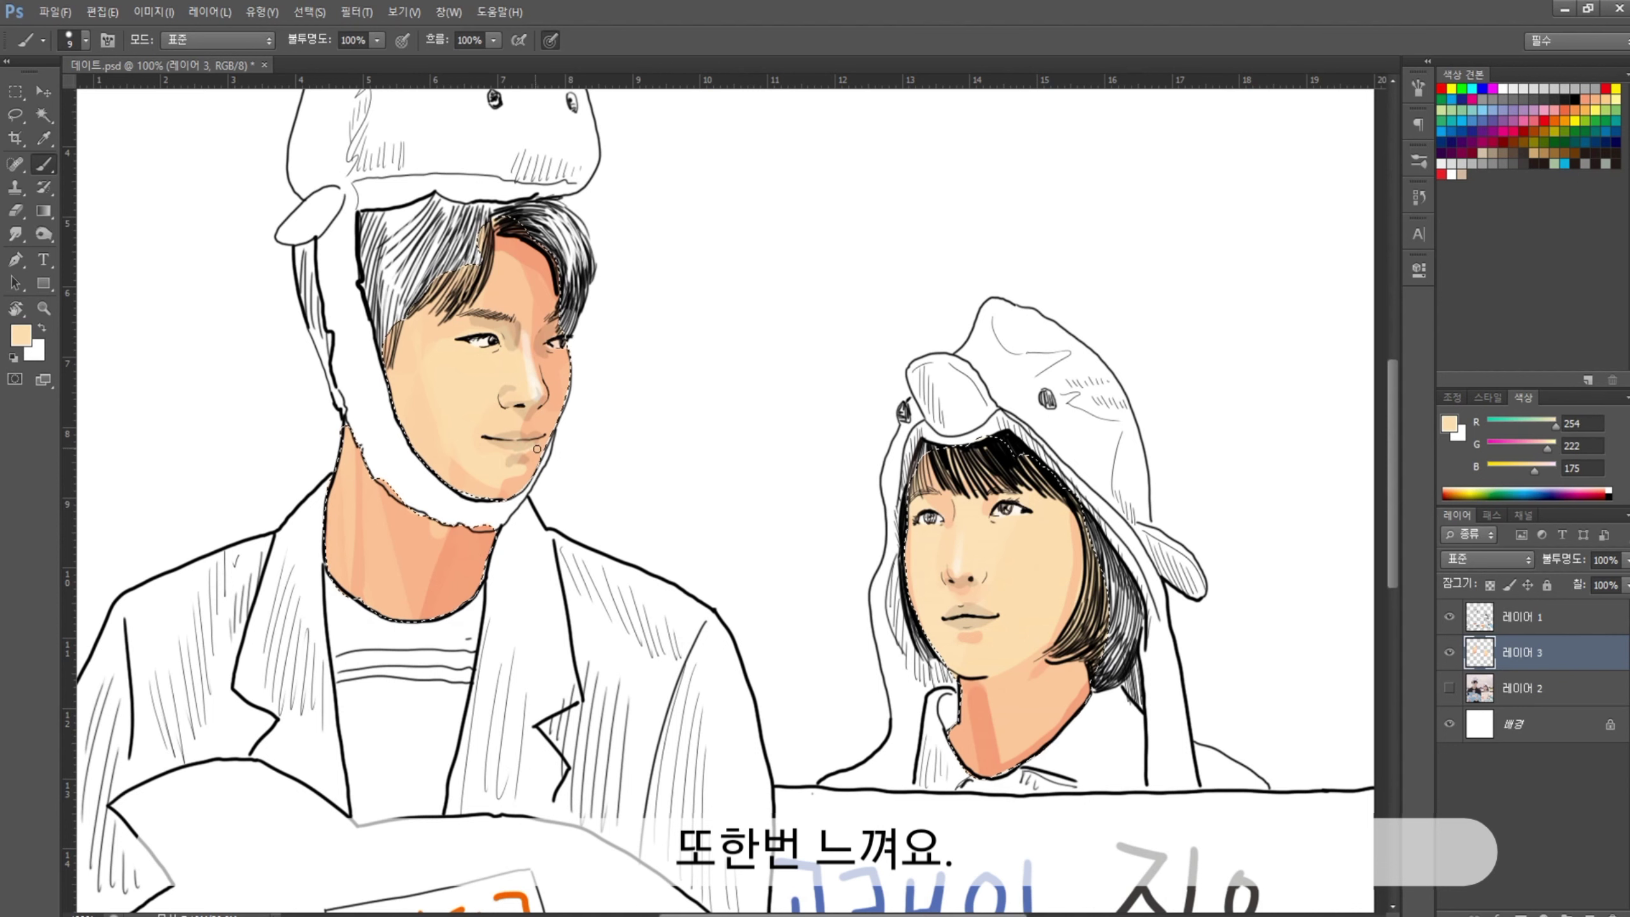
alt+click(552, 469)
key(bracketright)
key(bracketright)
key(2)
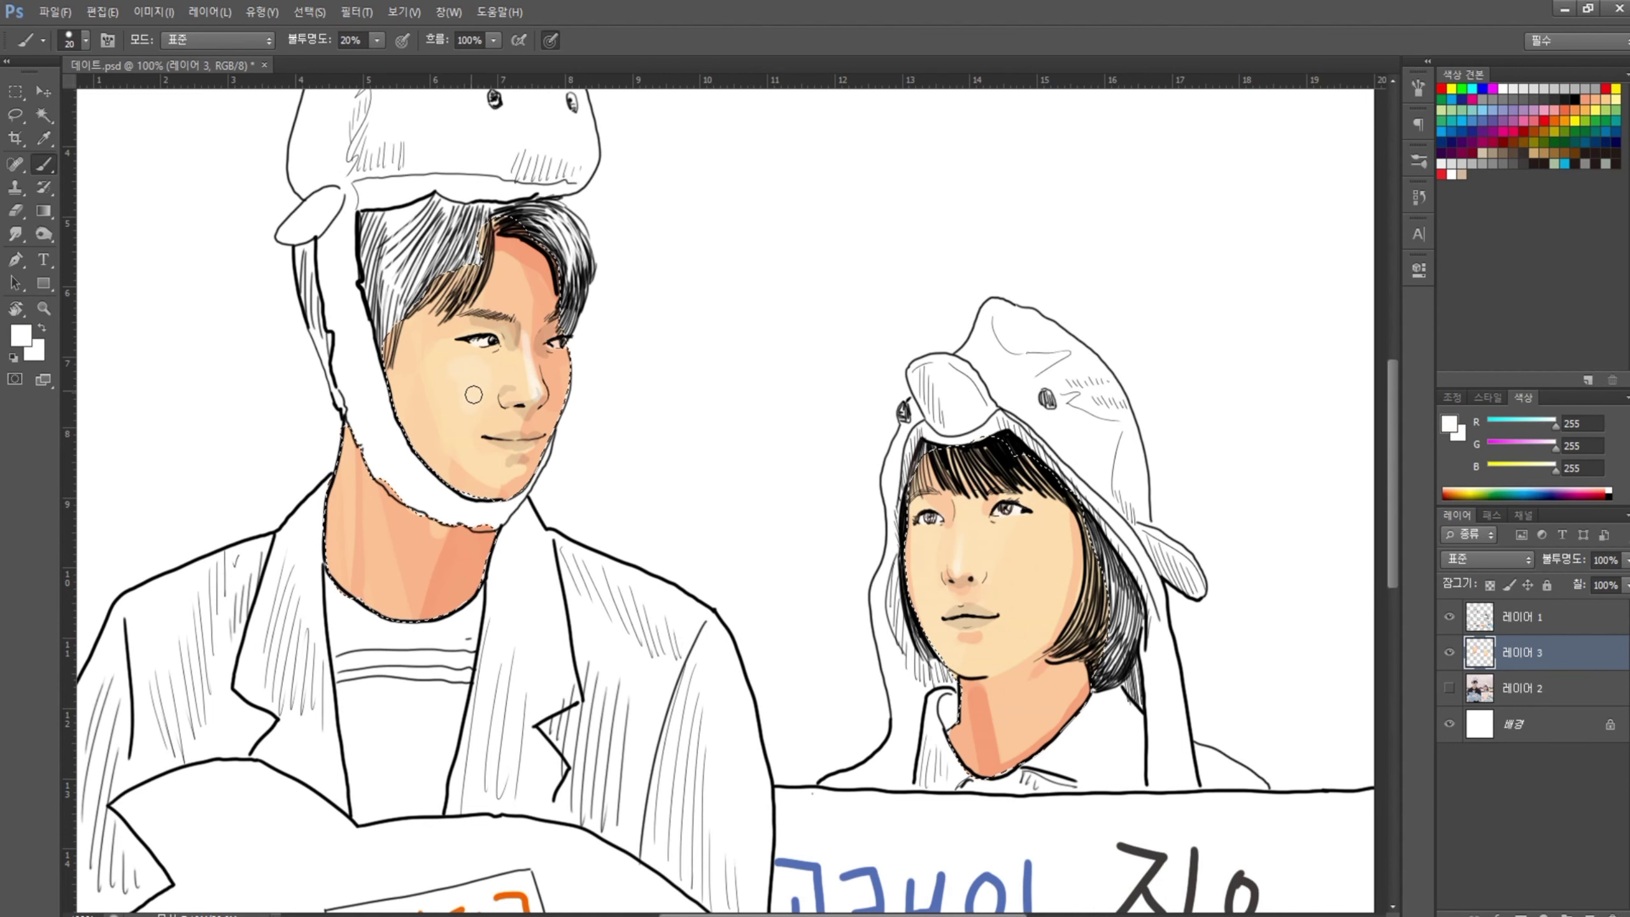
- Pick orange, deeper skin and near-white tones with a size-10 brush at low opacity
alt+click(988, 712)
key(bracketleft)
key(9)
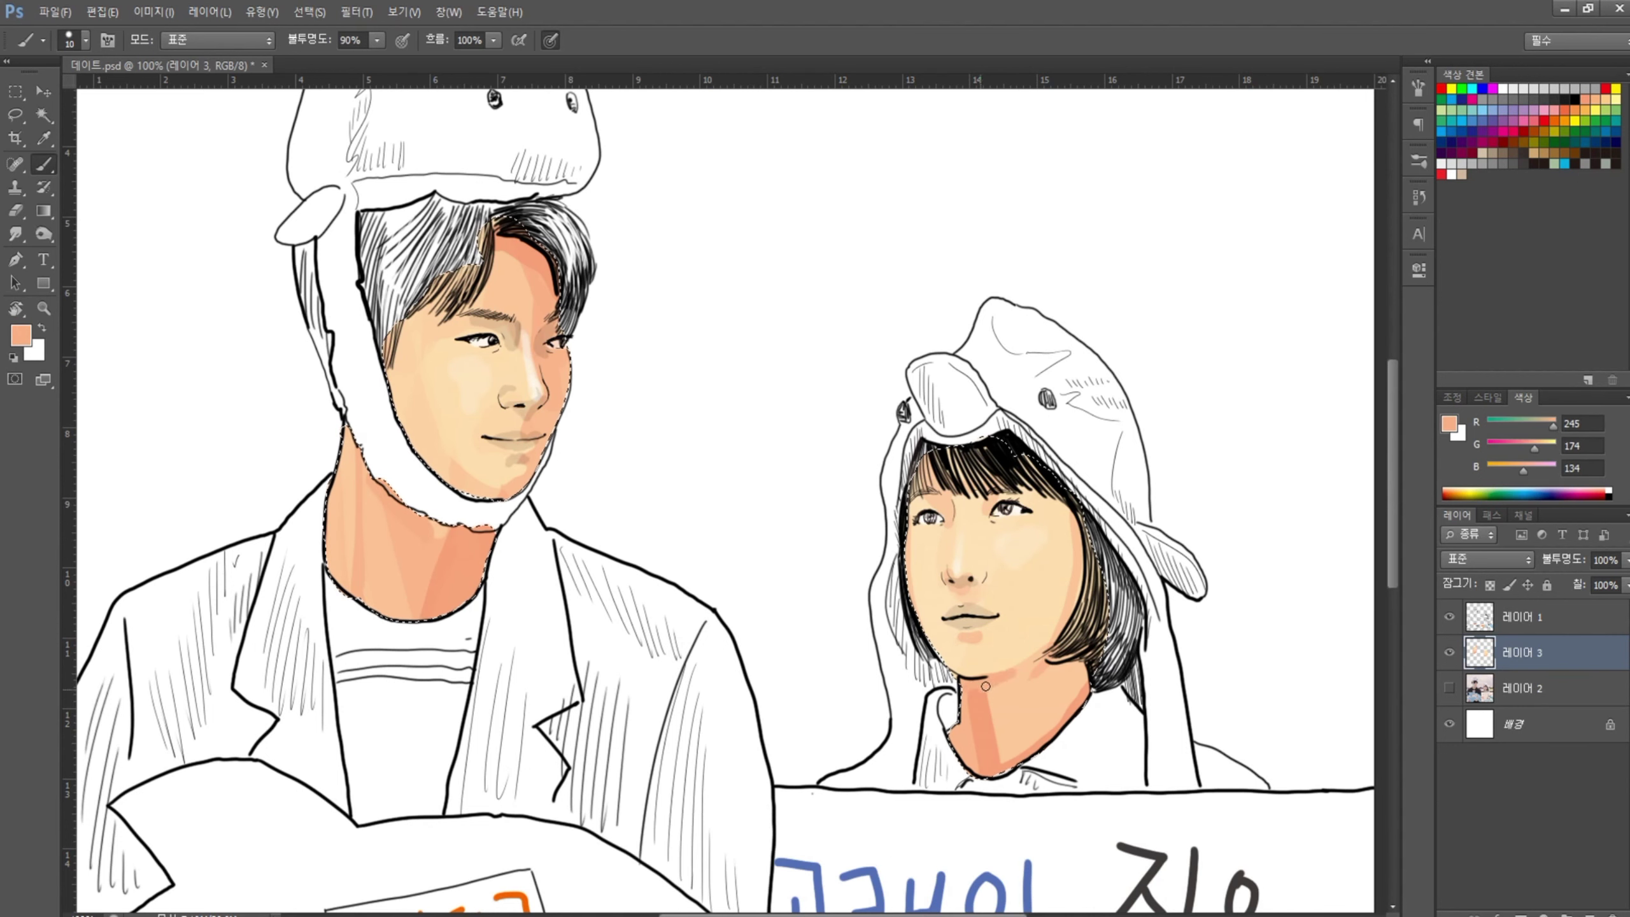
alt+click(953, 619)
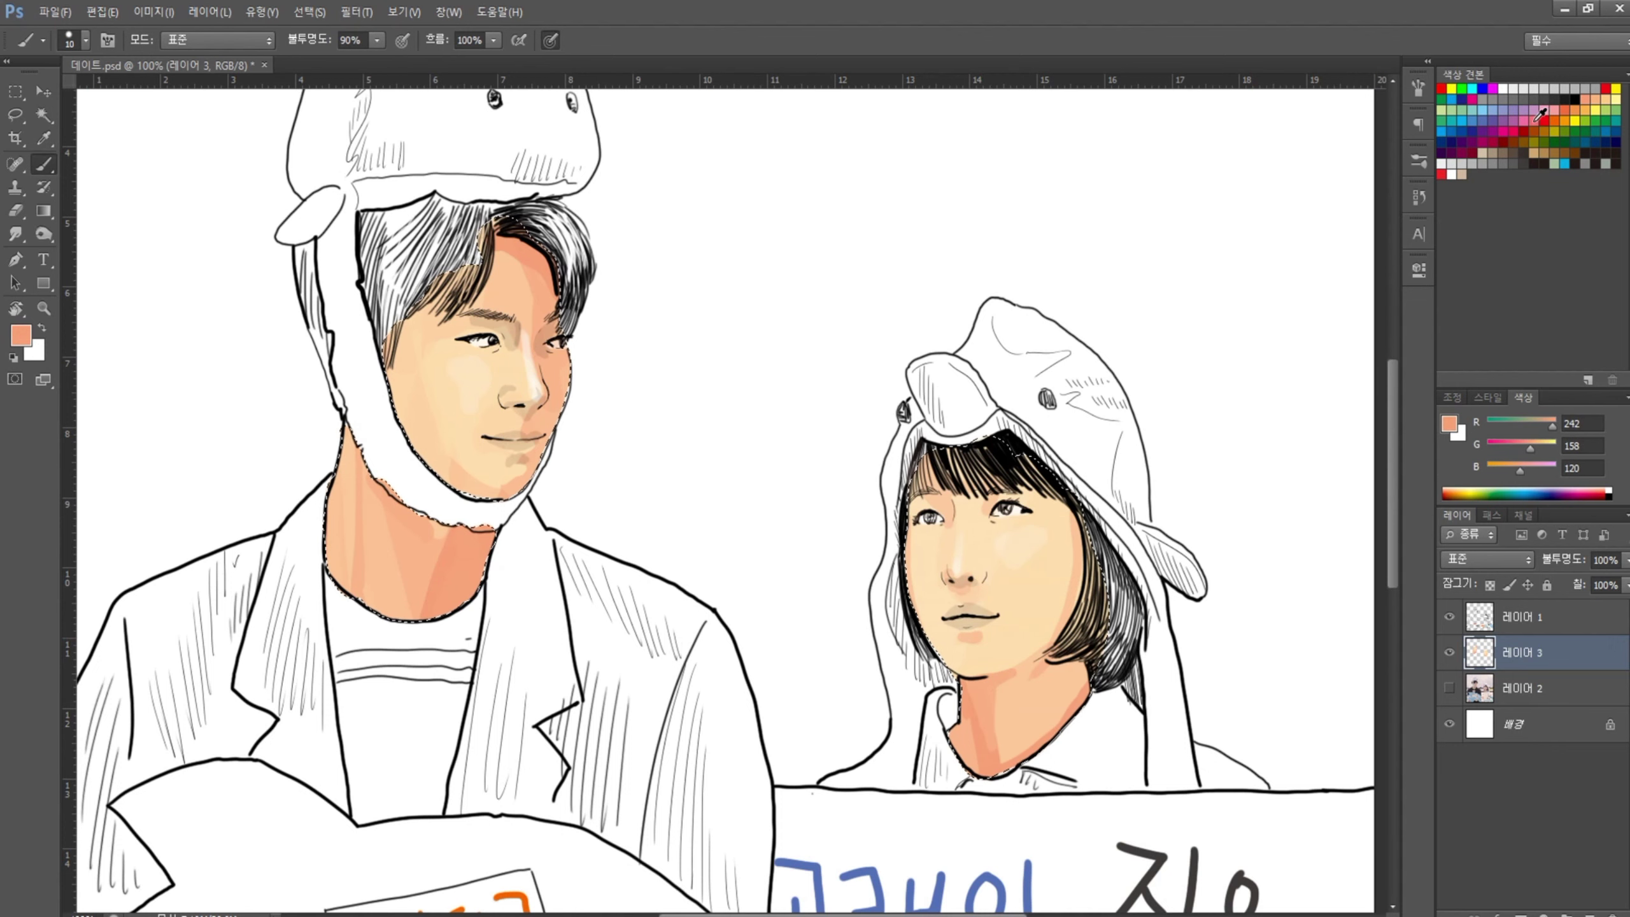
click(1452, 174)
scroll(937, 578, up, 1)
key(bracketleft)
key(bracketleft)
key(bracketleft)
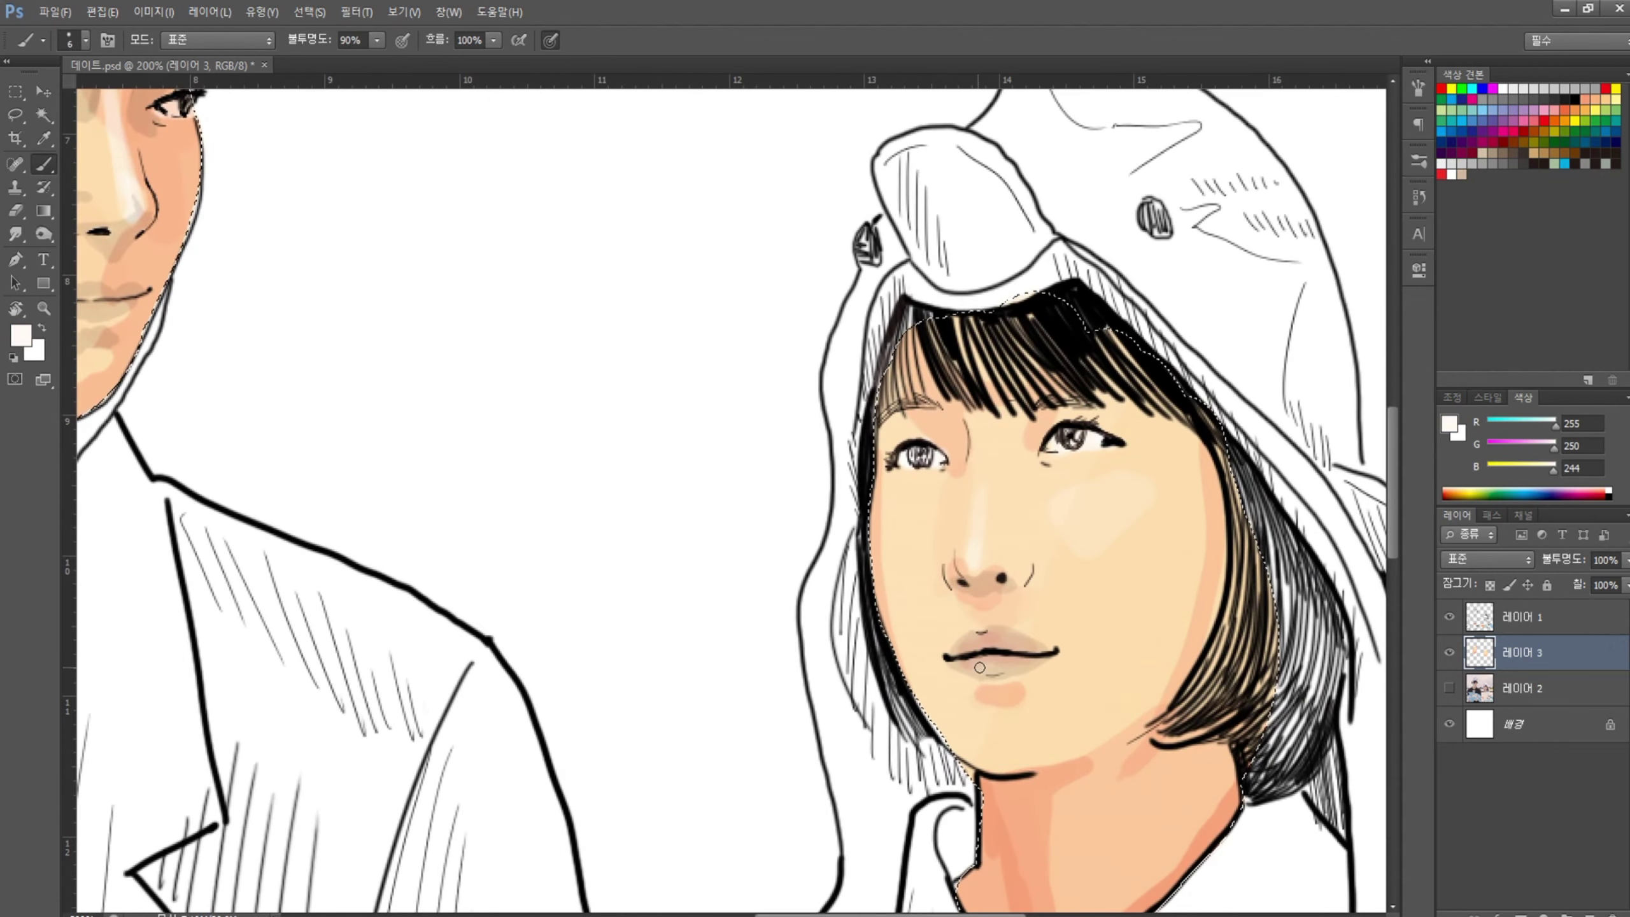
key(alt+bracketright)
key(1)
key(4)
- Tint the lips dark orange, then choose a muted skin tone at 60% opacity
alt+click(981, 638)
key(bracketright)
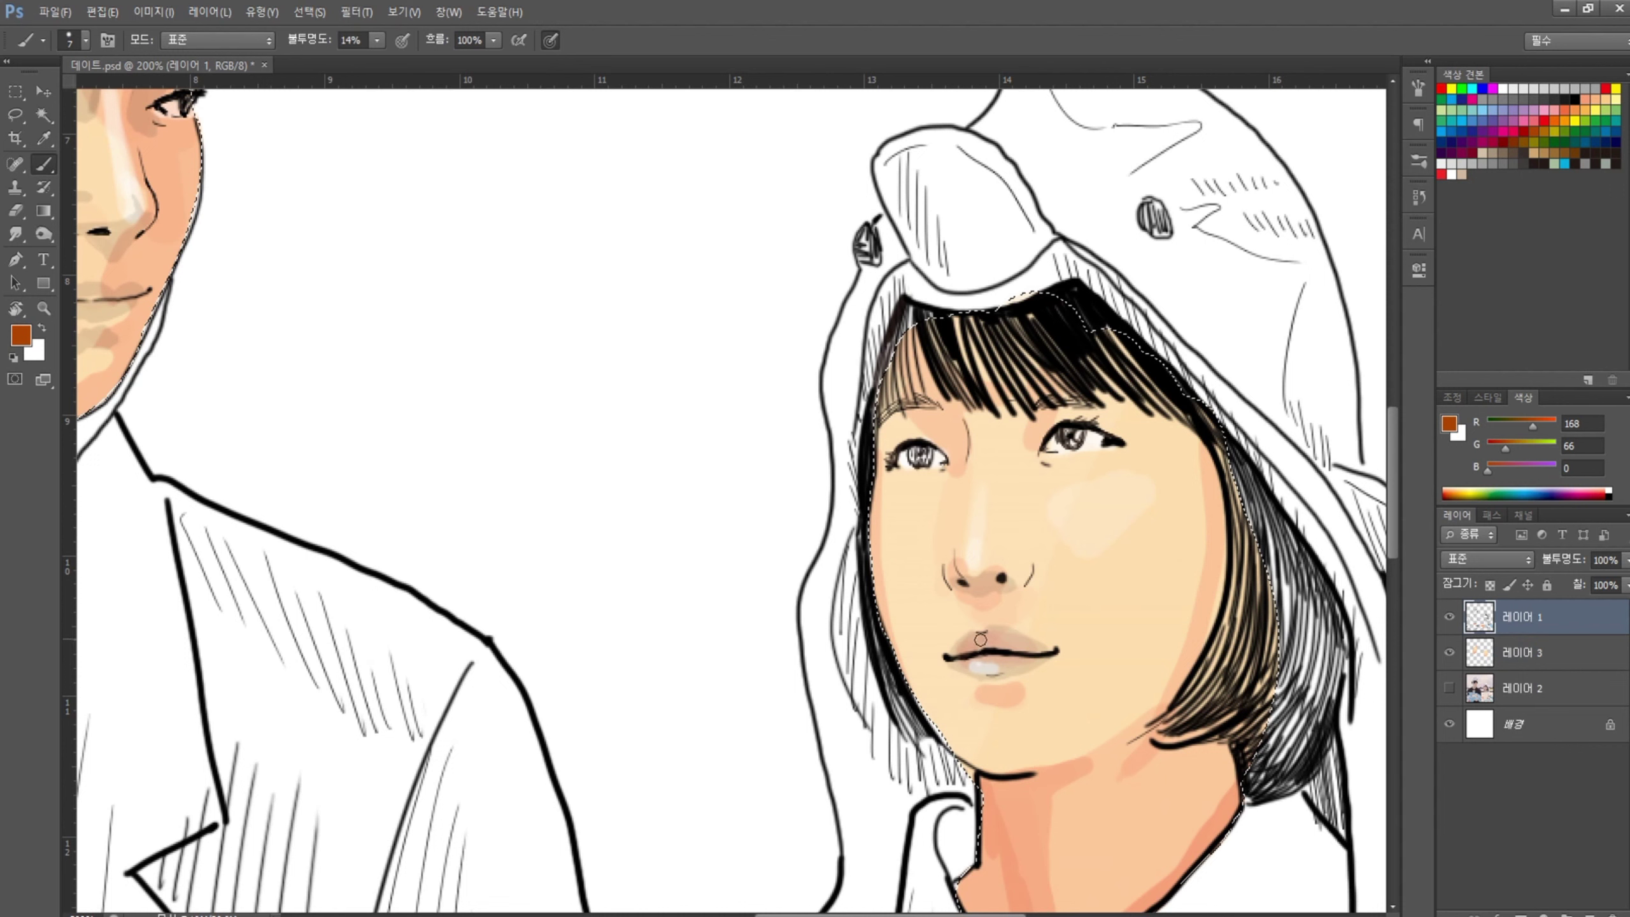
drag(982, 629, 1321, 806)
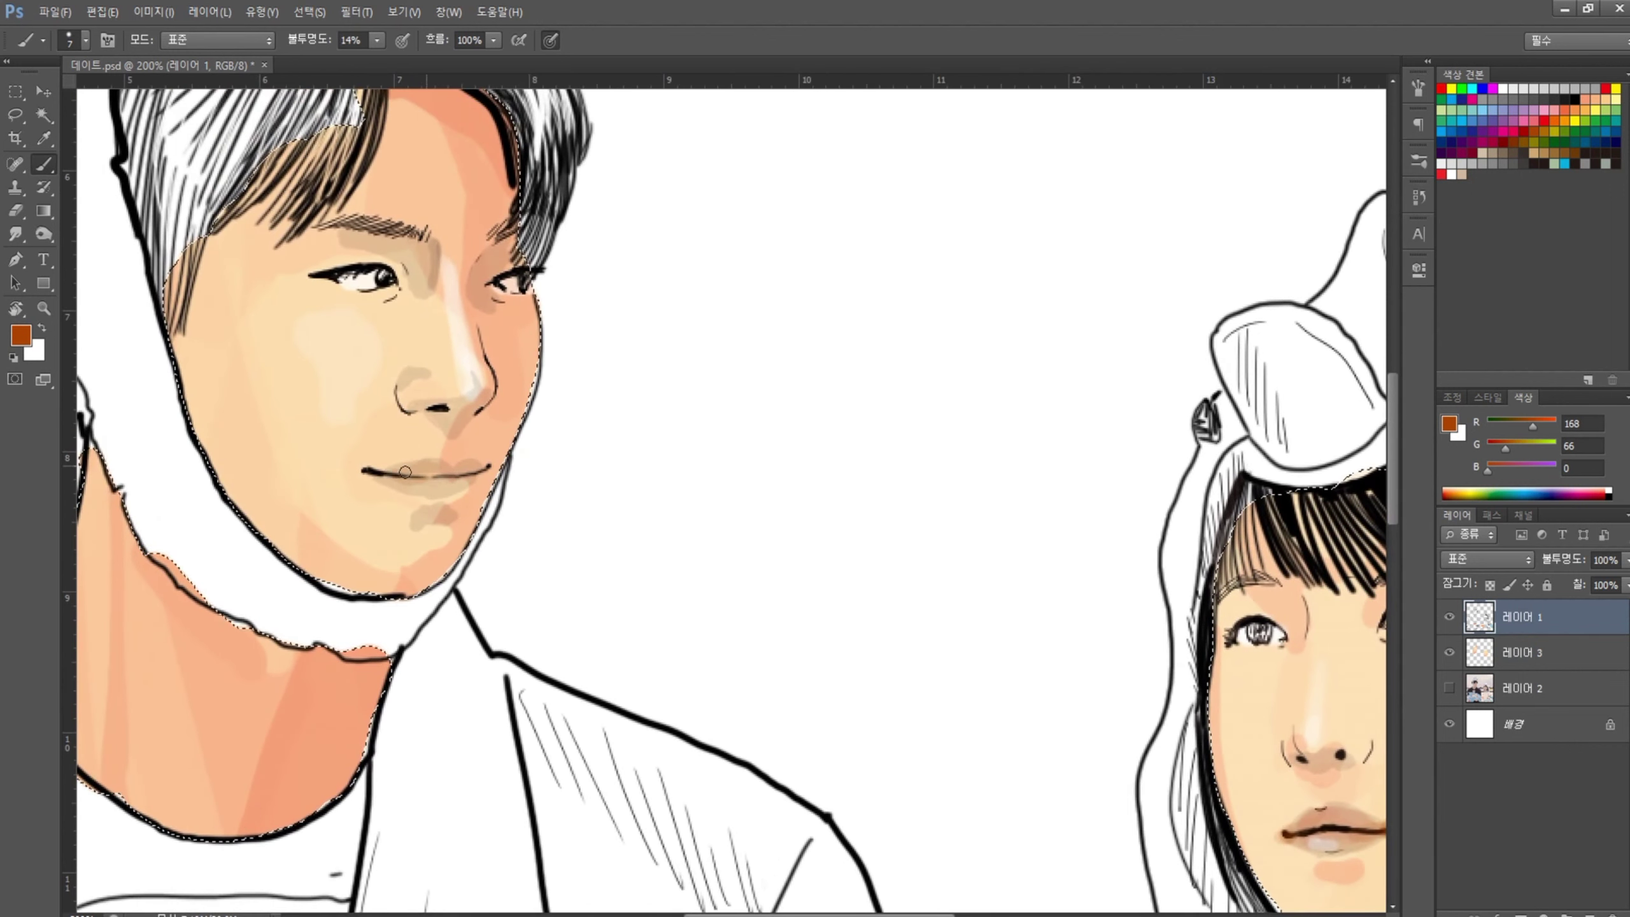
mouse_move(456, 469)
mouse_down()
mouse_move(391, 478)
mouse_move(475, 475)
mouse_up()
key(ctrl+minus)
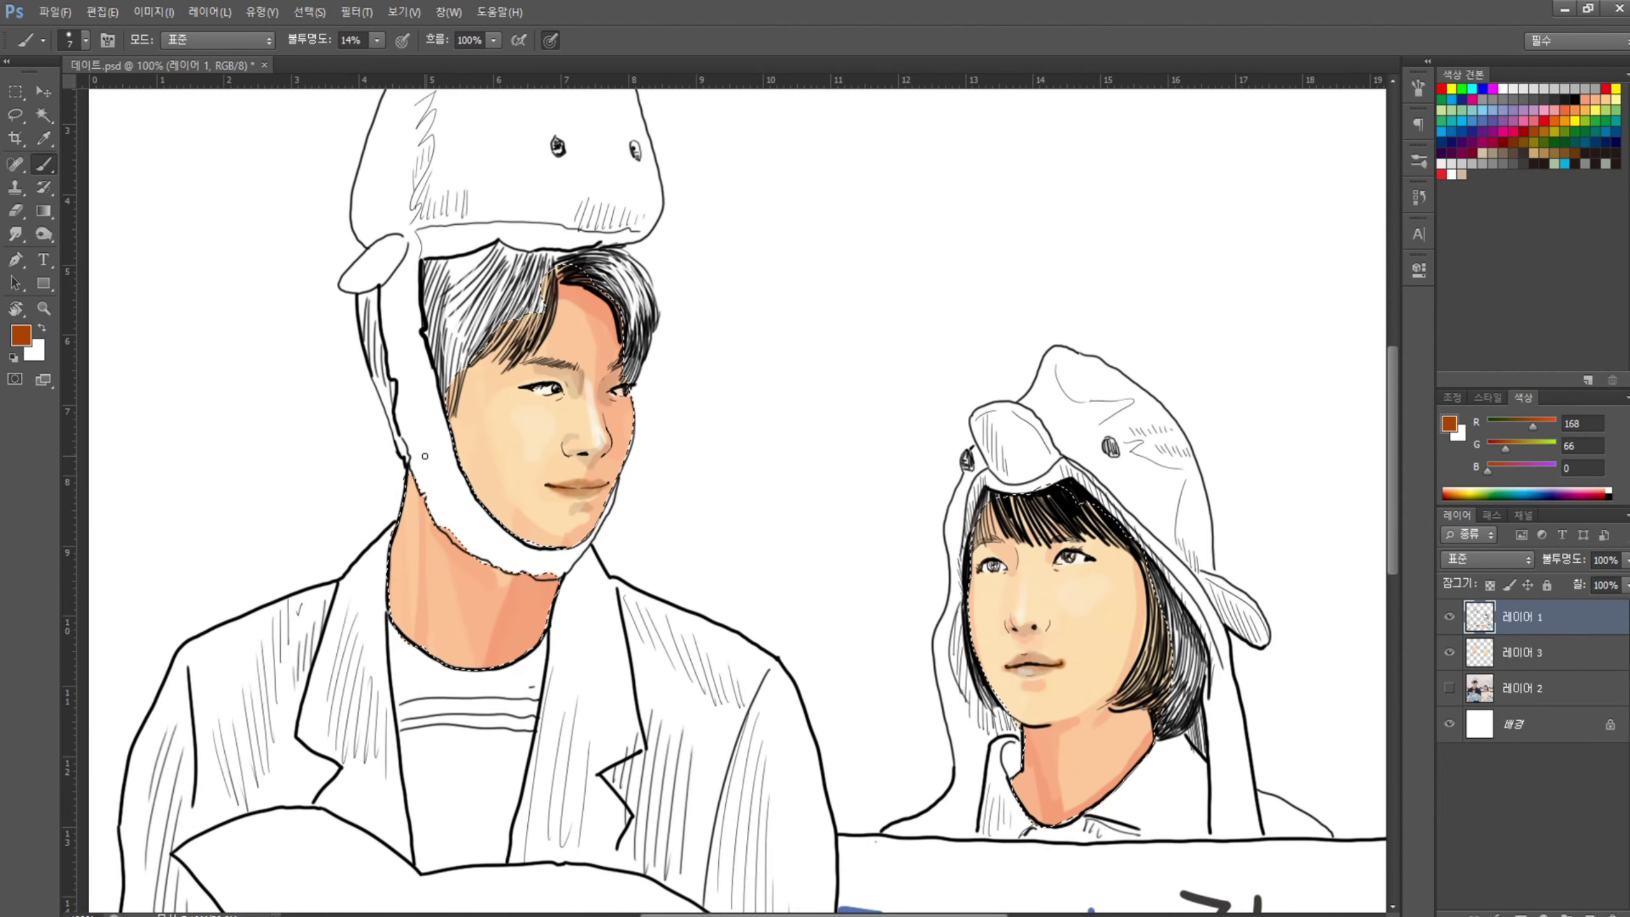
key(bracketright)
alt+click(564, 394)
key(6)
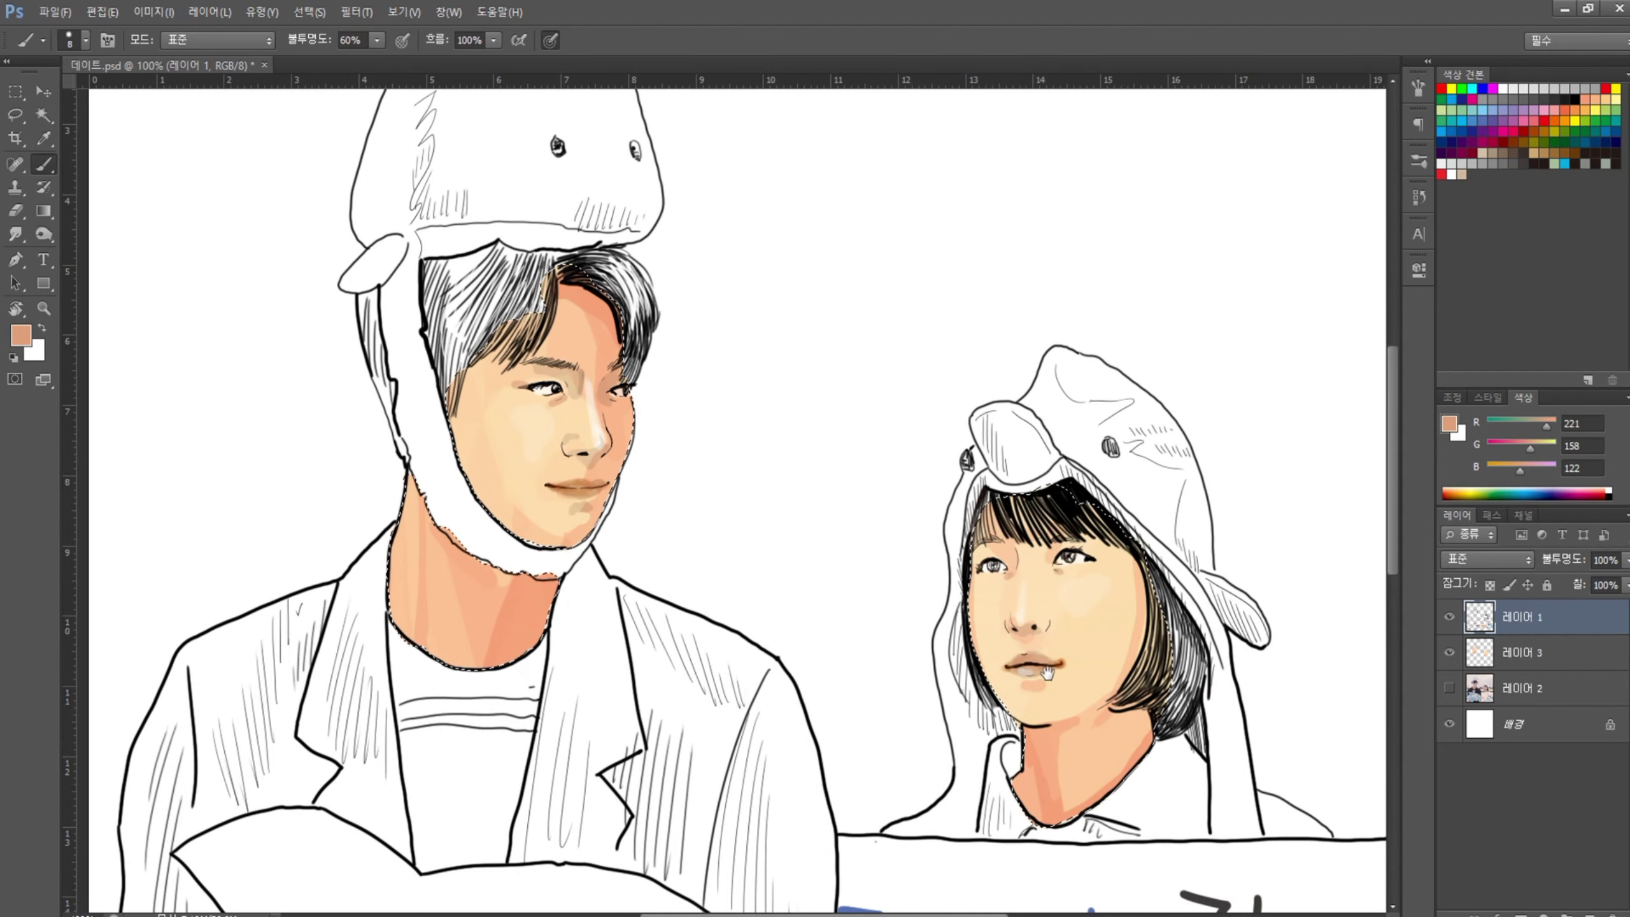
- Zoom out to the whole illustration and toggle the skin colour layer to compare
drag(975, 639, 977, 563)
key(ctrl+minus)
click(1450, 653)
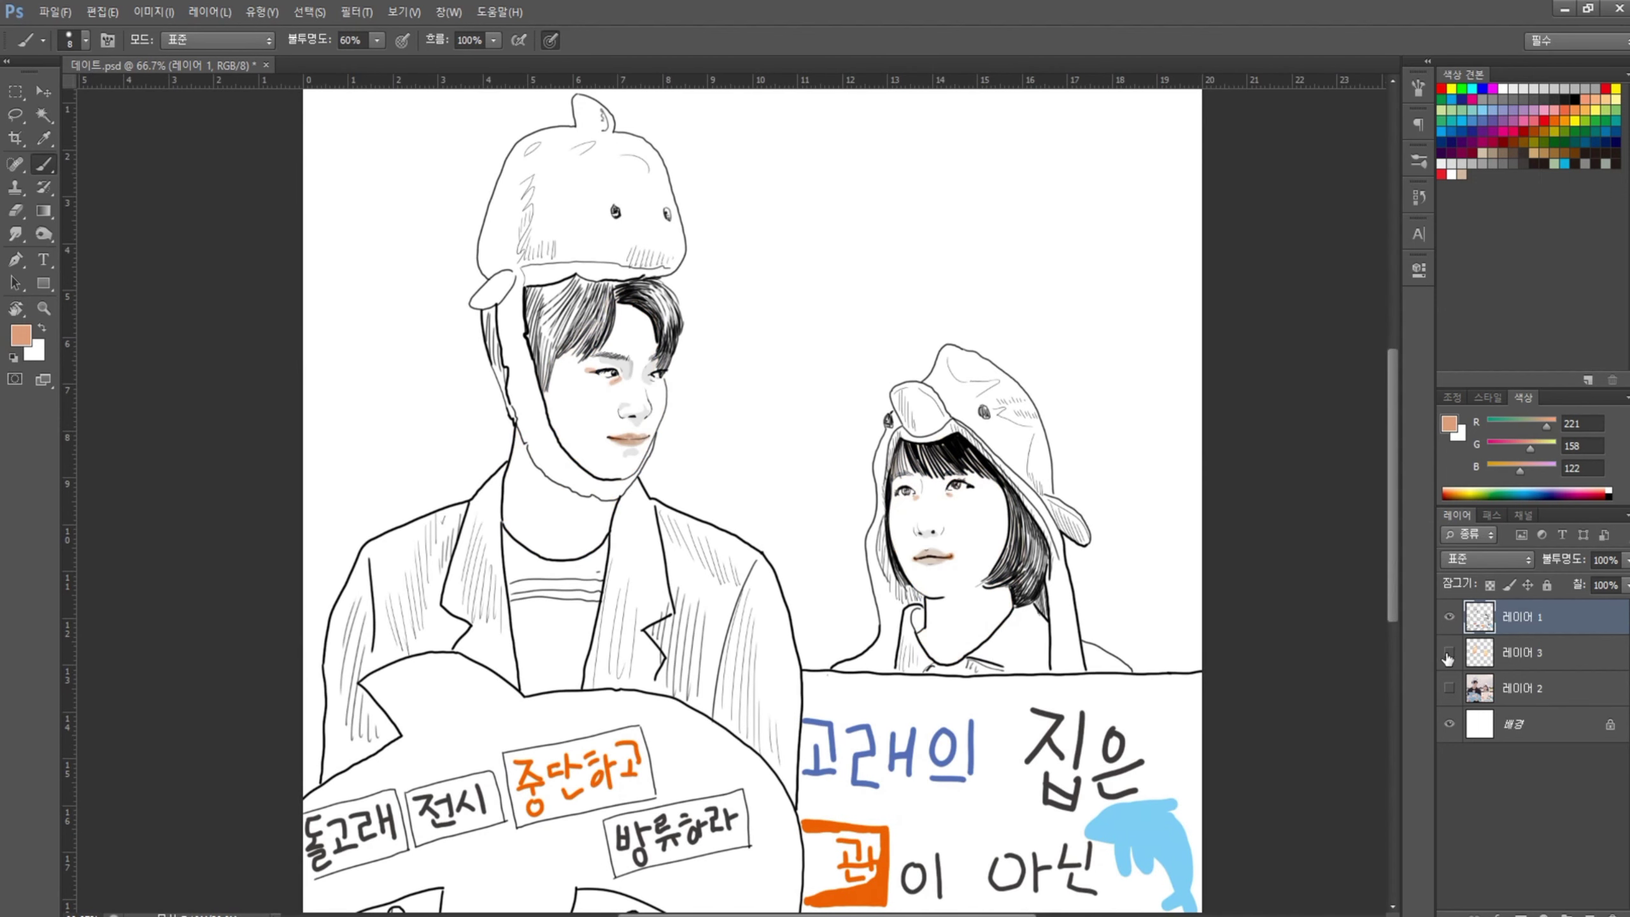
click(1501, 653)
- On a new layer, paint the man's whale hat, hat side and ear flap light blue
key(ctrl+shift+alt+n)
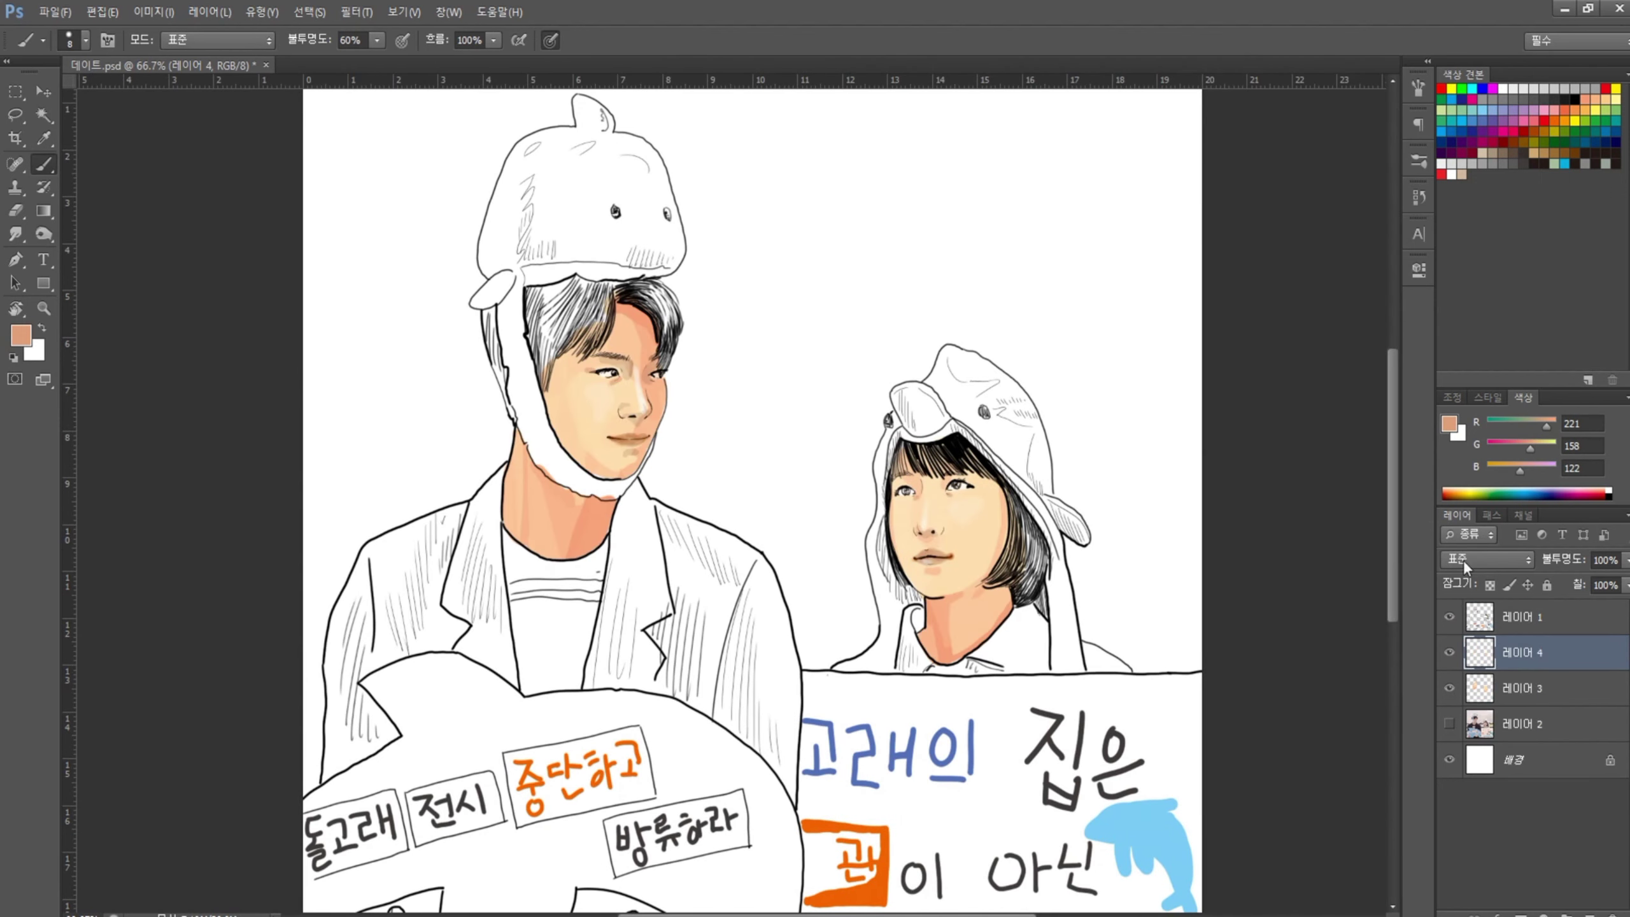
key(ctrl+bracketleft)
key(0)
drag(542, 170, 513, 247)
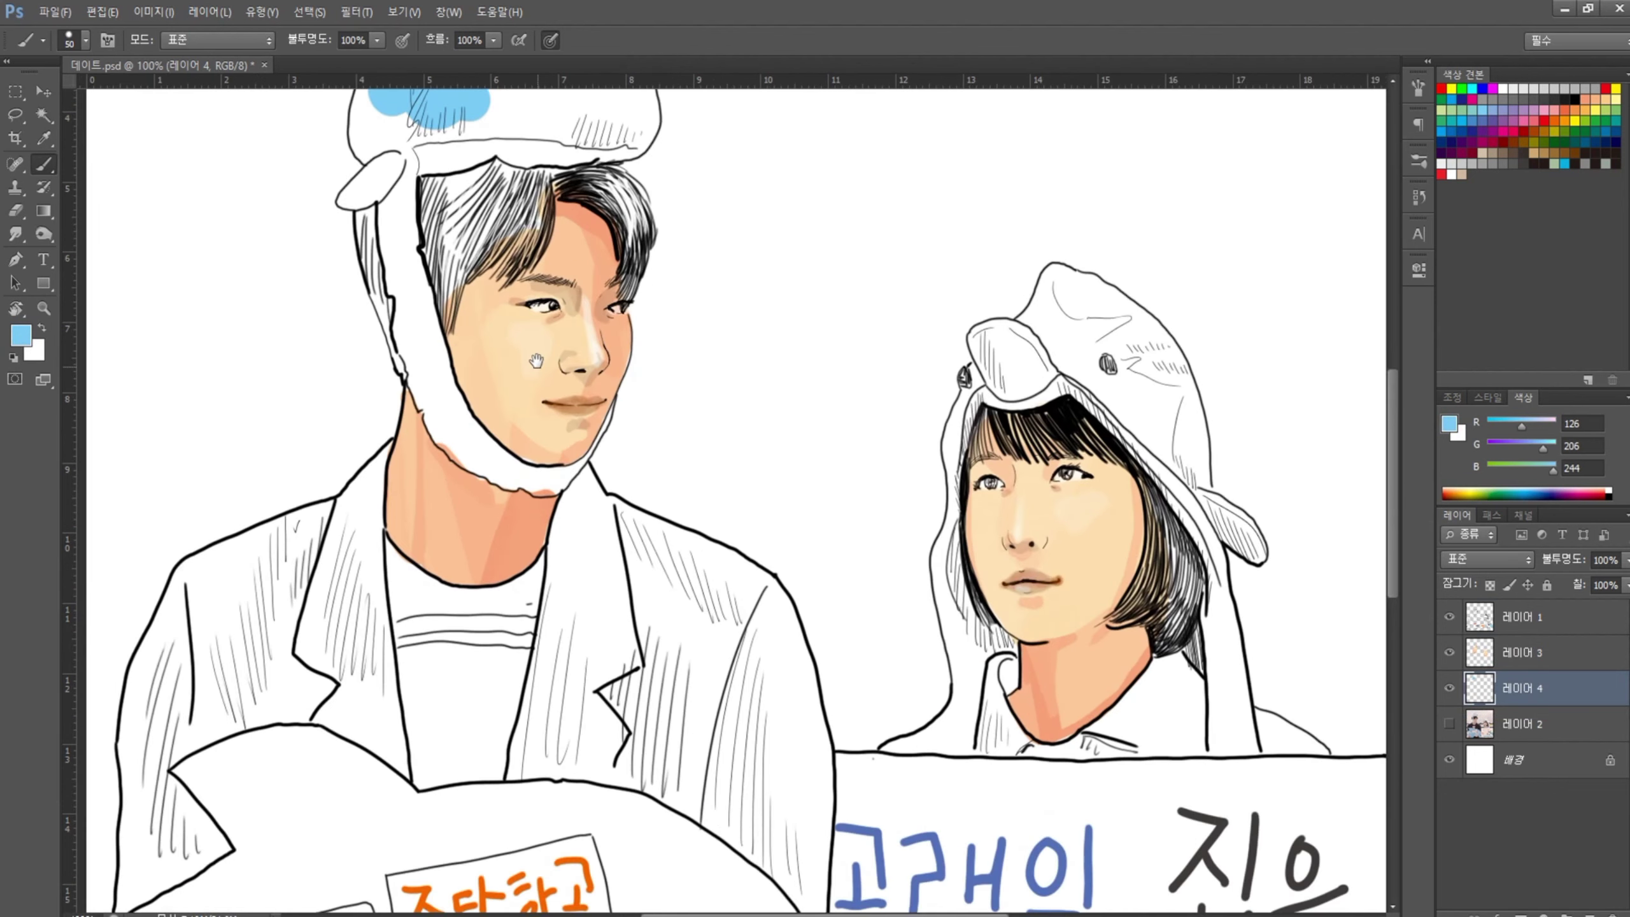
key(ctrl+plus)
scroll(488, 266, up, 5)
key(bracketleft)
key(bracketleft)
key(9)
drag(385, 327, 417, 565)
key(0)
mouse_move(450, 450)
mouse_down()
mouse_move(412, 529)
mouse_move(462, 712)
mouse_up()
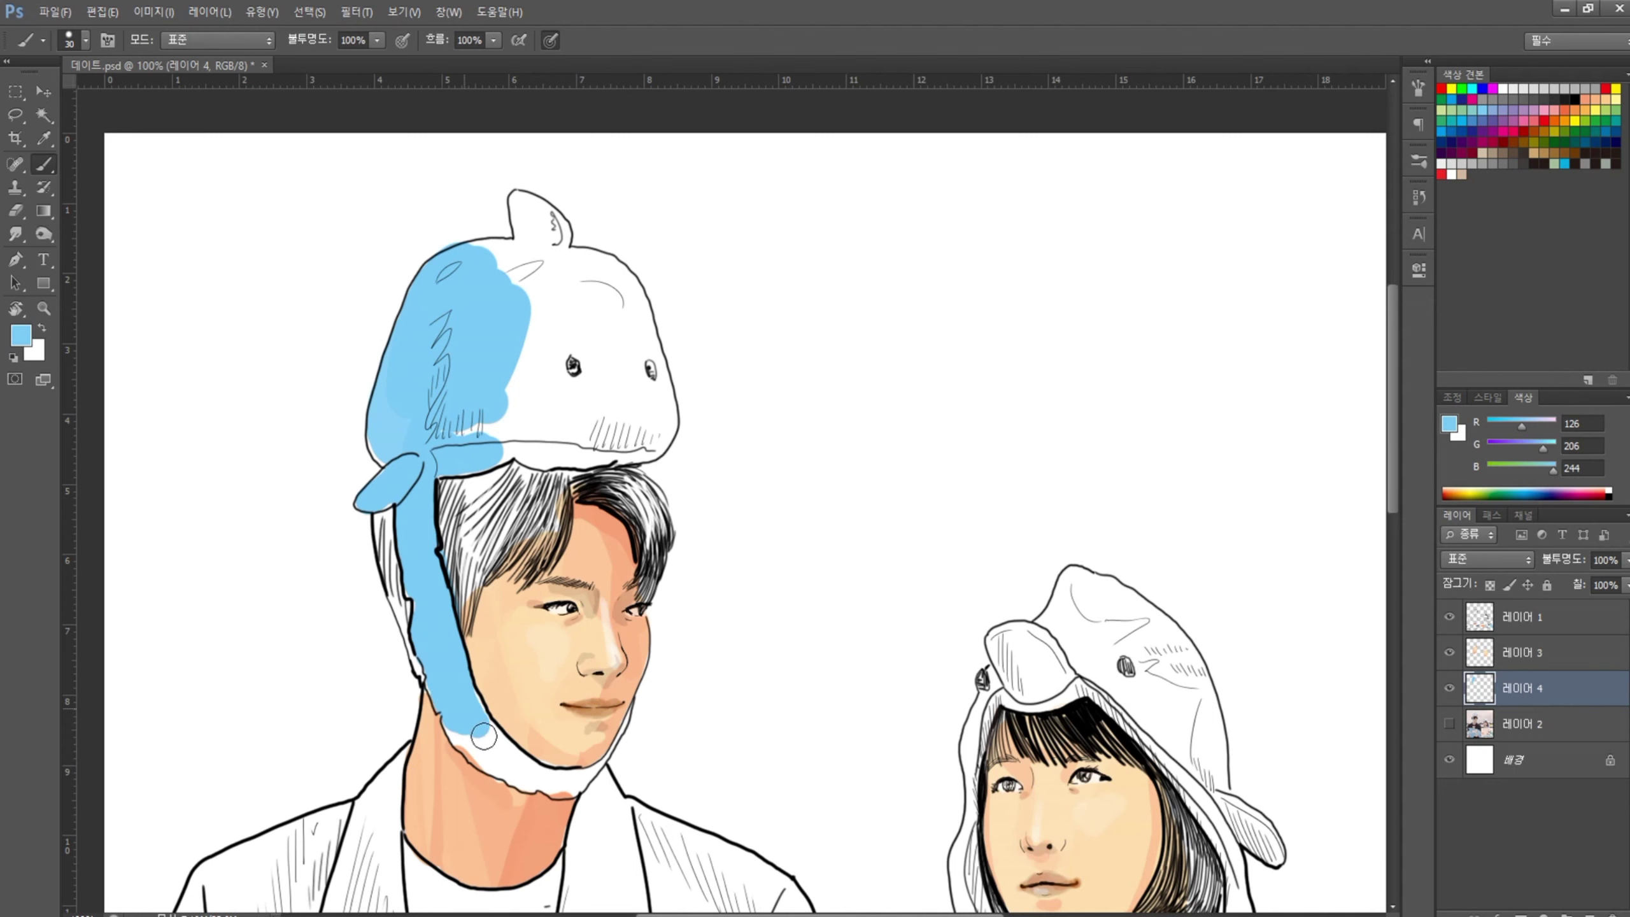
- Extend the light blue strap along the man's jaw to his chin
key(ctrl+plus)
mouse_move(391, 616)
mouse_down()
mouse_move(577, 712)
mouse_move(668, 706)
mouse_move(743, 588)
mouse_up()
key(bracketleft)
key(bracketleft)
key(bracketleft)
key(ctrl+minus)
scroll(509, 608, up, 5)
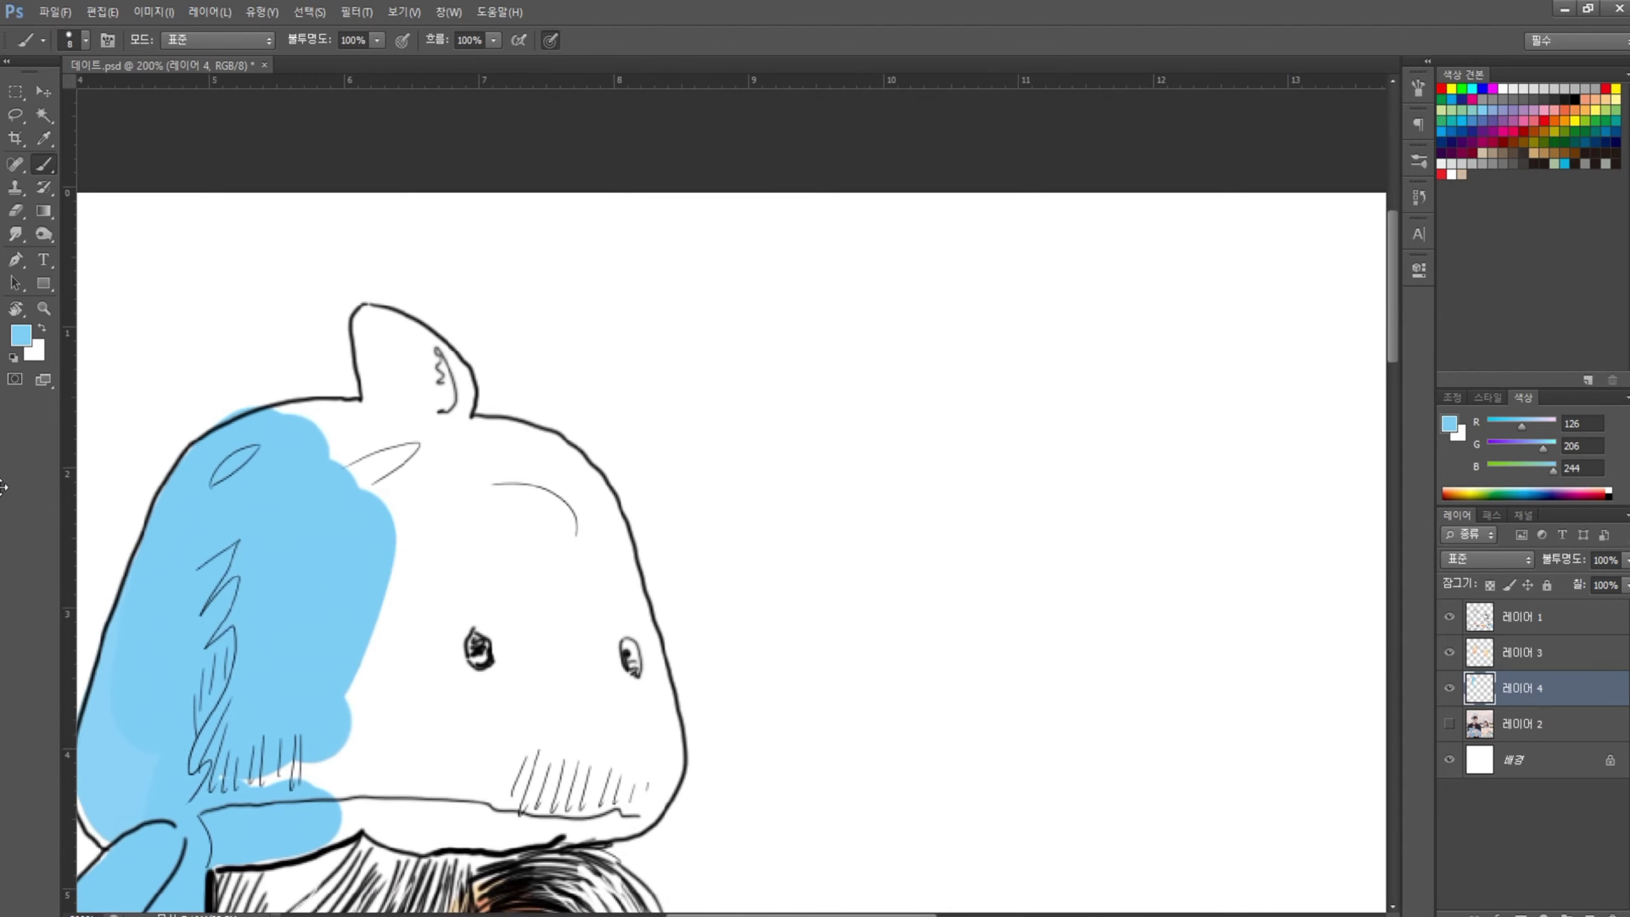
key(bracketright)
key(bracketright)
key(bracketright)
scroll(554, 408, down, 5)
- Paint the girl's hood light blue around her hair and down to the collar
key(ctrl+plus)
drag(674, 354, 738, 578)
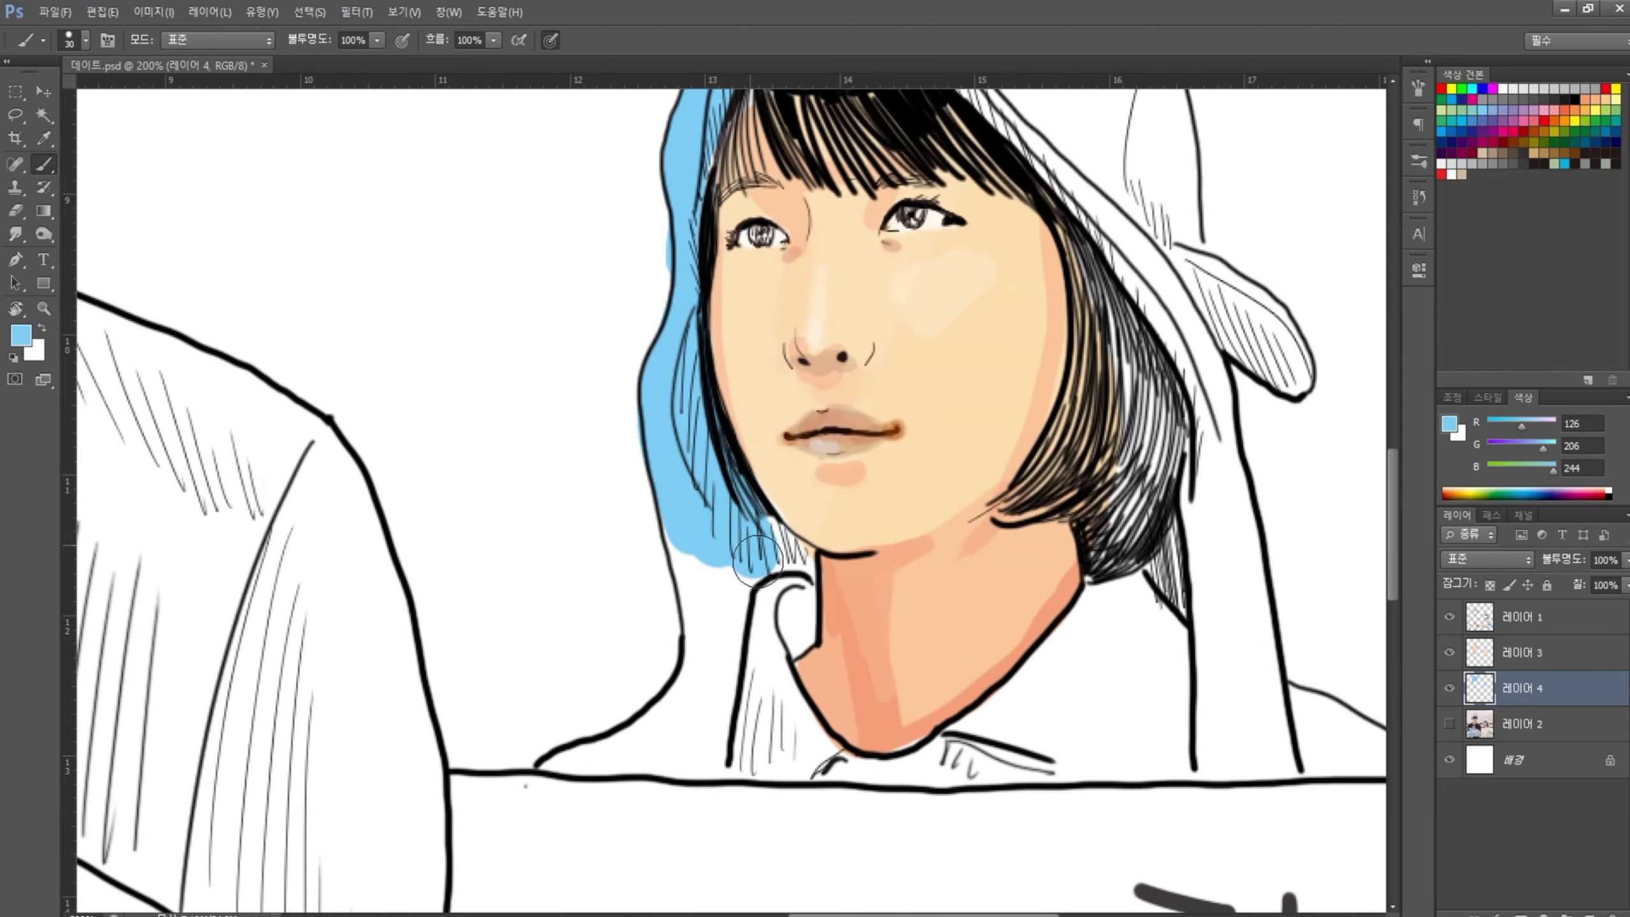
drag(738, 514, 803, 564)
mouse_move(707, 552)
mouse_down()
mouse_move(736, 592)
mouse_move(699, 758)
mouse_move(558, 777)
mouse_up()
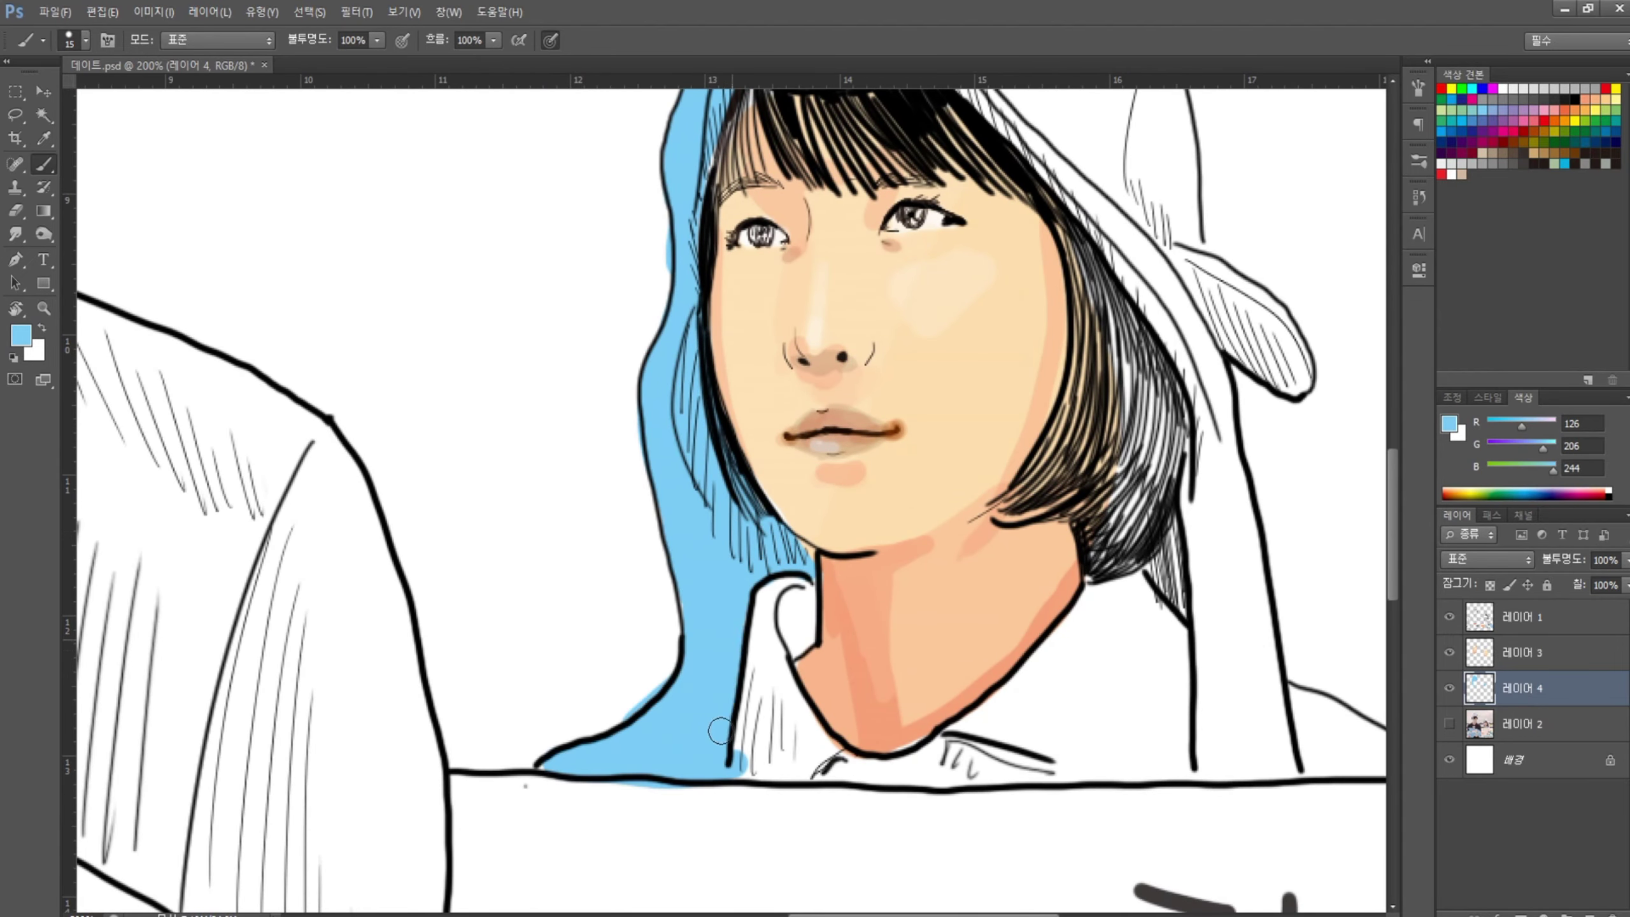
drag(706, 642, 424, 819)
key(bracketright)
key(bracketright)
key(bracketright)
mouse_move(738, 276)
mouse_down()
mouse_move(913, 565)
mouse_move(924, 796)
mouse_up()
mouse_move(898, 771)
mouse_down()
mouse_move(853, 475)
mouse_move(873, 642)
mouse_up()
- Fill the right side of the girl's hood and her hat top and fin light blue
key(bracketleft)
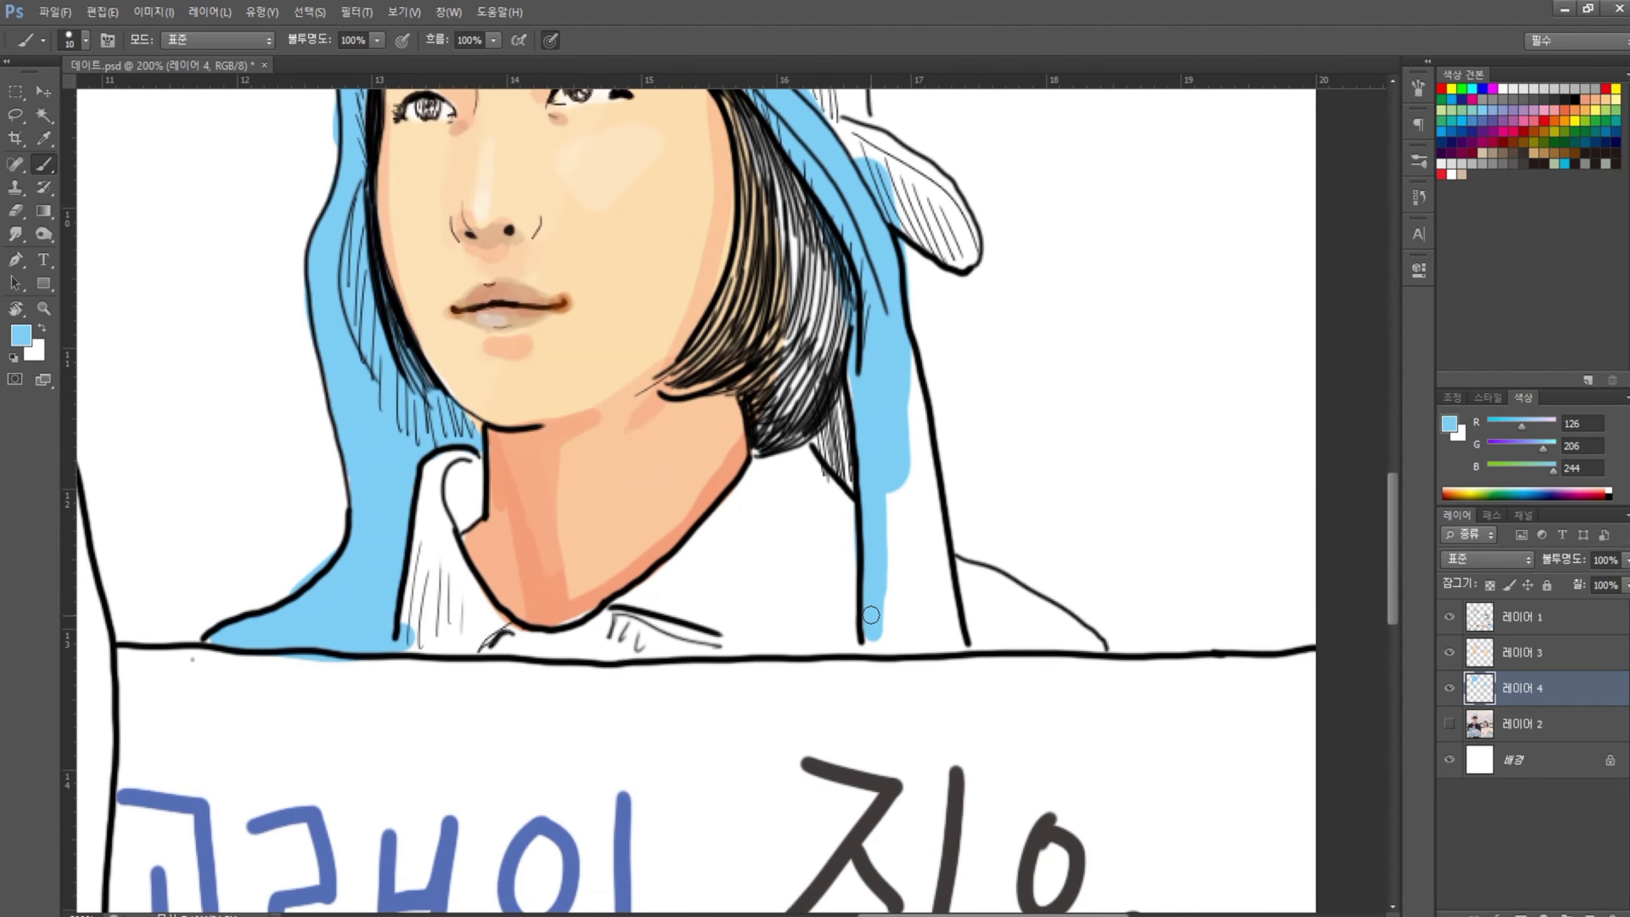
drag(860, 385, 931, 655)
drag(894, 507, 905, 783)
drag(867, 385, 962, 514)
drag(912, 424, 976, 527)
drag(899, 449, 918, 636)
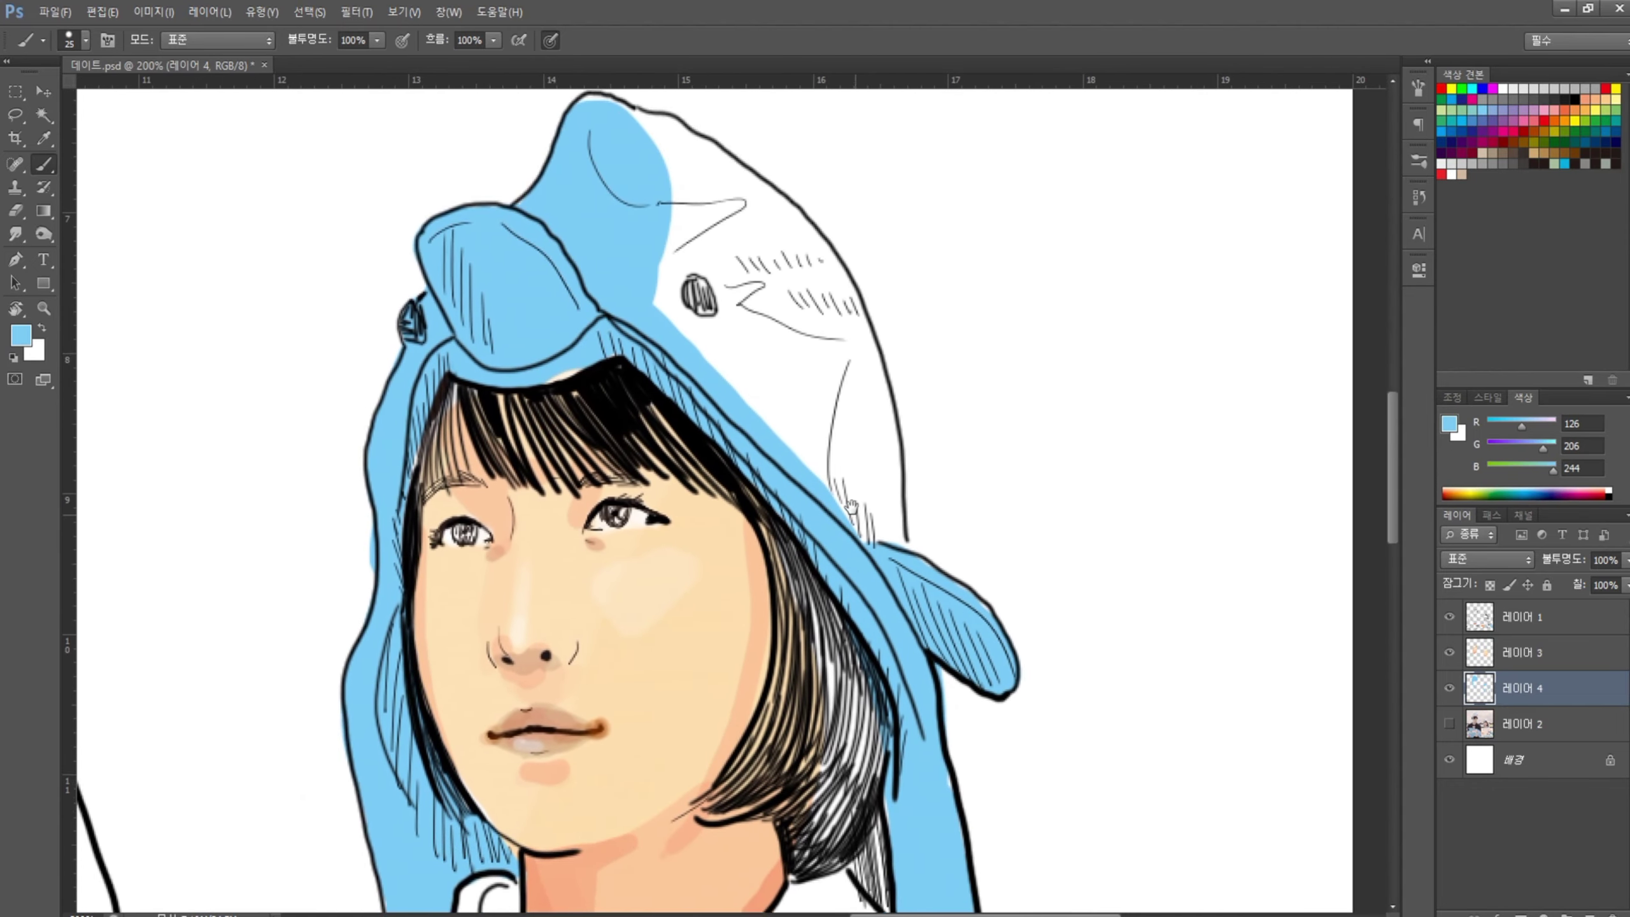
mouse_move(577, 160)
mouse_down()
mouse_move(757, 358)
mouse_move(744, 262)
mouse_move(834, 360)
mouse_move(886, 598)
mouse_up()
key(ctrl+minus)
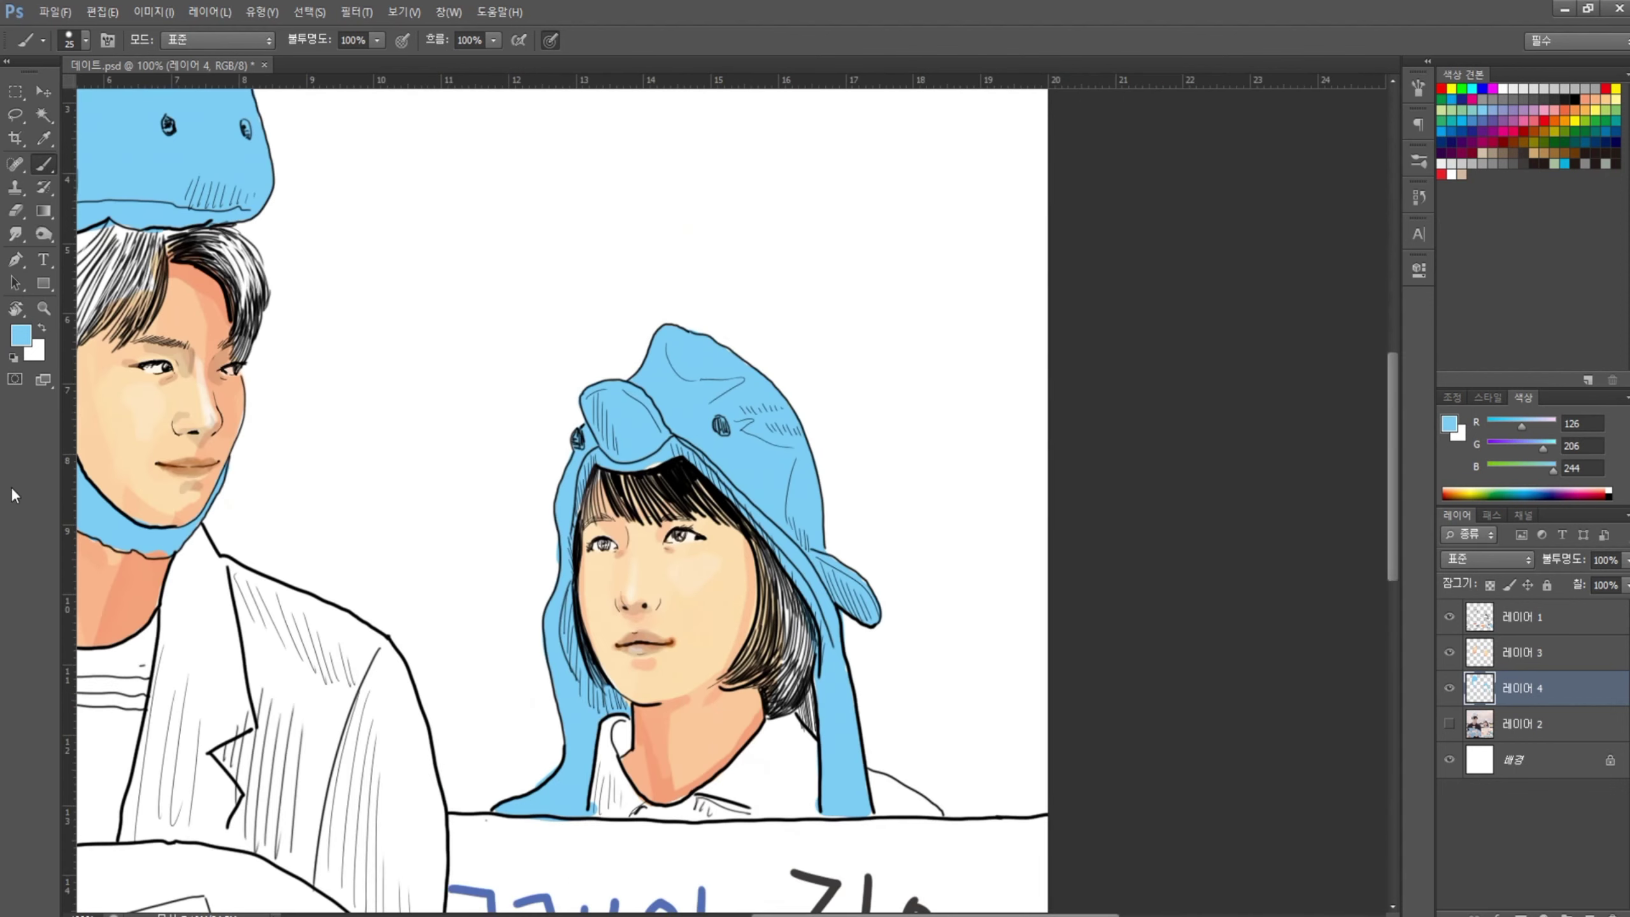
- Compare against the reference photo, then load the blue paint layer as a selection
click(1450, 723)
click(1449, 687)
click(1541, 723)
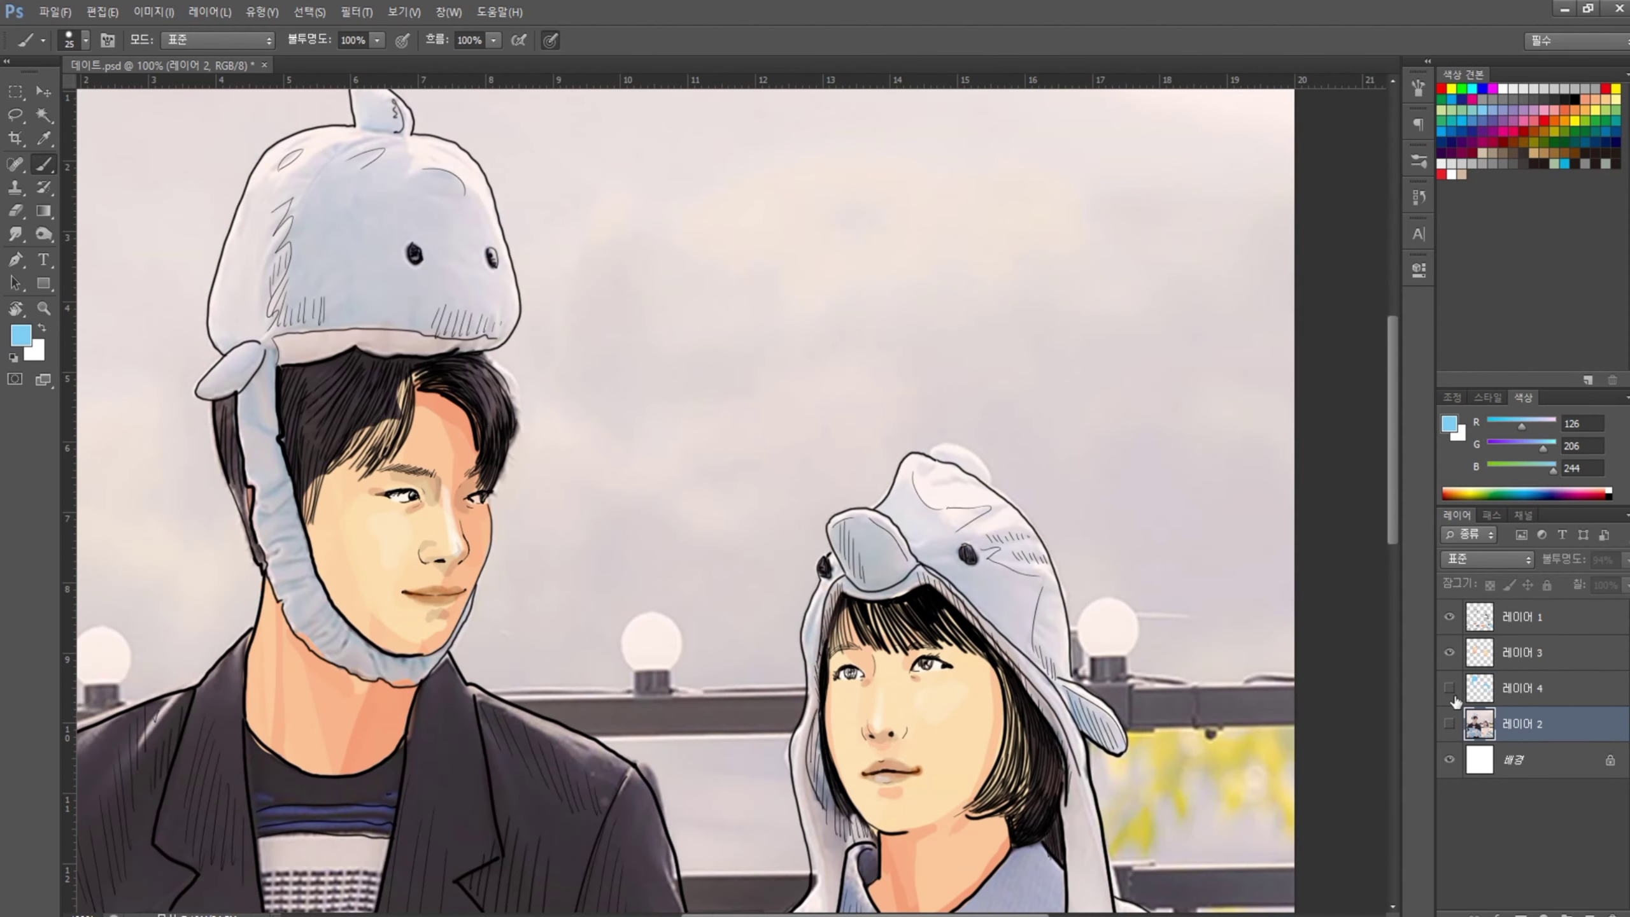
click(1450, 724)
click(1450, 688)
ctrl+click(1476, 692)
- Paint low-opacity white highlights under the man's hat brim and over the girl's hood
scroll(881, 281, up, 2)
key(6)
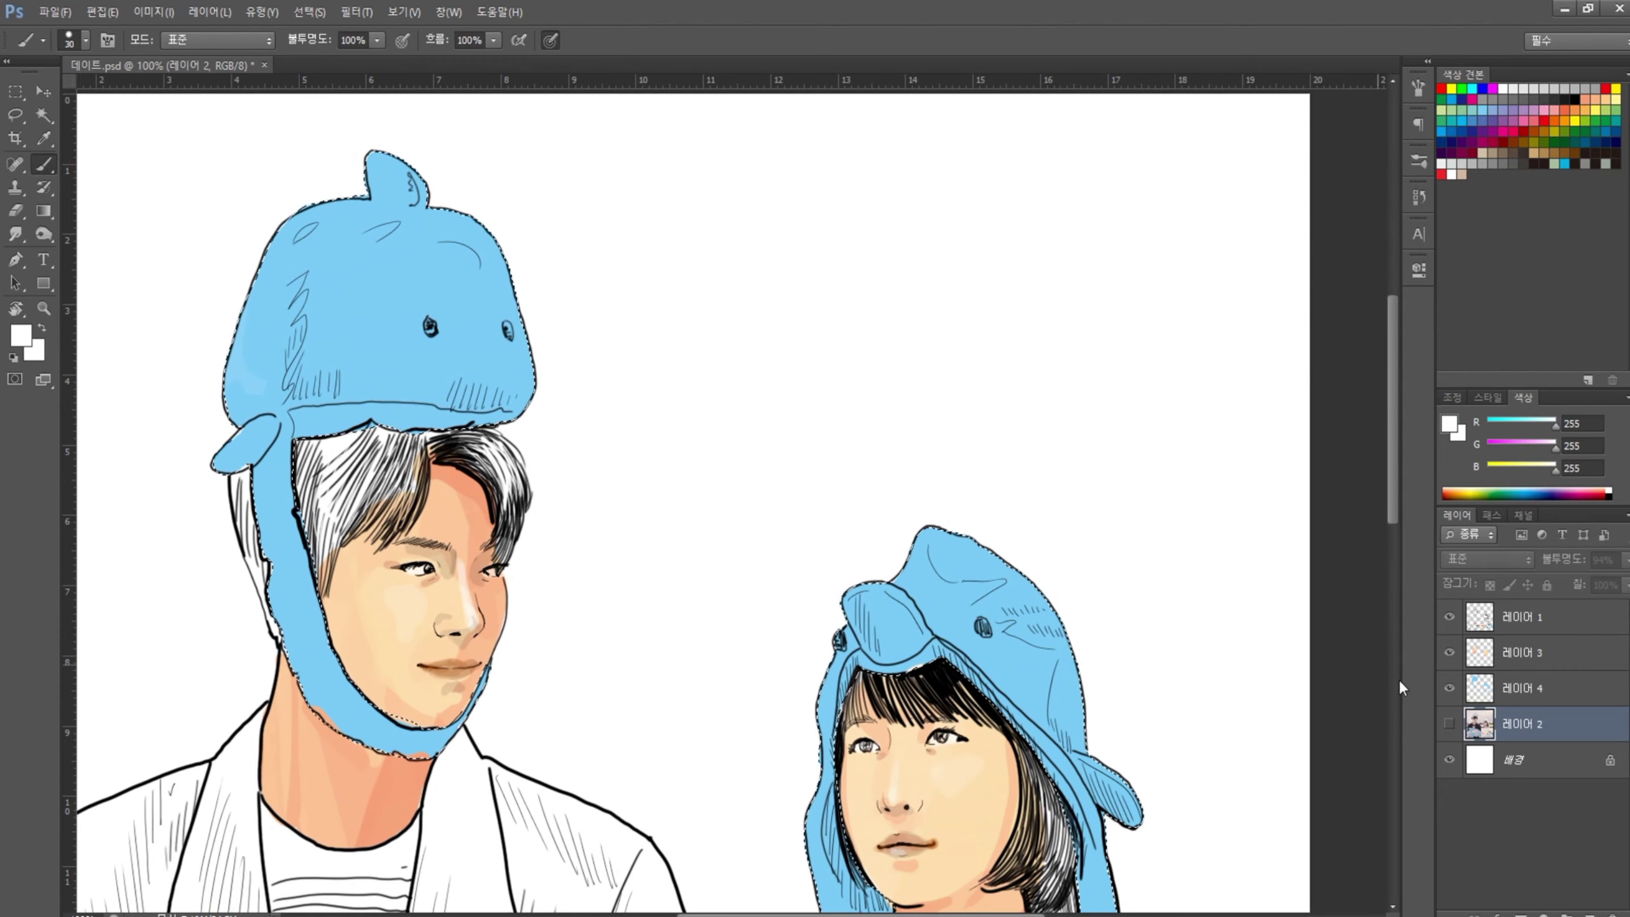
key(bracketright)
mouse_move(295, 417)
mouse_down()
mouse_move(514, 413)
mouse_move(427, 291)
mouse_up()
key(1)
drag(744, 822, 802, 514)
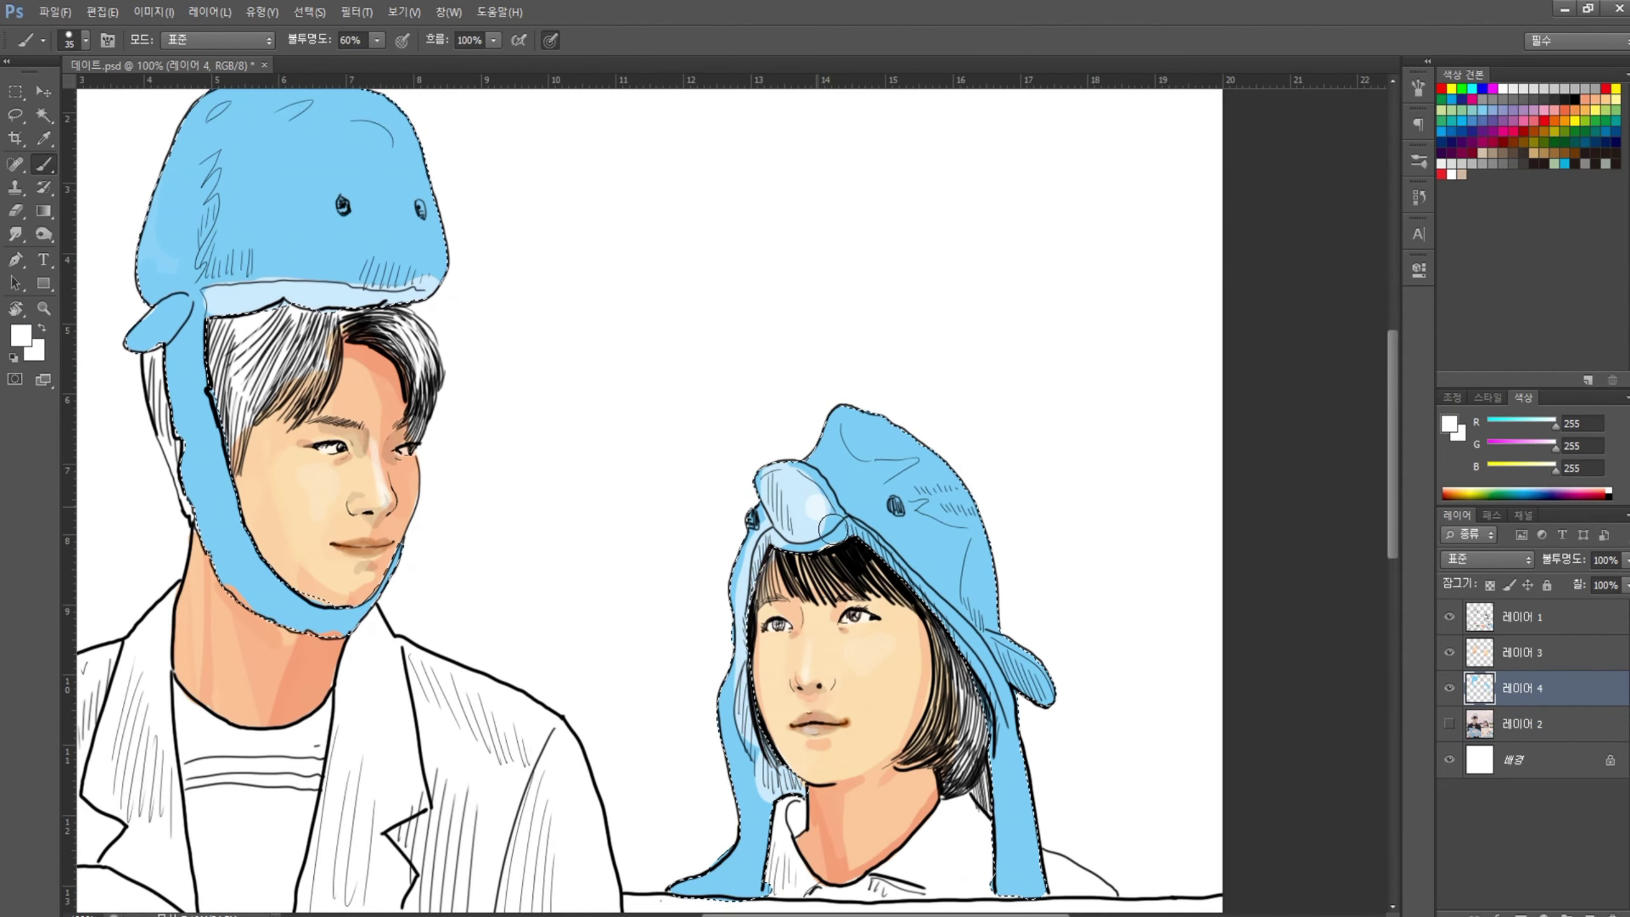
drag(777, 610, 936, 488)
drag(956, 610, 1001, 848)
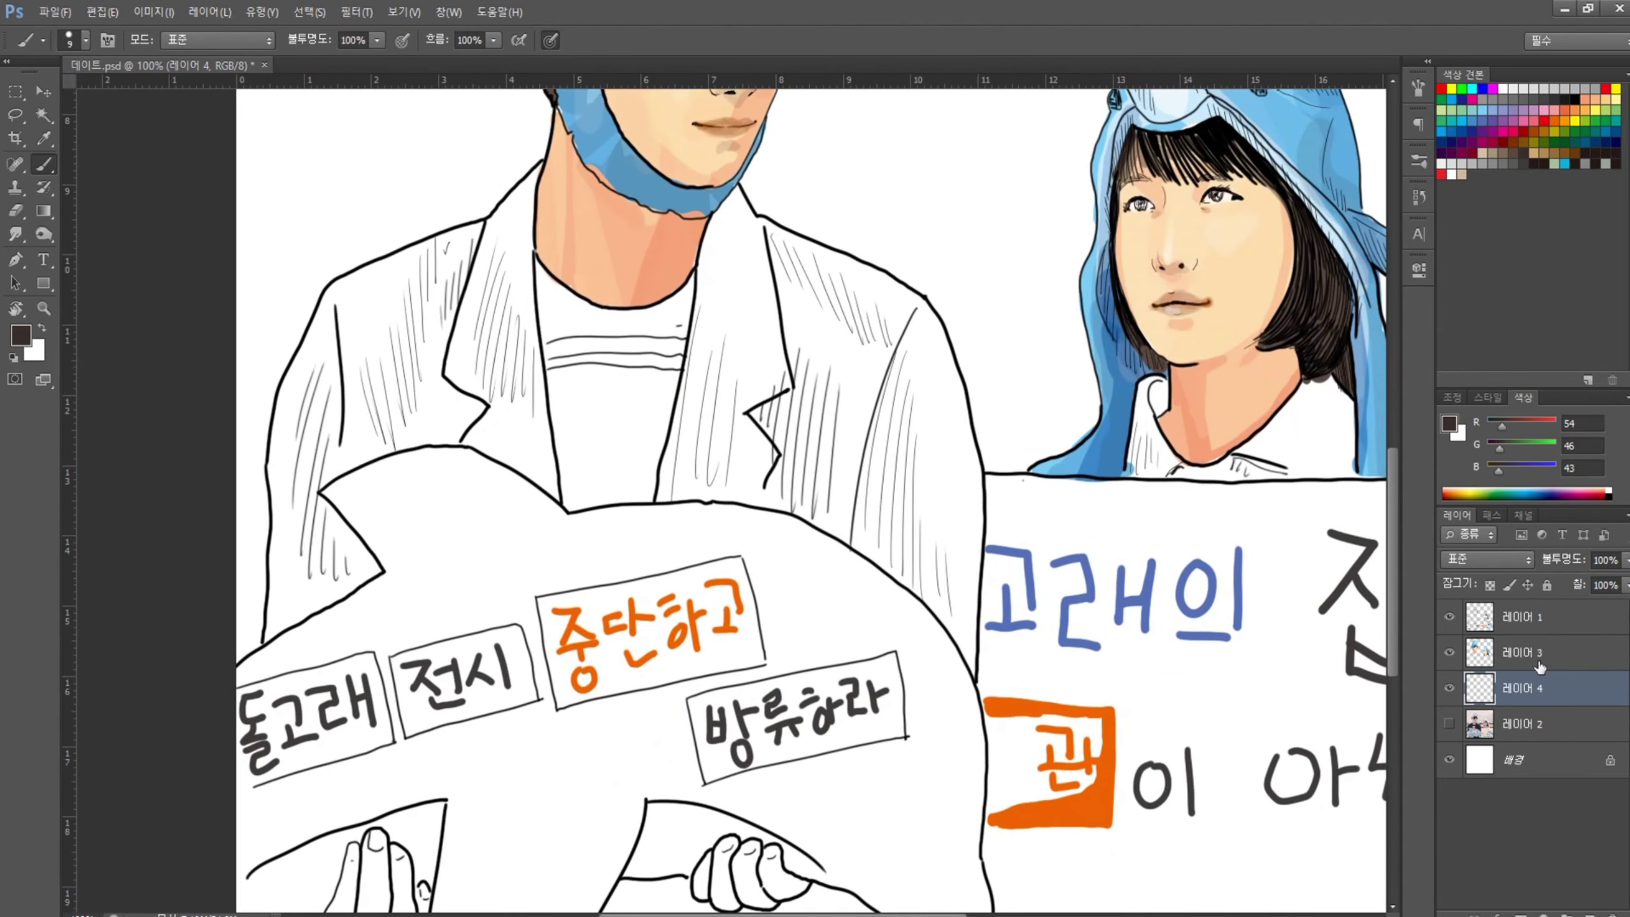
- Paint the whale sign with the sampled hood blue, and the jacket lapel and sleeve brown
click(1497, 684)
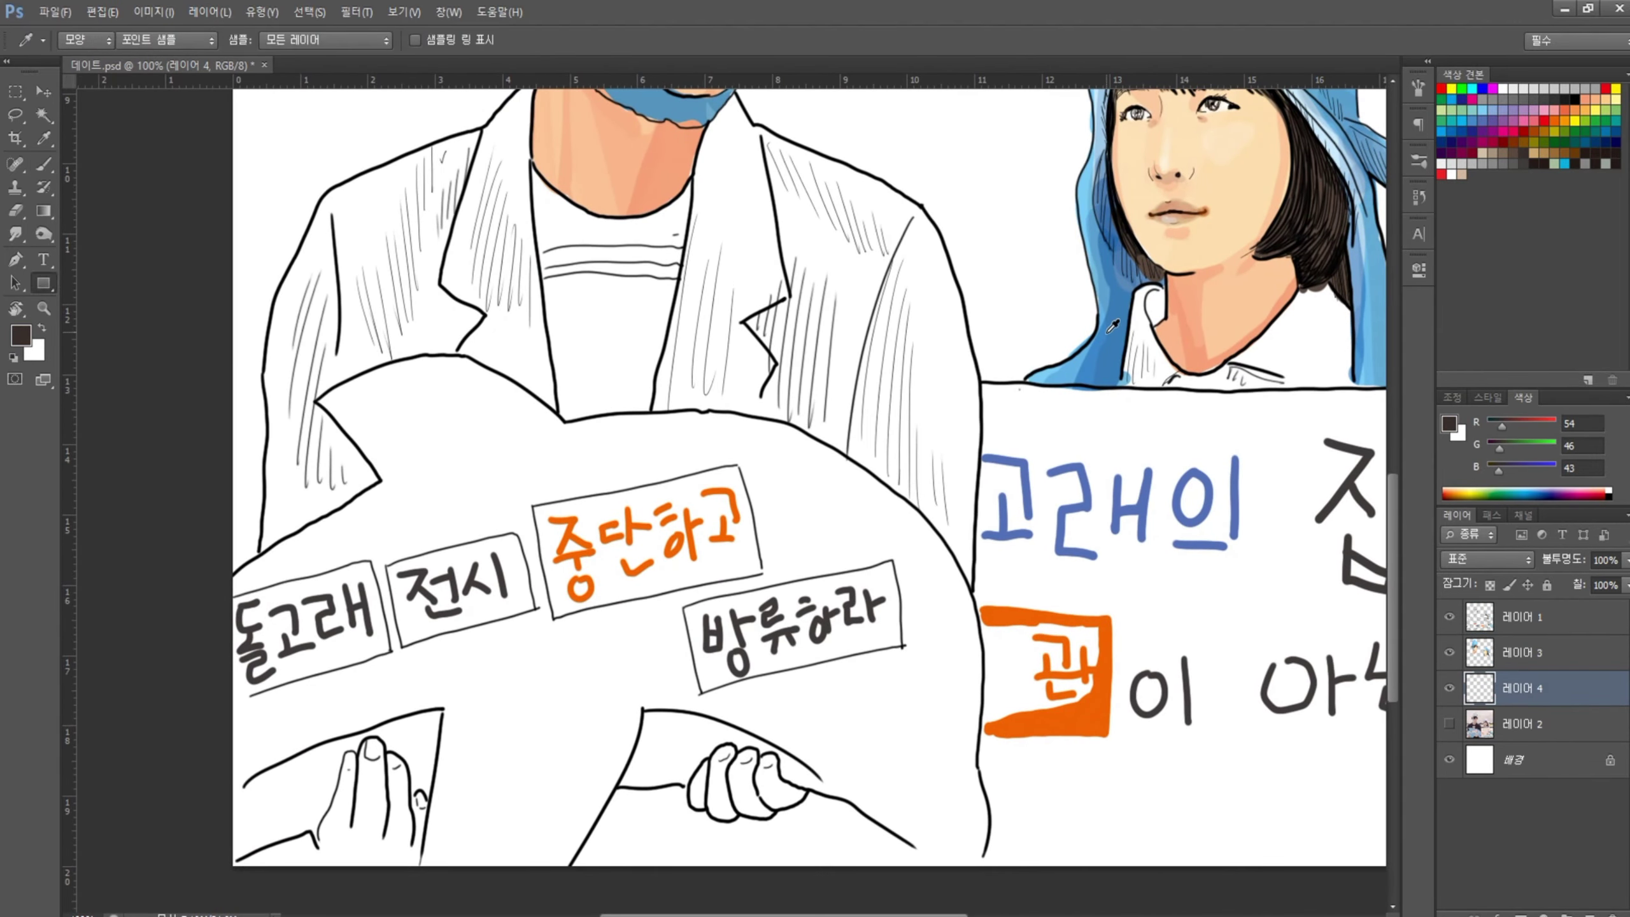
drag(324, 399, 345, 416)
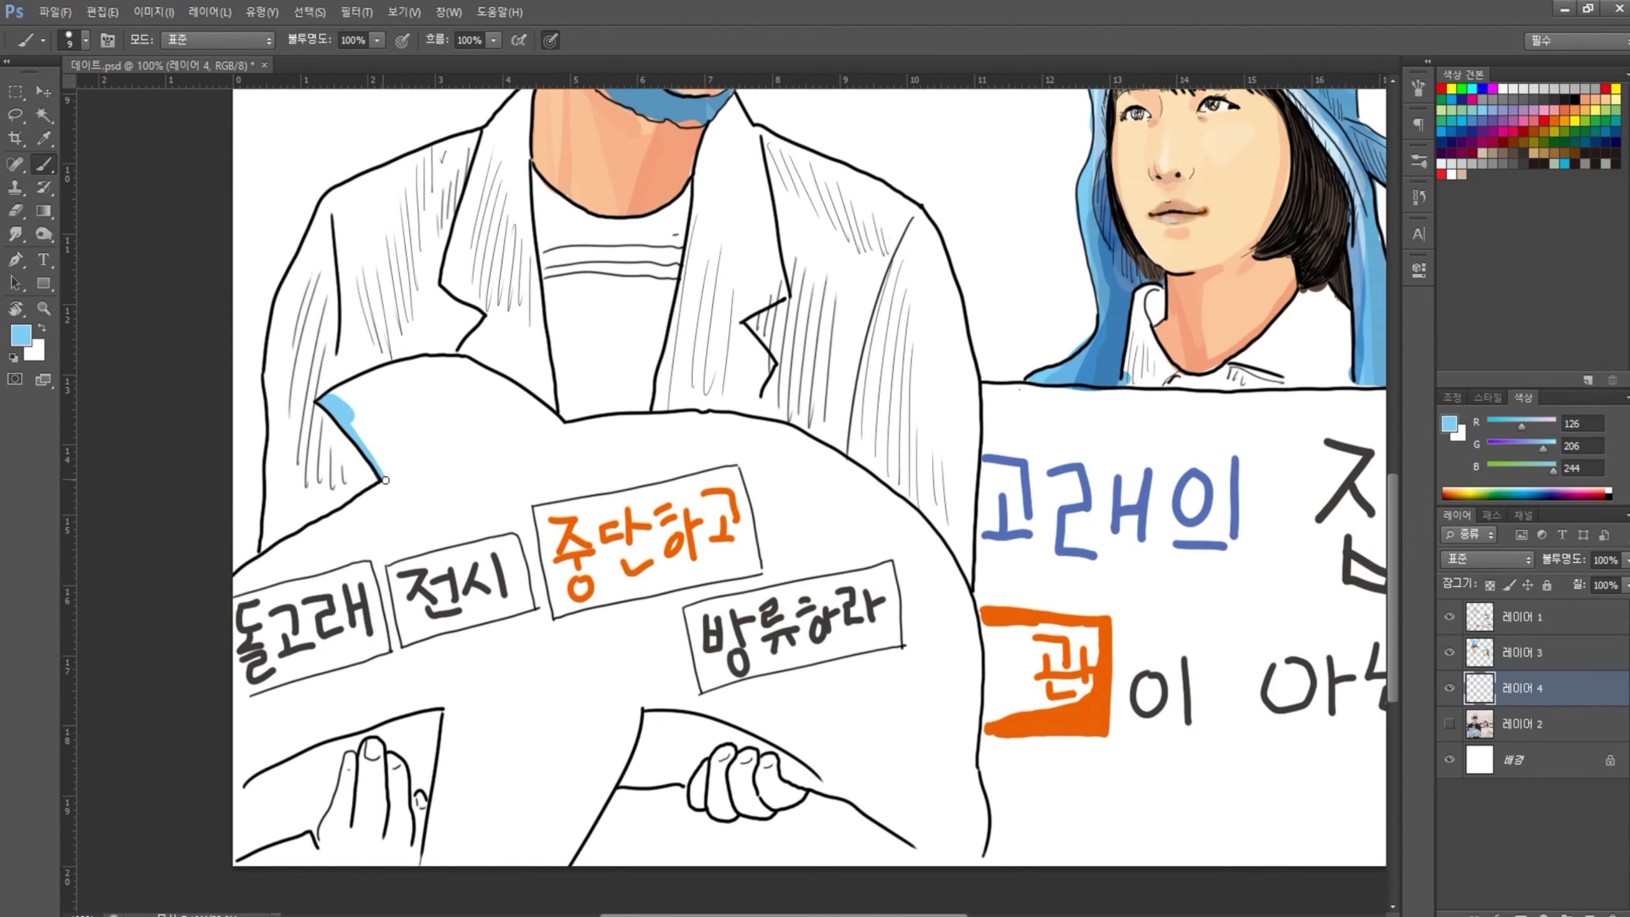
drag(386, 479, 246, 570)
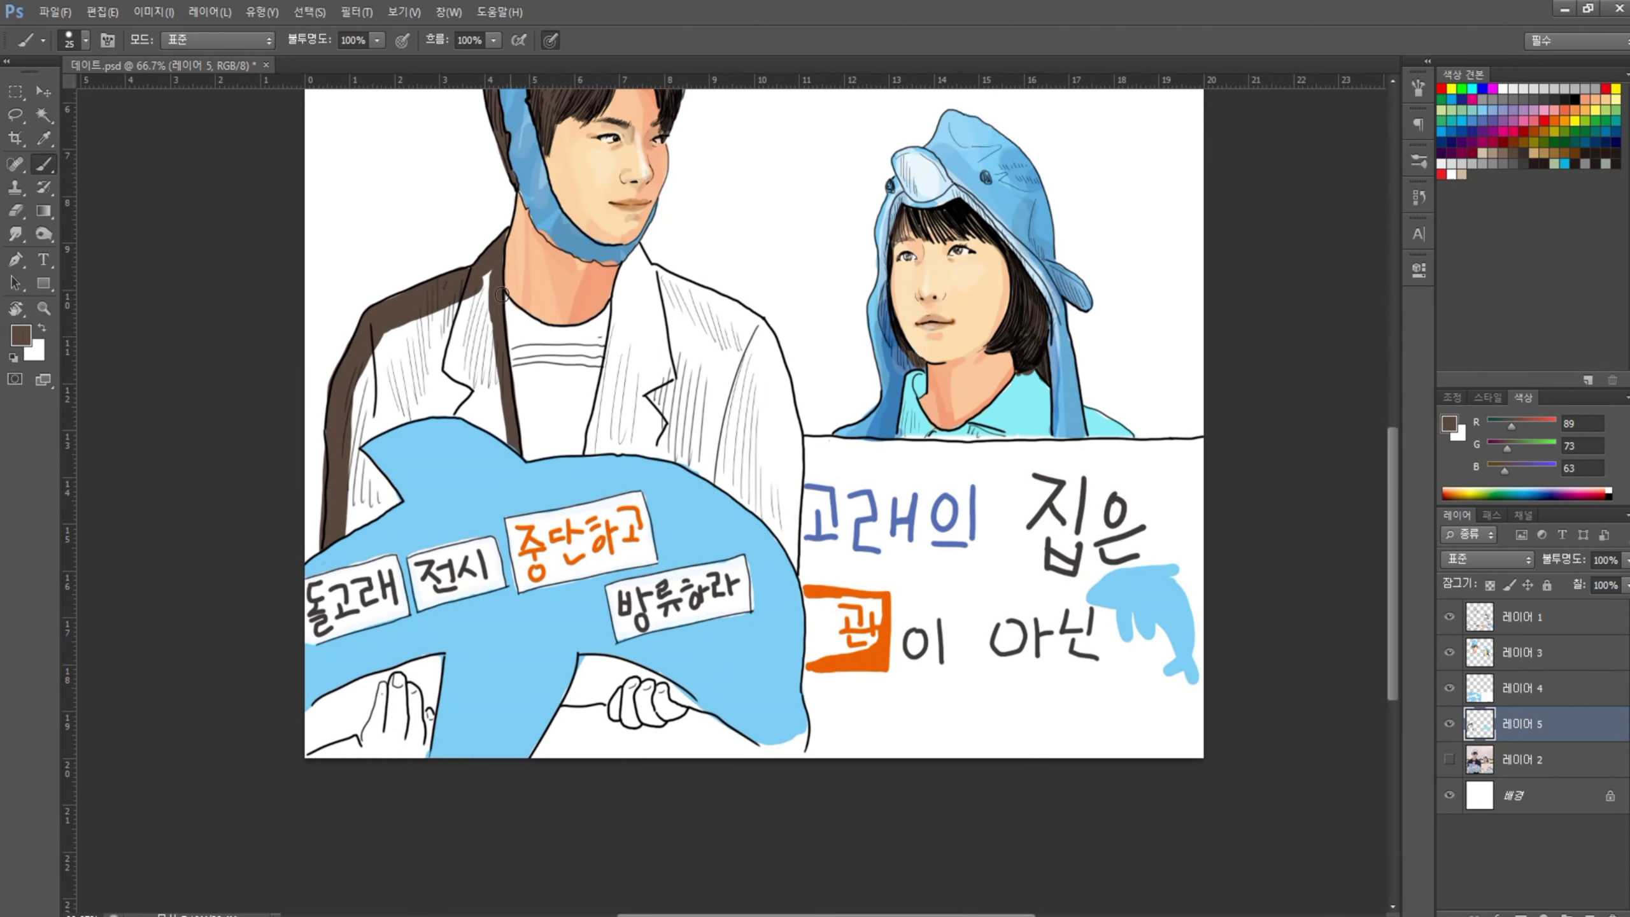
drag(638, 252, 589, 456)
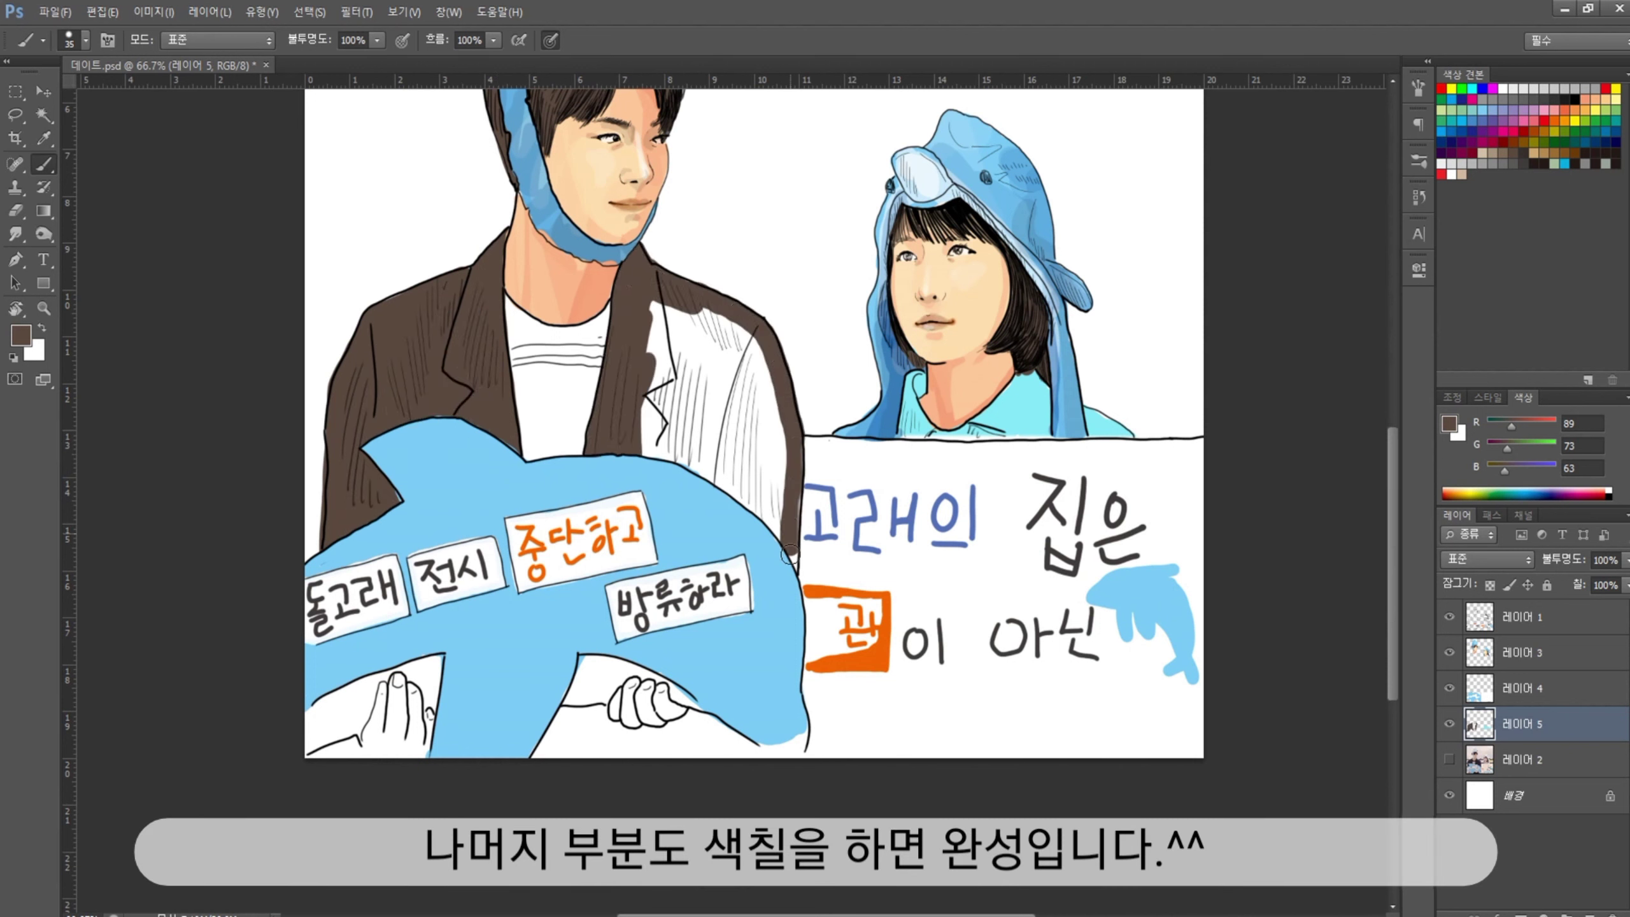
drag(691, 460, 769, 457)
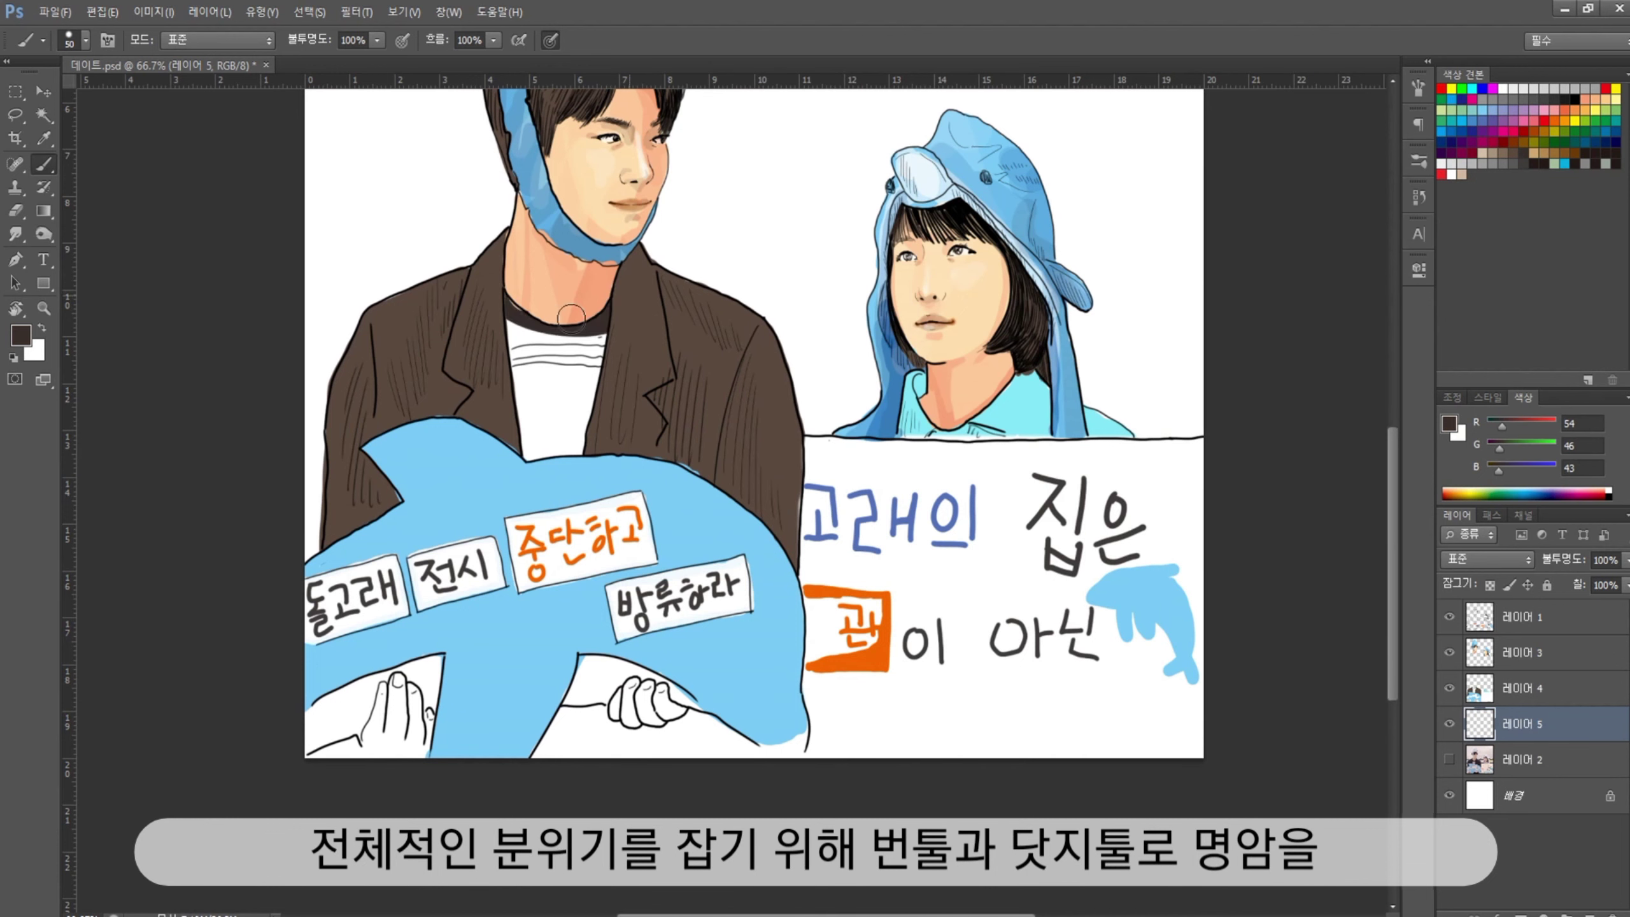
- Dab beige spots onto the man's shirt
click(1481, 154)
key(bracketright)
drag(516, 391, 532, 391)
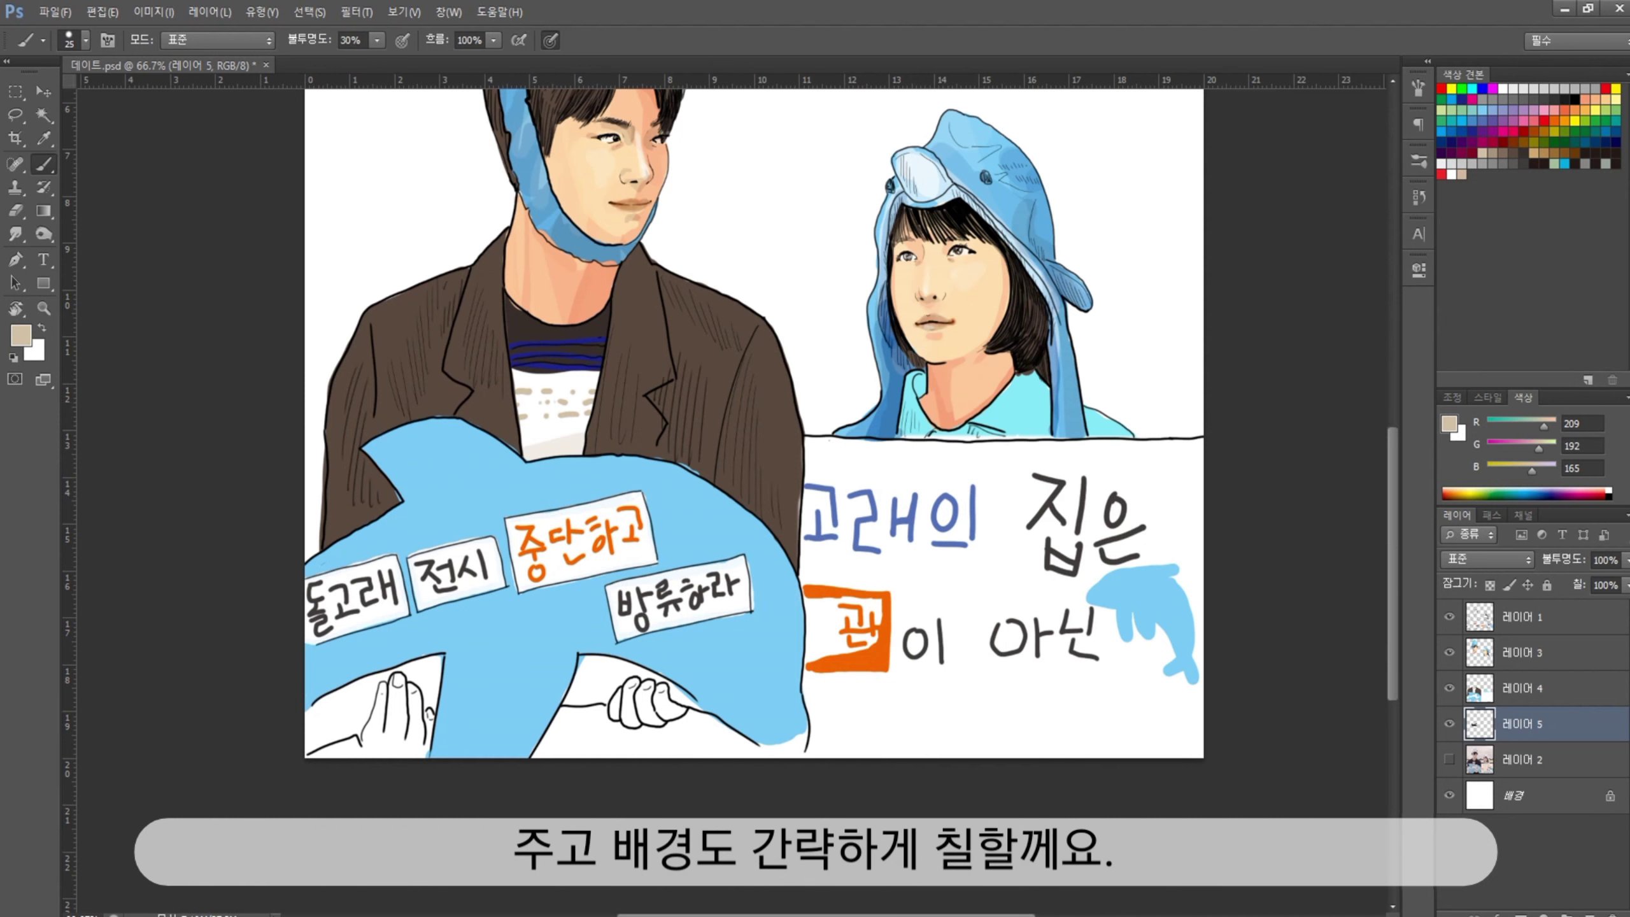
- Merge the separate colour layers down into 레이어 3
click(1588, 912)
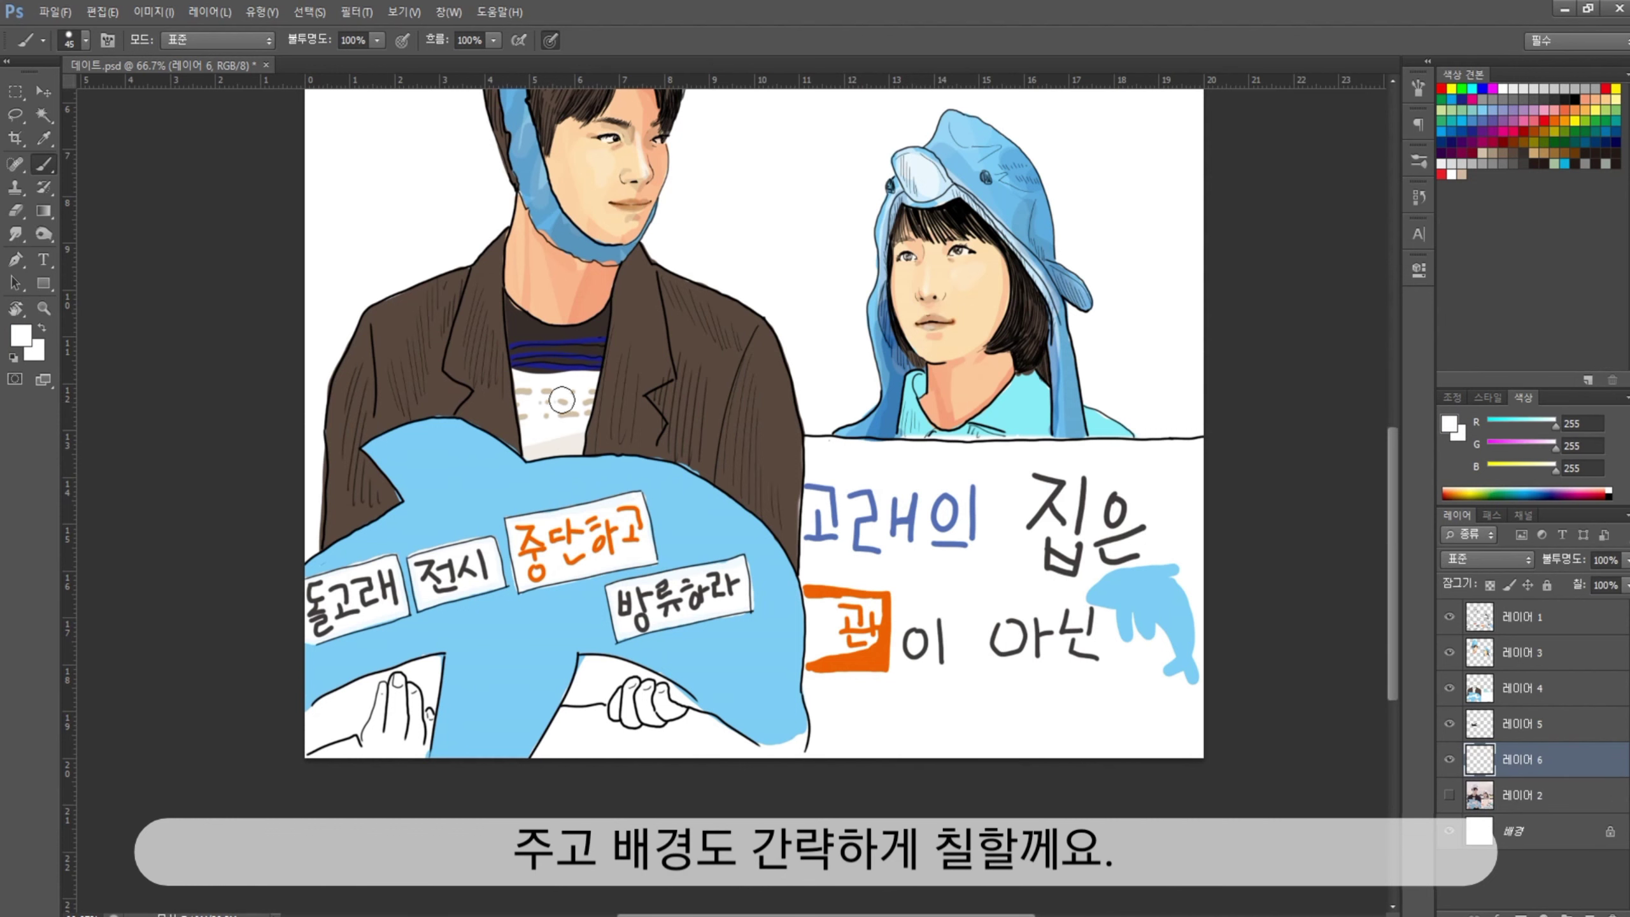
shift+click(1501, 718)
shift+click(1521, 688)
key(ctrl+e)
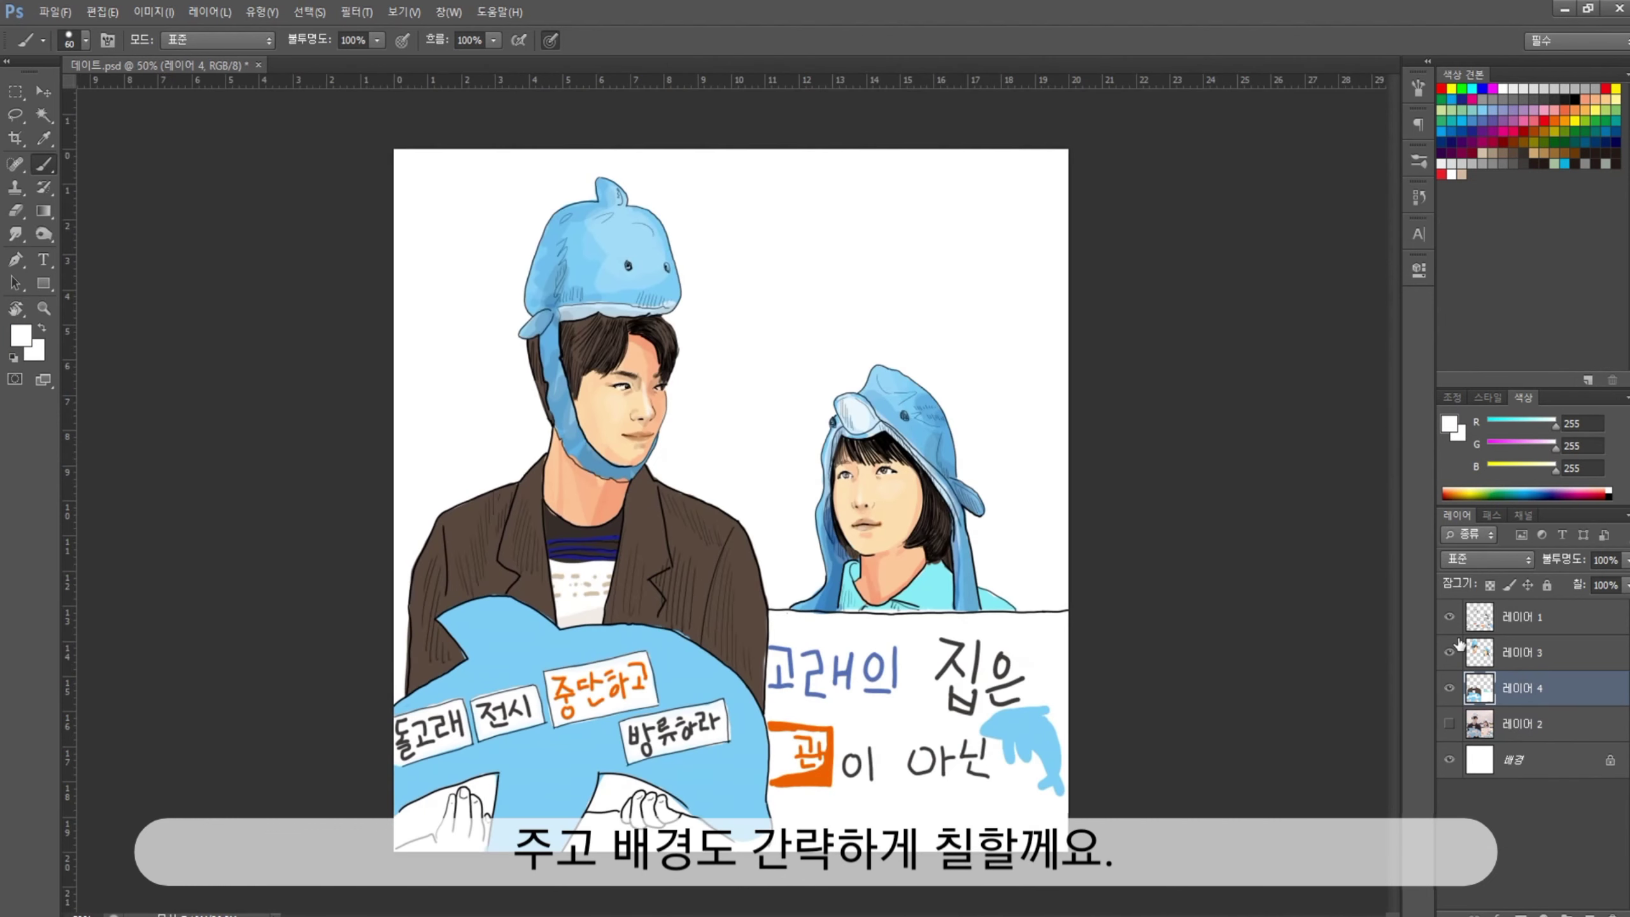
scroll(1036, 334, up, 3)
alt+click(908, 411)
key(alt+bracketright)
key(bracketright)
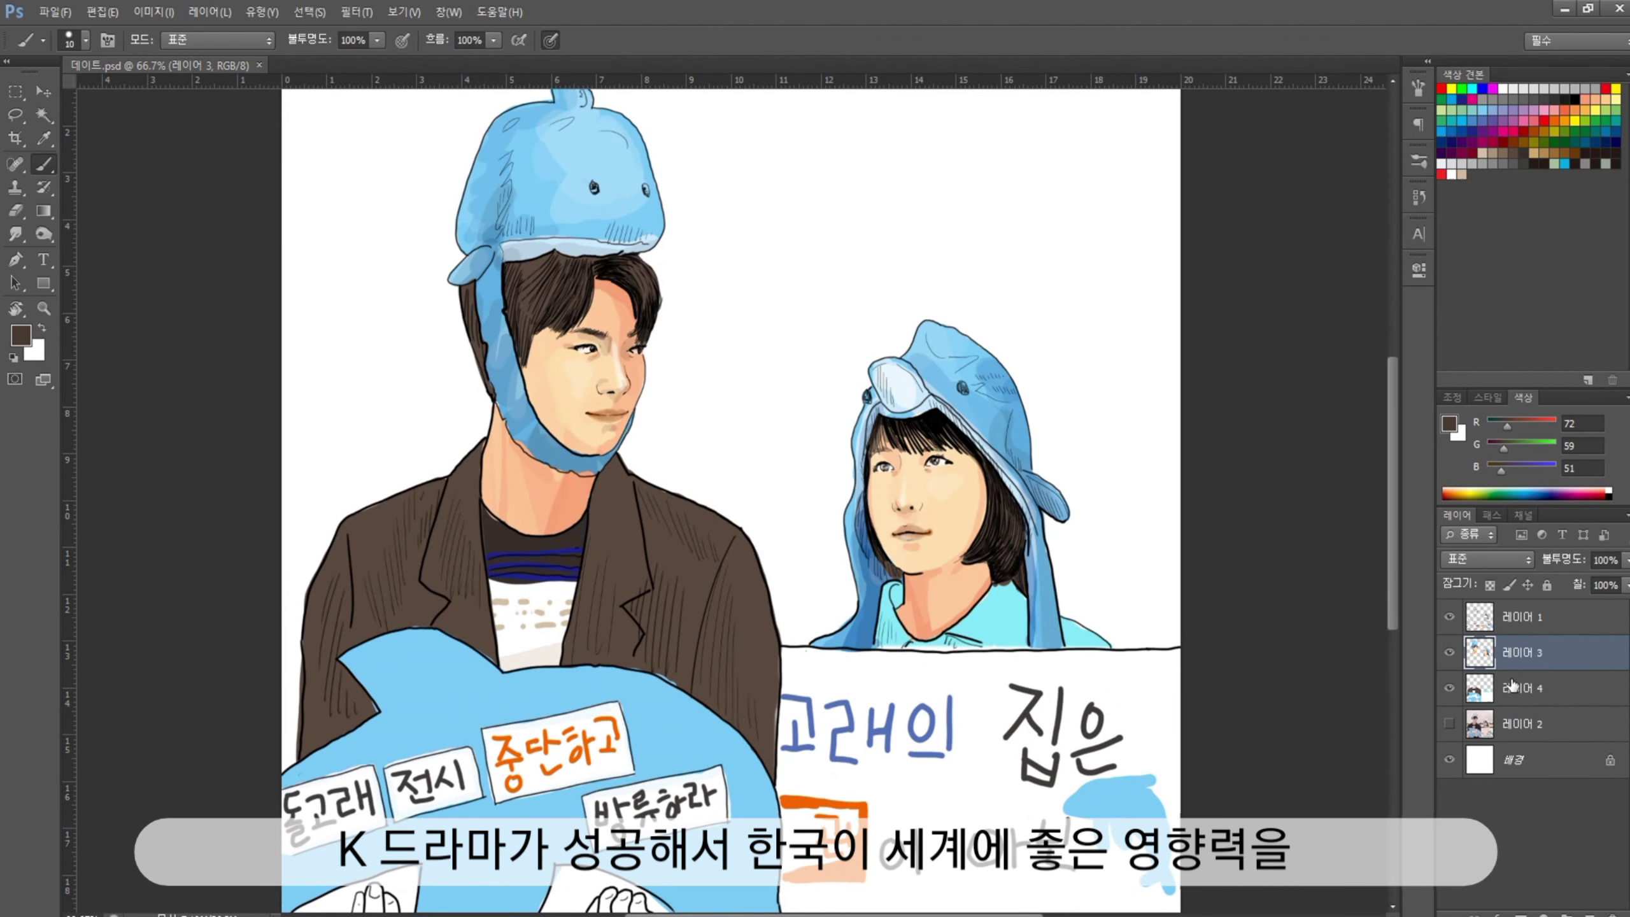
shift+click(1511, 690)
key(ctrl+e)
key(o)
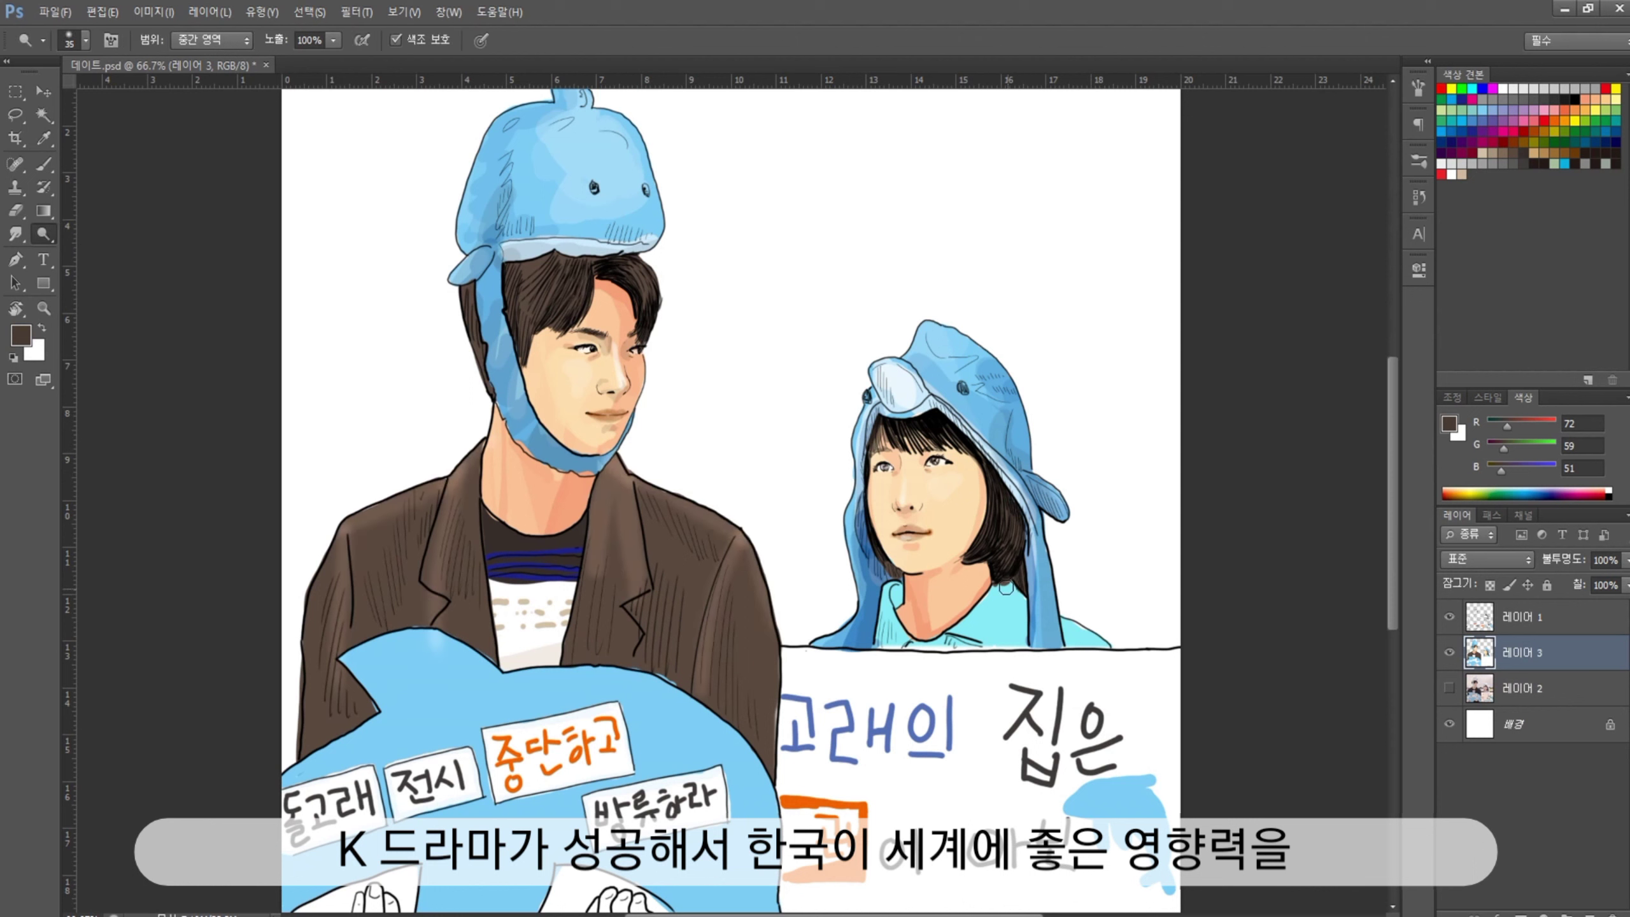
- Burn darker shading into the jacket, whale sign, faces, necks and both whale hats
key(bracketleft)
key(shift+o)
drag(450, 482, 507, 707)
drag(314, 579, 469, 764)
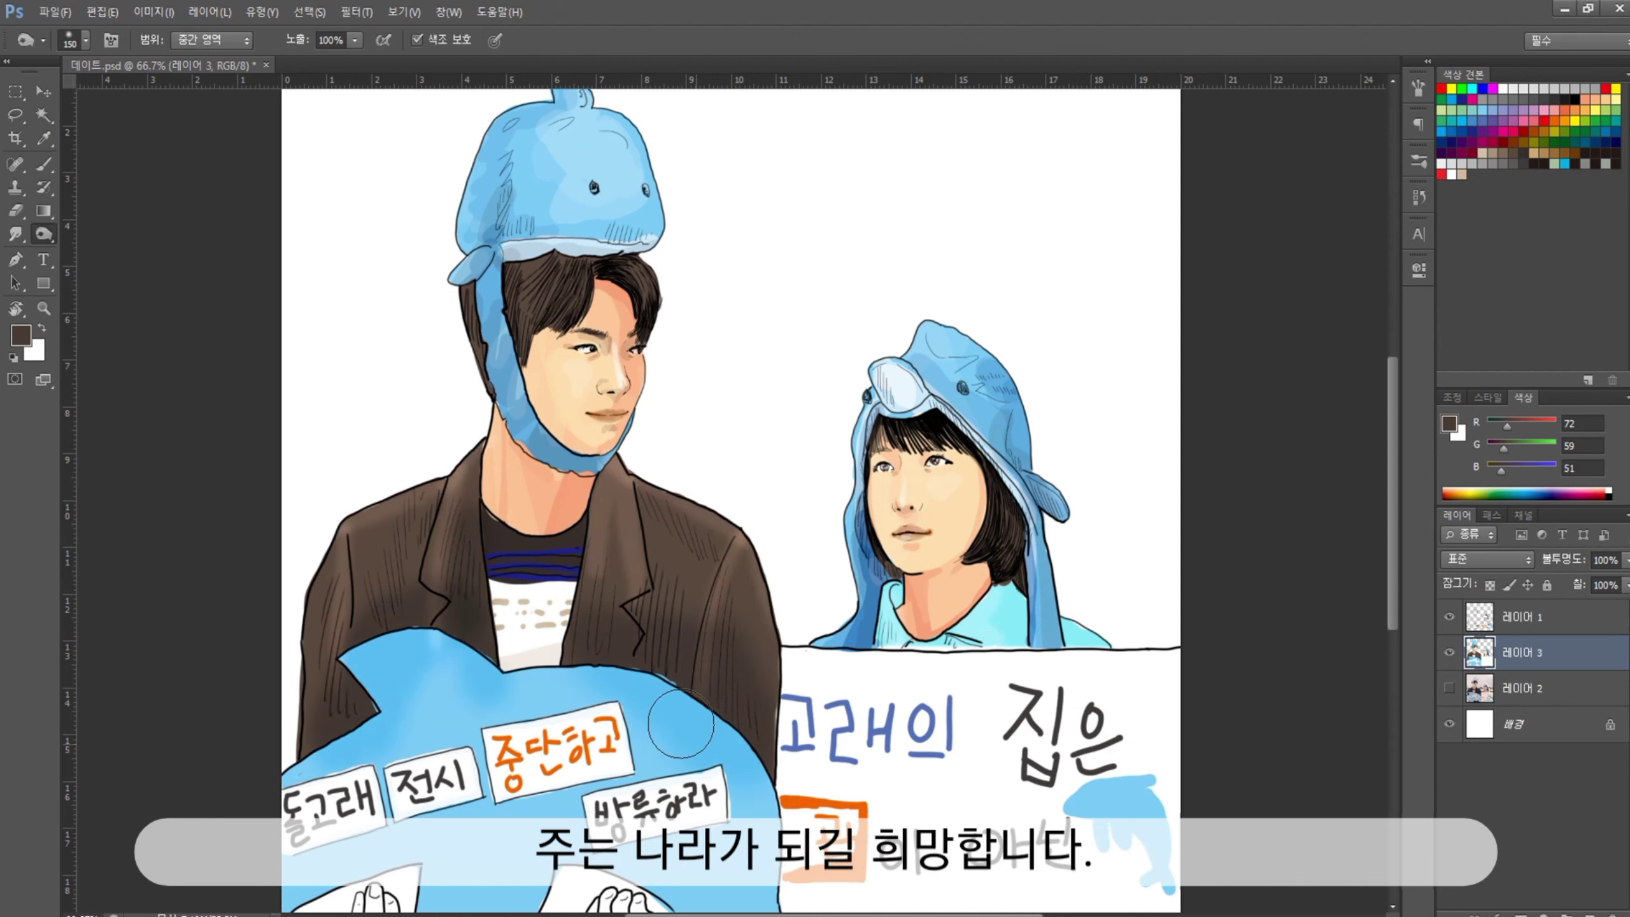
drag(552, 601, 774, 787)
key(bracketleft)
key(bracketleft)
drag(897, 623, 988, 597)
drag(565, 417, 546, 527)
drag(540, 225, 642, 244)
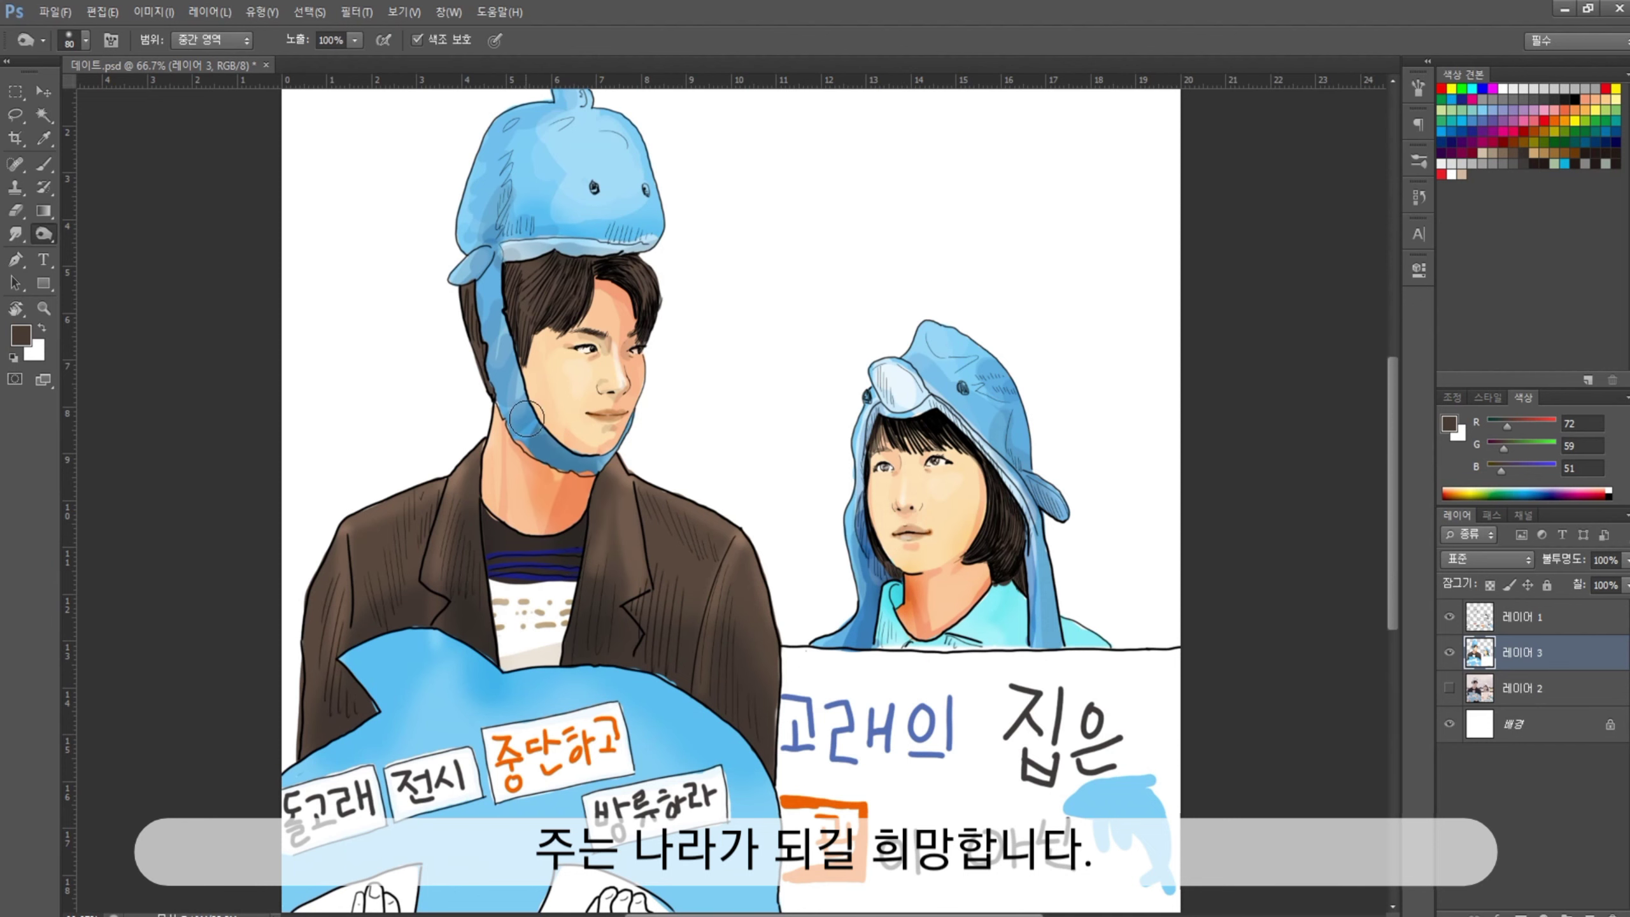
drag(501, 128, 481, 385)
mouse_move(847, 465)
mouse_down()
mouse_move(1001, 411)
mouse_move(1046, 636)
mouse_up()
drag(834, 706, 780, 546)
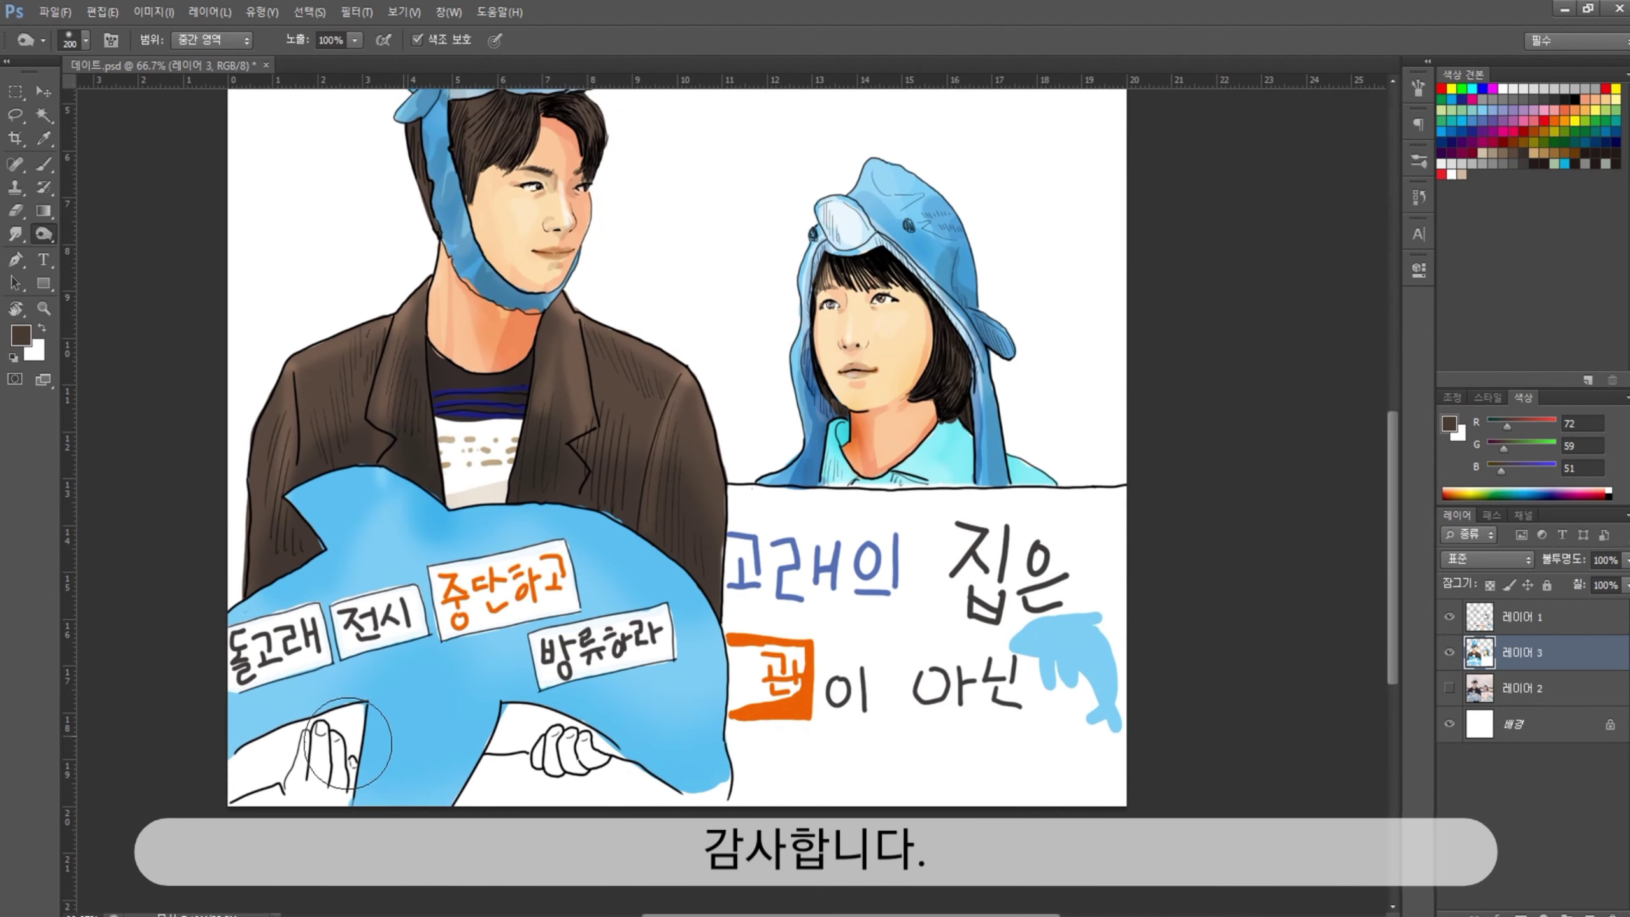
- Add a new empty layer above the reference photo layer for the background
key(ctrl+minus)
key(alt+bracketright)
key(e)
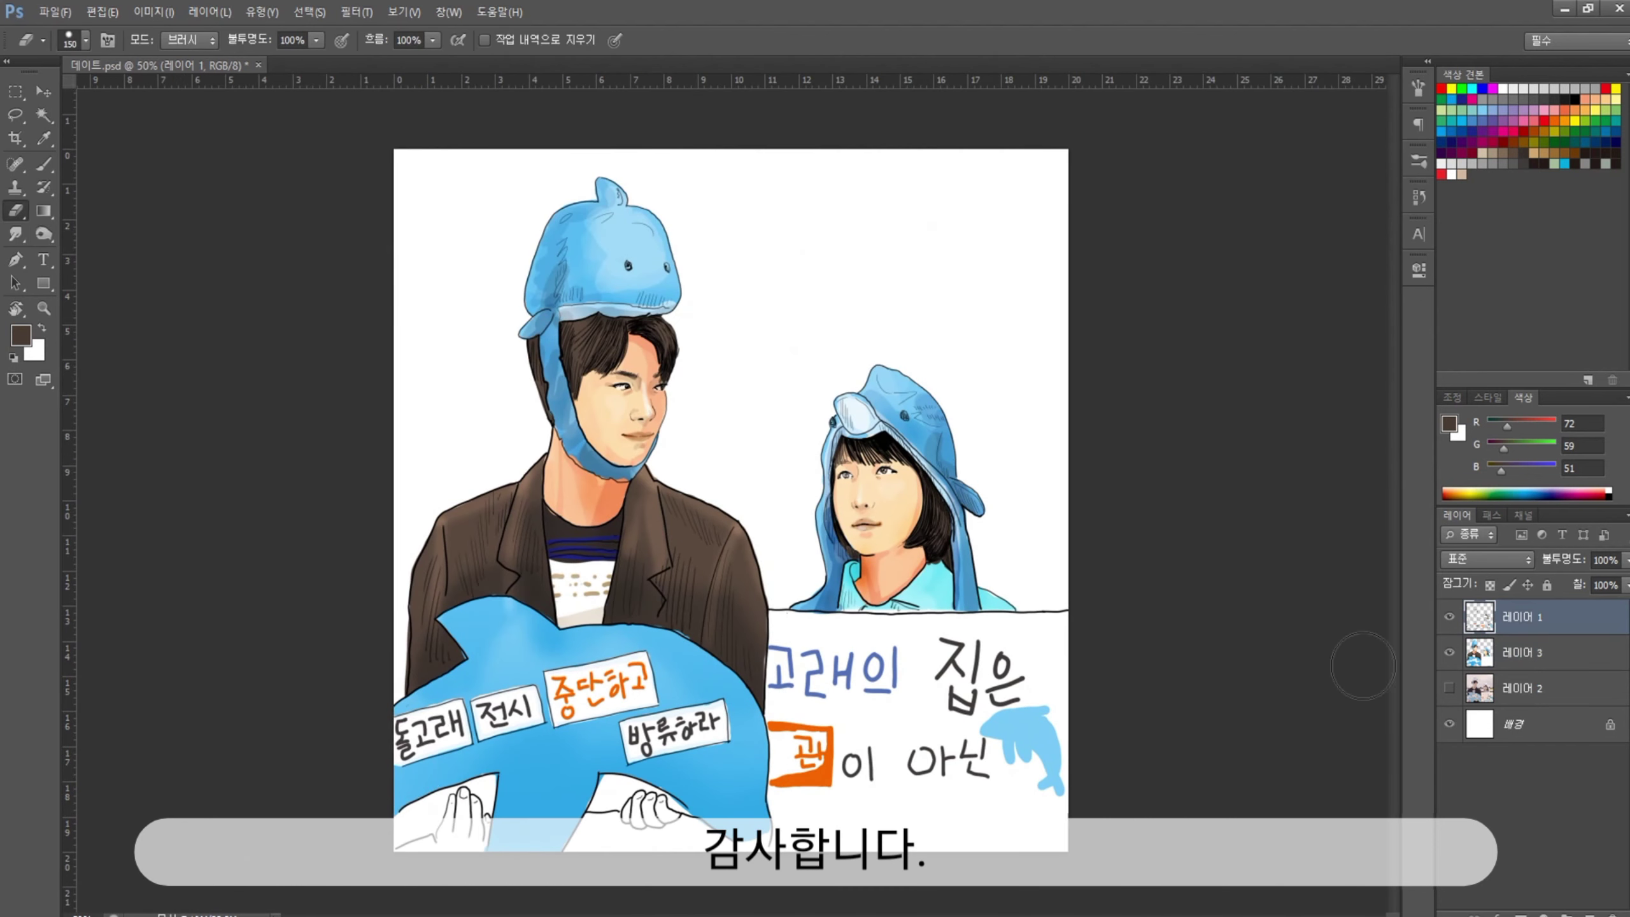
click(1533, 660)
click(1549, 620)
click(1590, 912)
click(1490, 689)
key(o)
key(bracketleft)
key(bracketleft)
key(bracketleft)
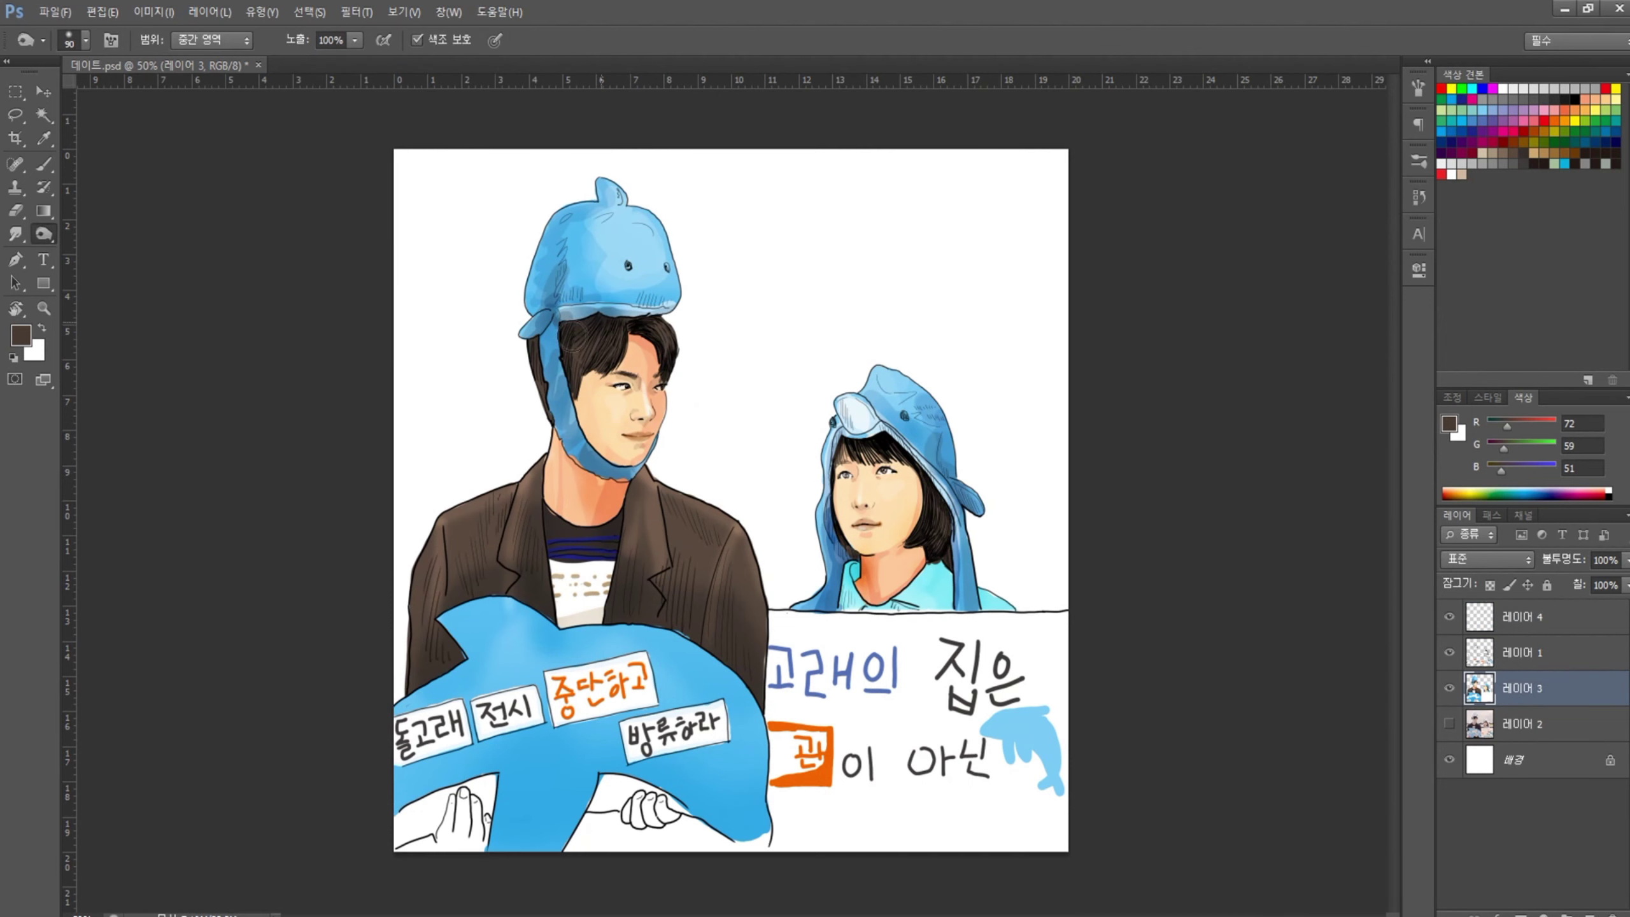
key(b)
key(o)
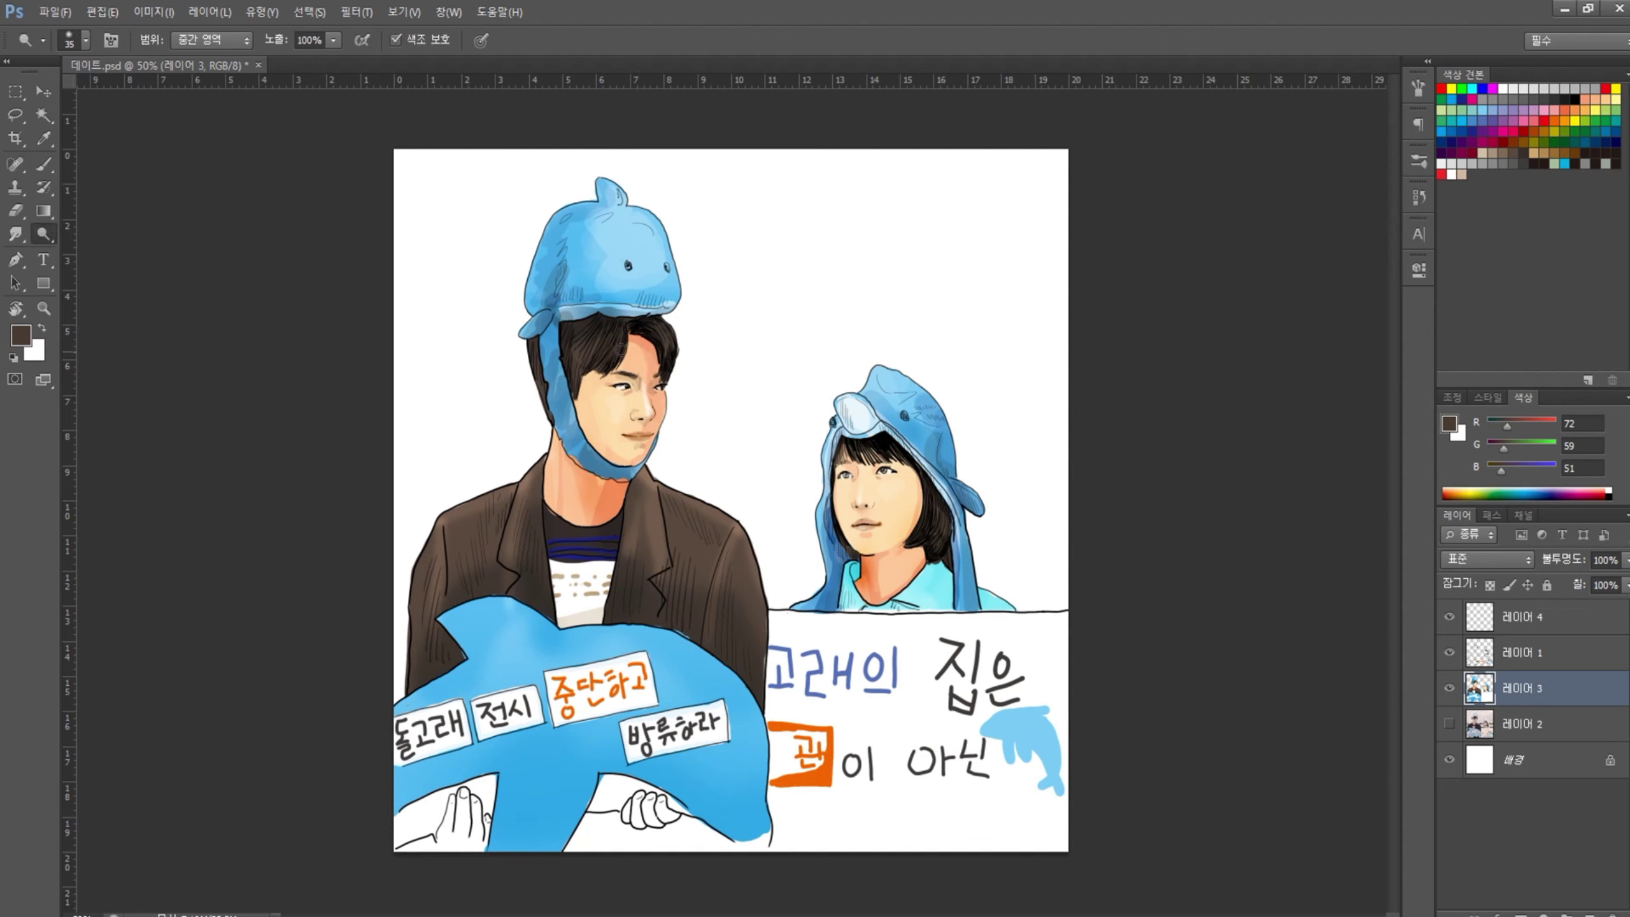
click(1517, 722)
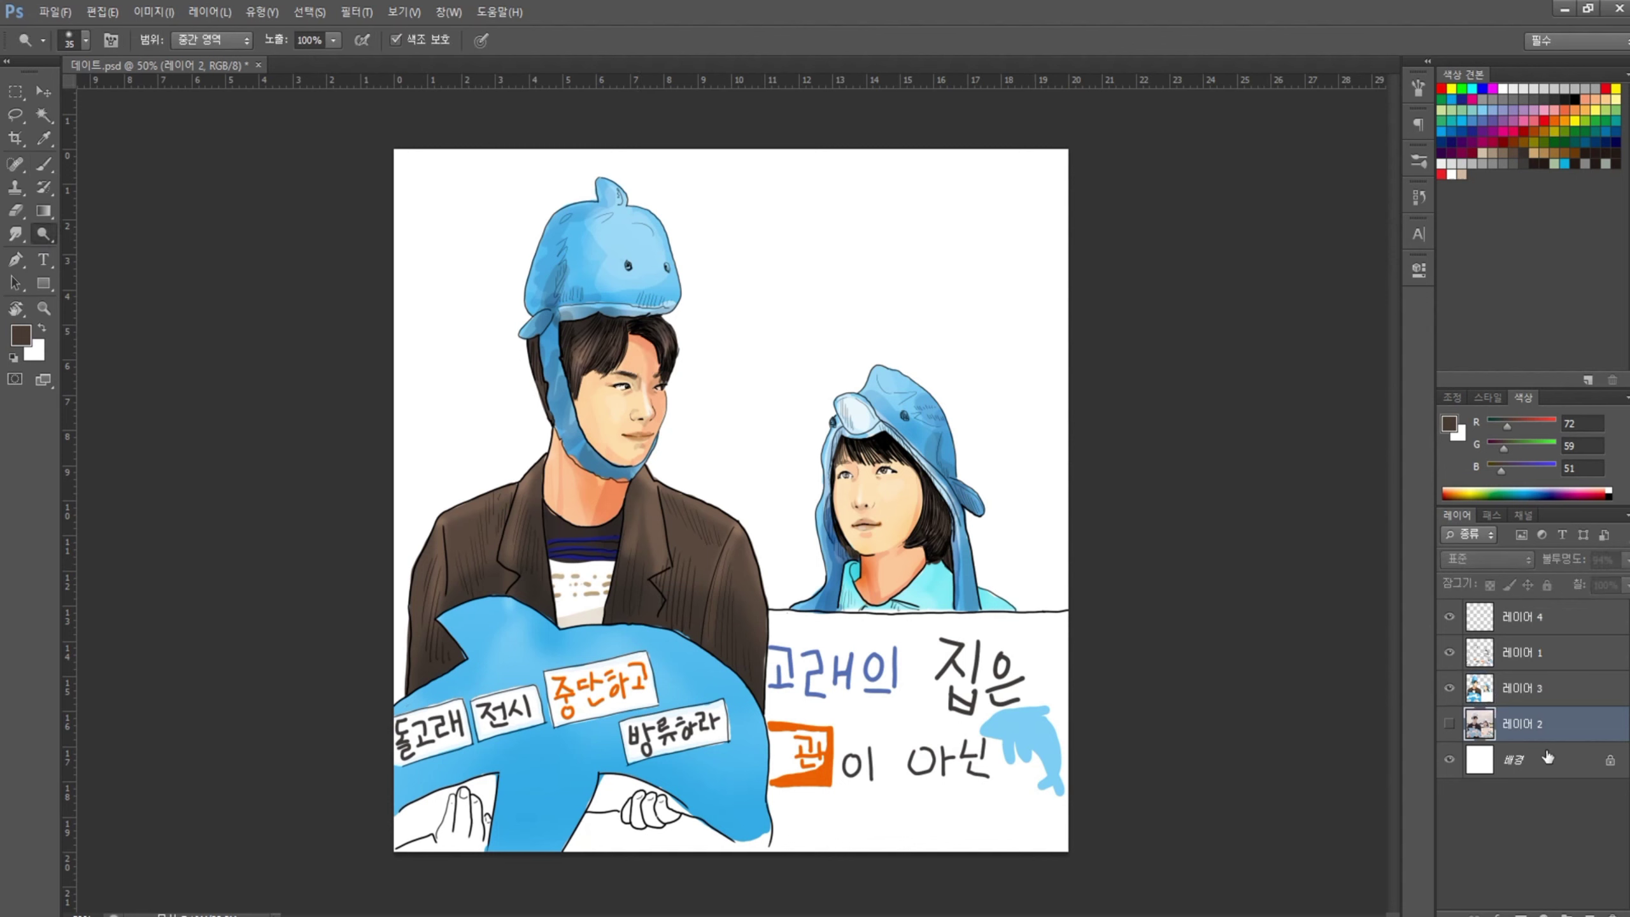
click(1588, 913)
- Wash soft light blue and light green over the background between the figures
click(1565, 163)
key(b)
key(bracketright)
mouse_move(706, 501)
mouse_down()
mouse_move(770, 462)
mouse_move(692, 519)
mouse_up()
click(20, 334)
click(1169, 360)
click(1529, 327)
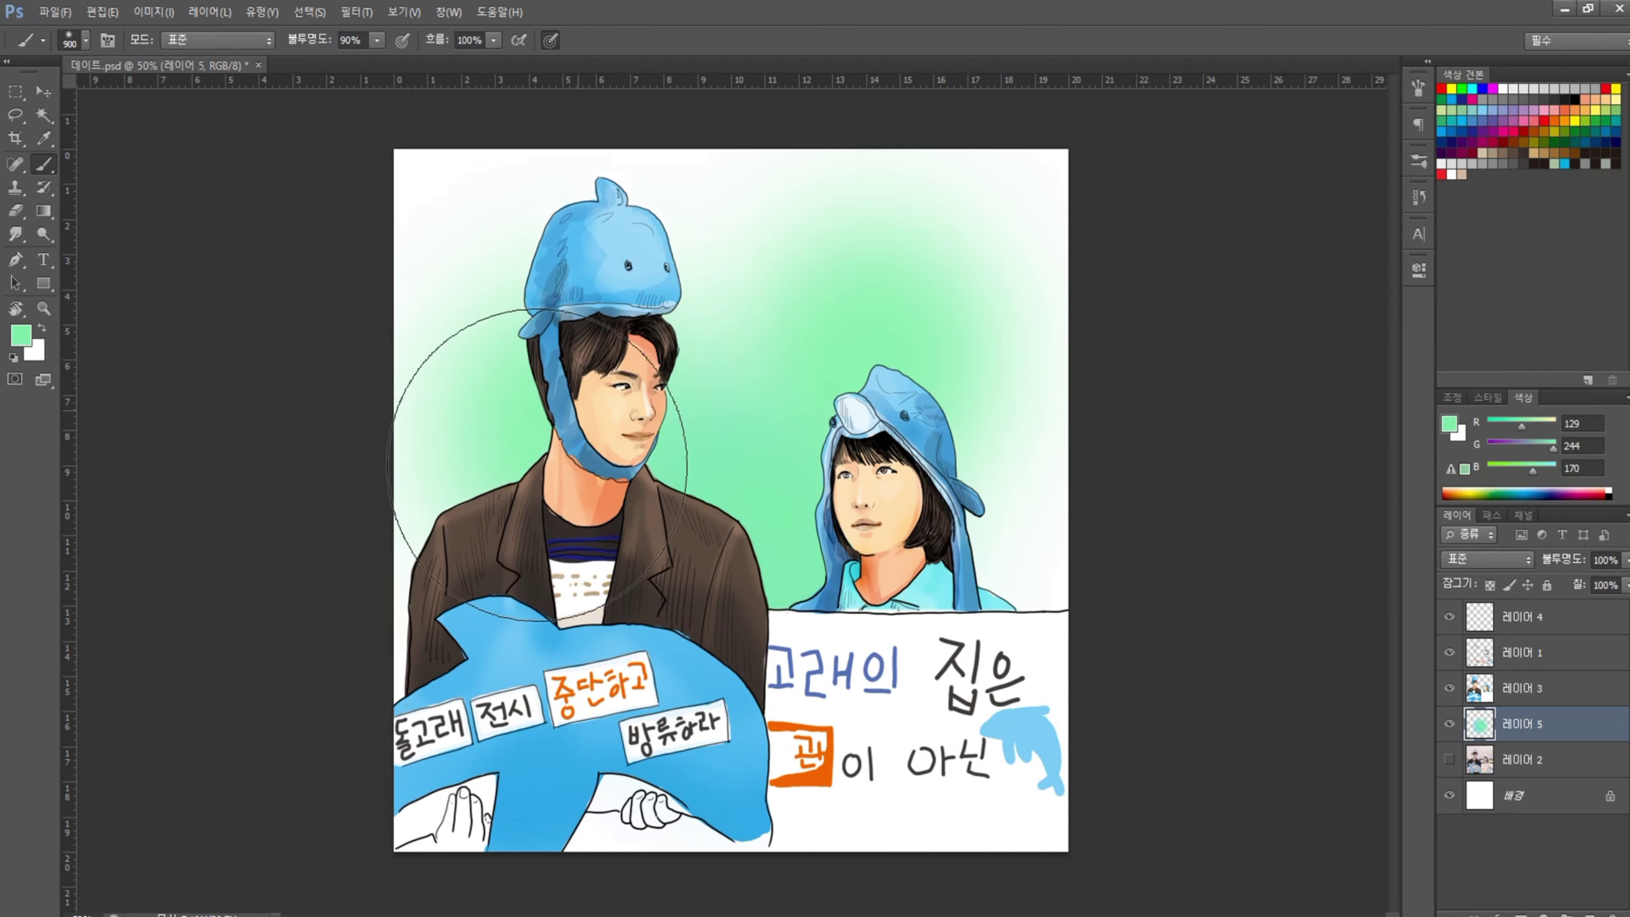
key(bracketright)
mouse_move(742, 273)
mouse_down()
mouse_move(783, 315)
mouse_move(691, 273)
mouse_move(619, 400)
mouse_up()
- Dab a red spot and soft white bokeh spots across the sky with a 200 brush
click(1522, 101)
click(1441, 173)
key(bracketleft)
key(bracketleft)
key(bracketleft)
click(799, 331)
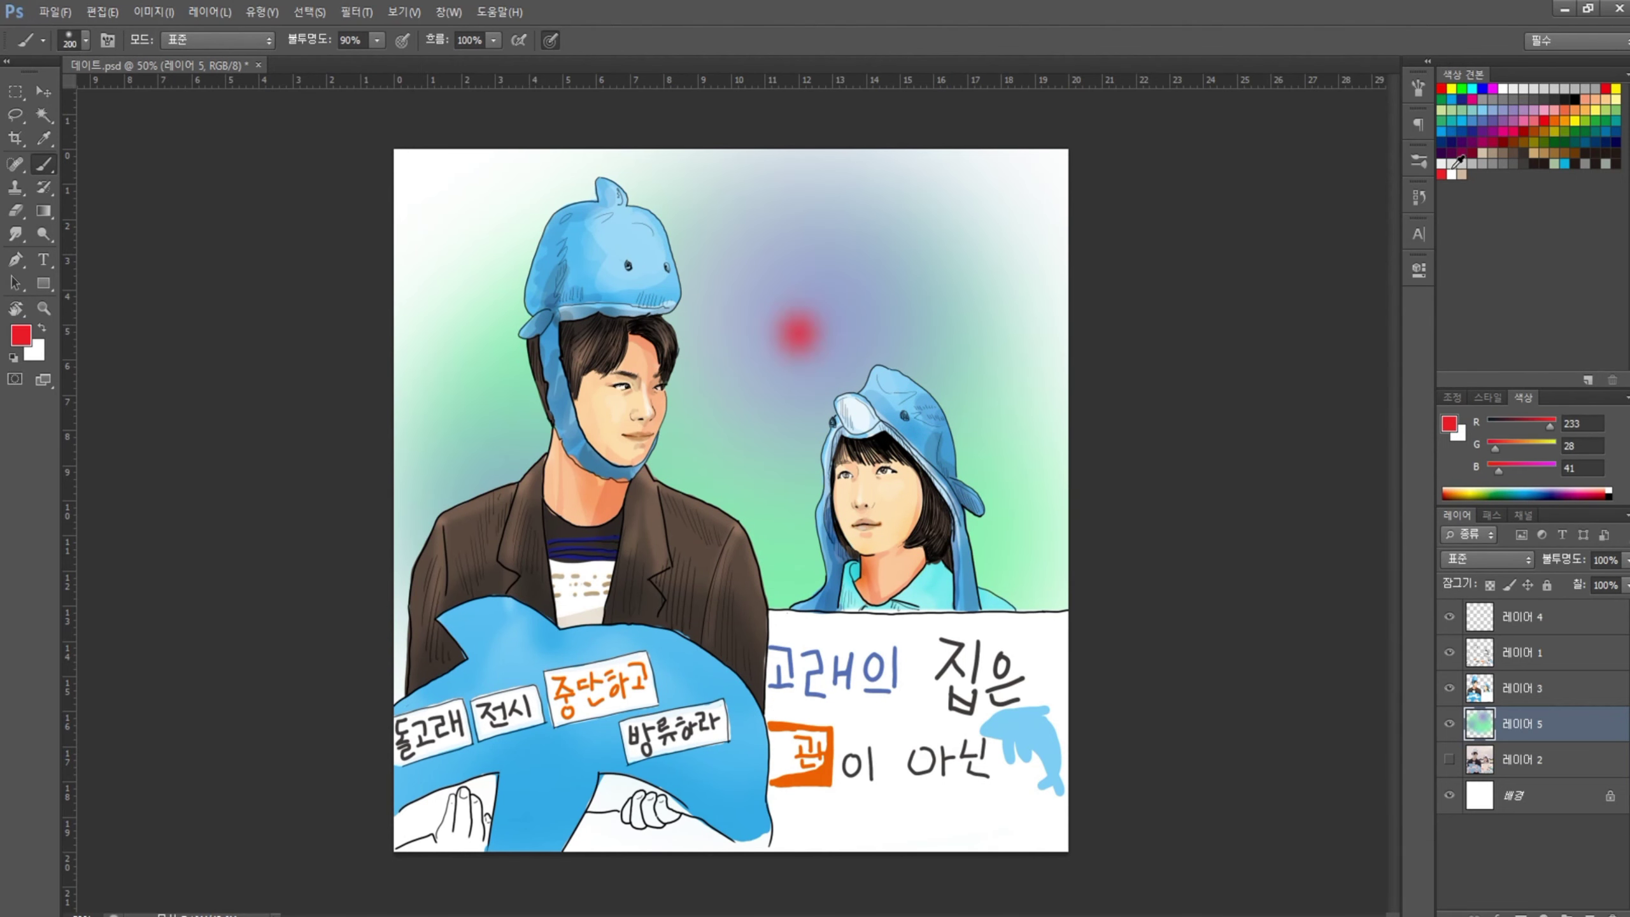
click(706, 398)
click(930, 350)
click(773, 247)
click(962, 308)
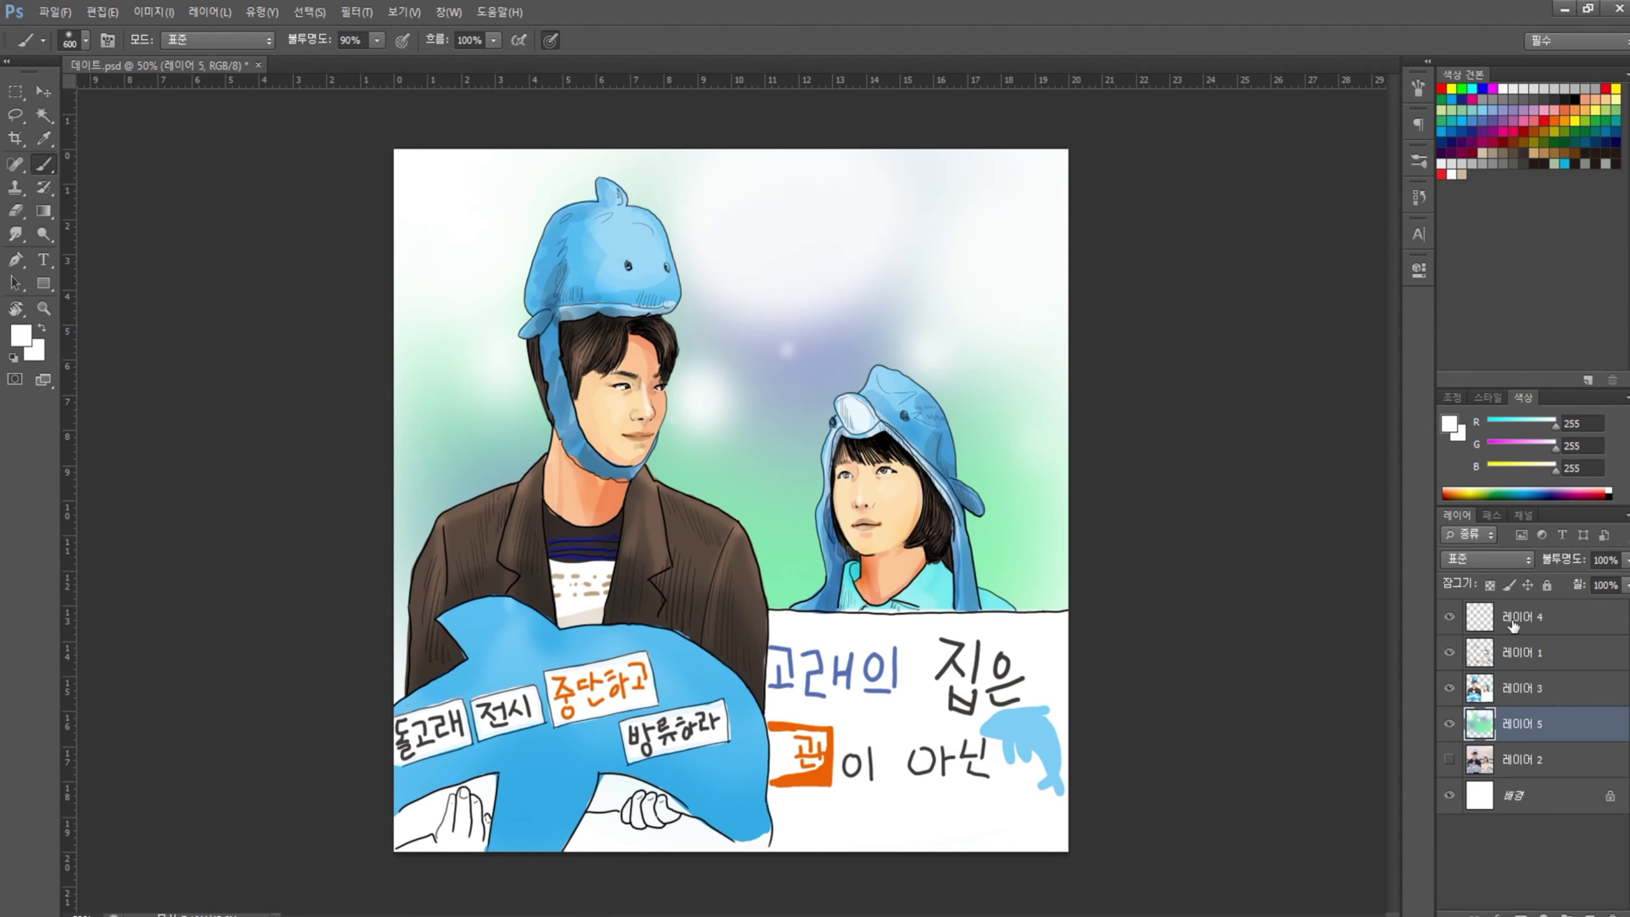